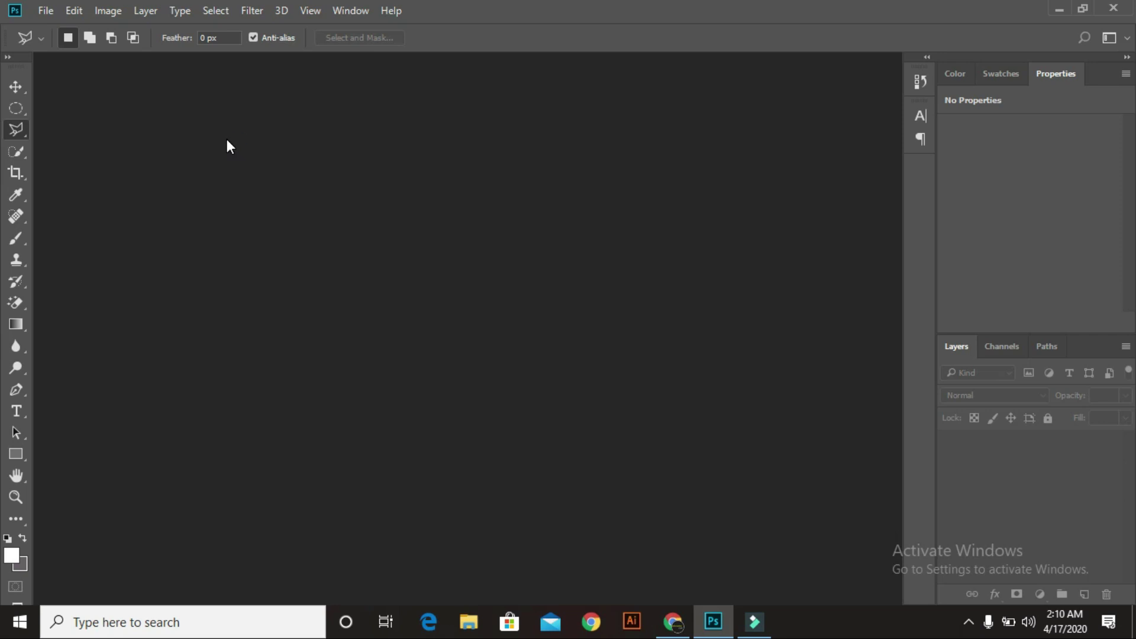
Switch the active marquee tool from elliptical to the Rectangular Marquee Tool.
left_click(17, 109)
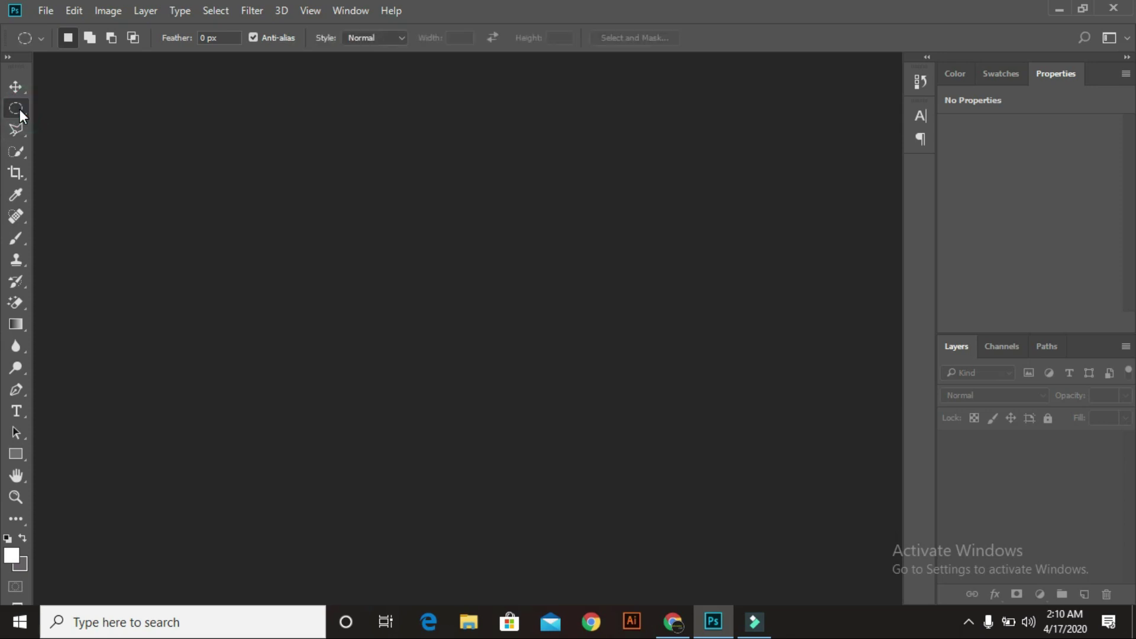
right_click(20, 109)
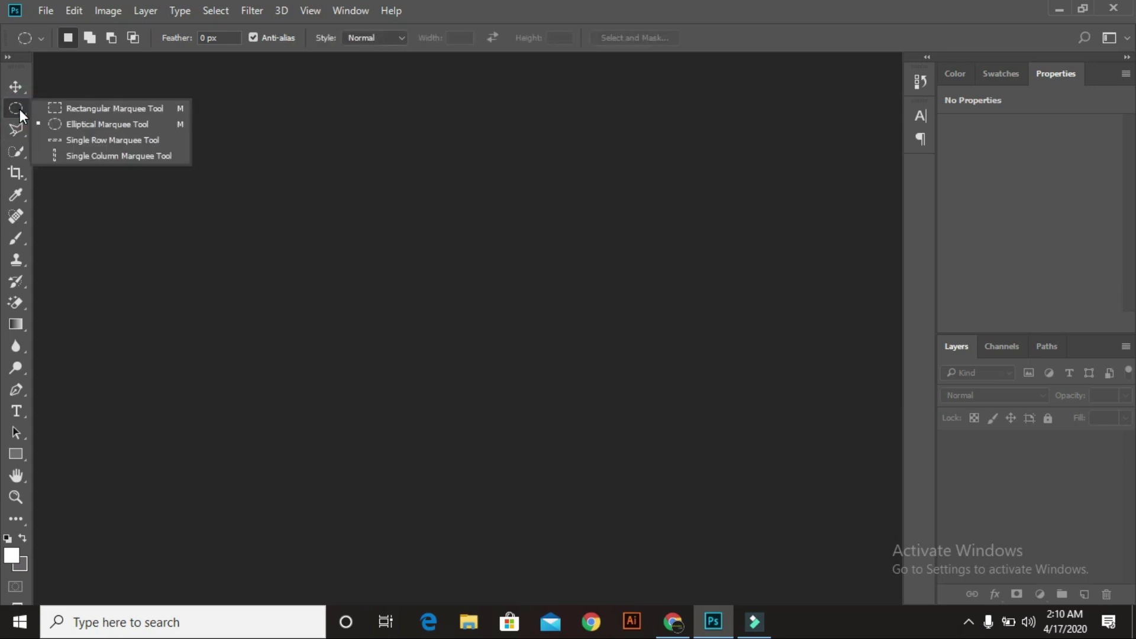
left_click(130, 112)
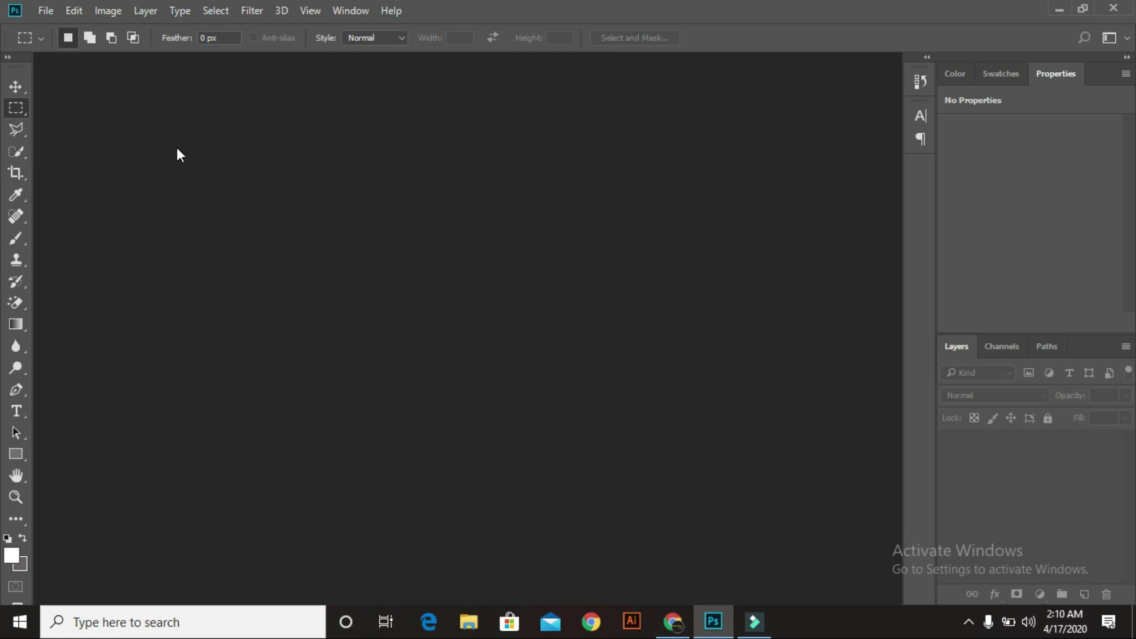
Switch to Chrome, search Google for "shapes" and open the image results.
left_click(1055, 9)
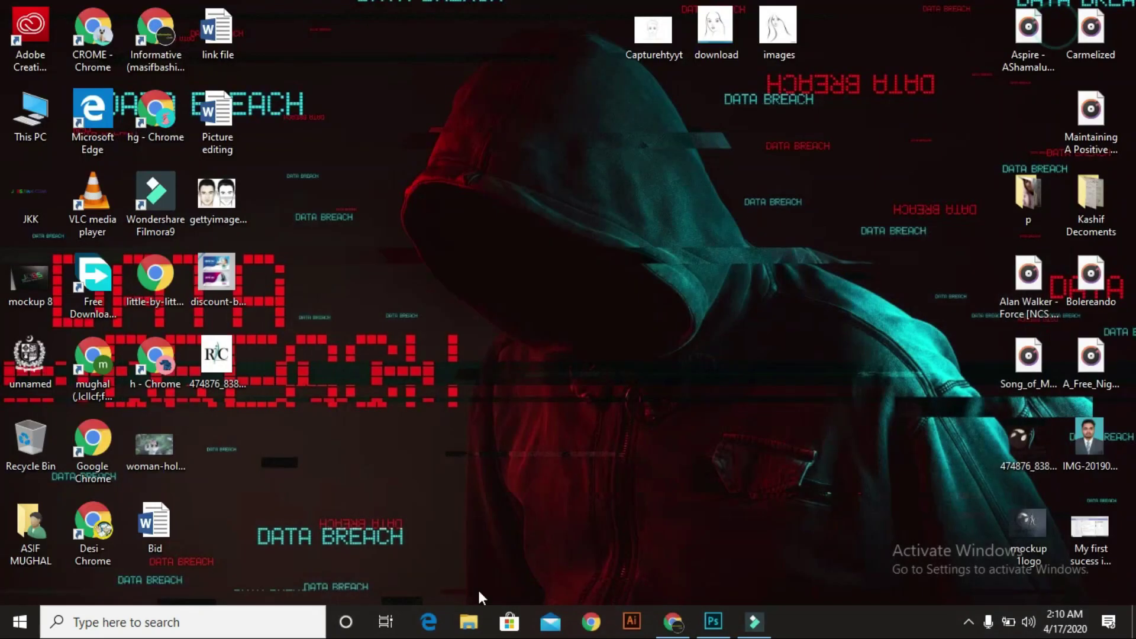
left_click(673, 621)
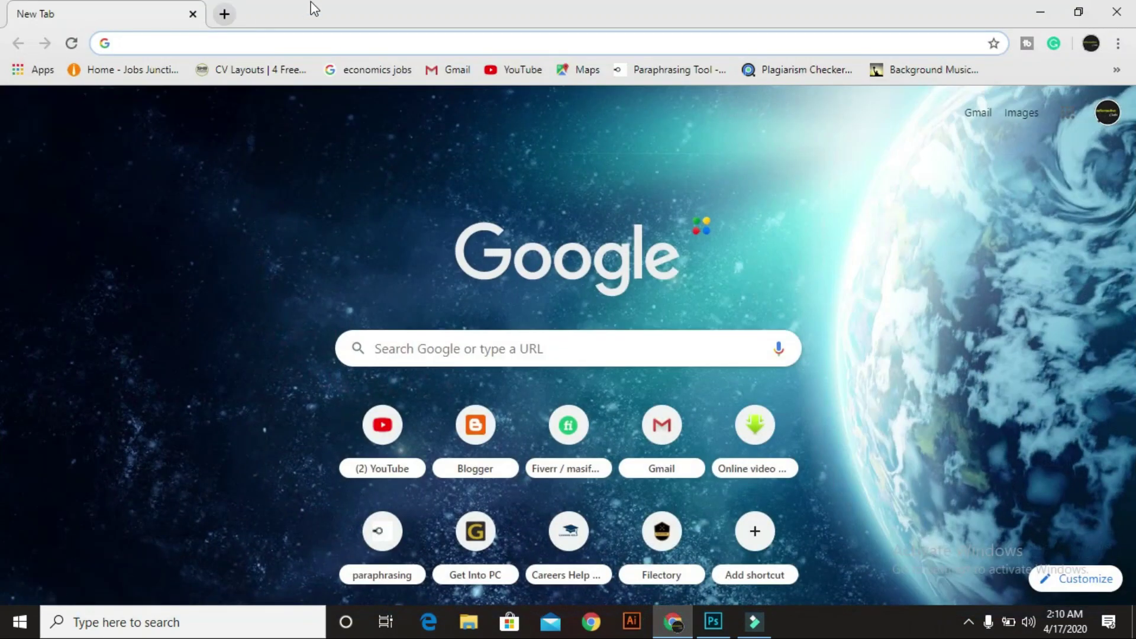
type("shapes")
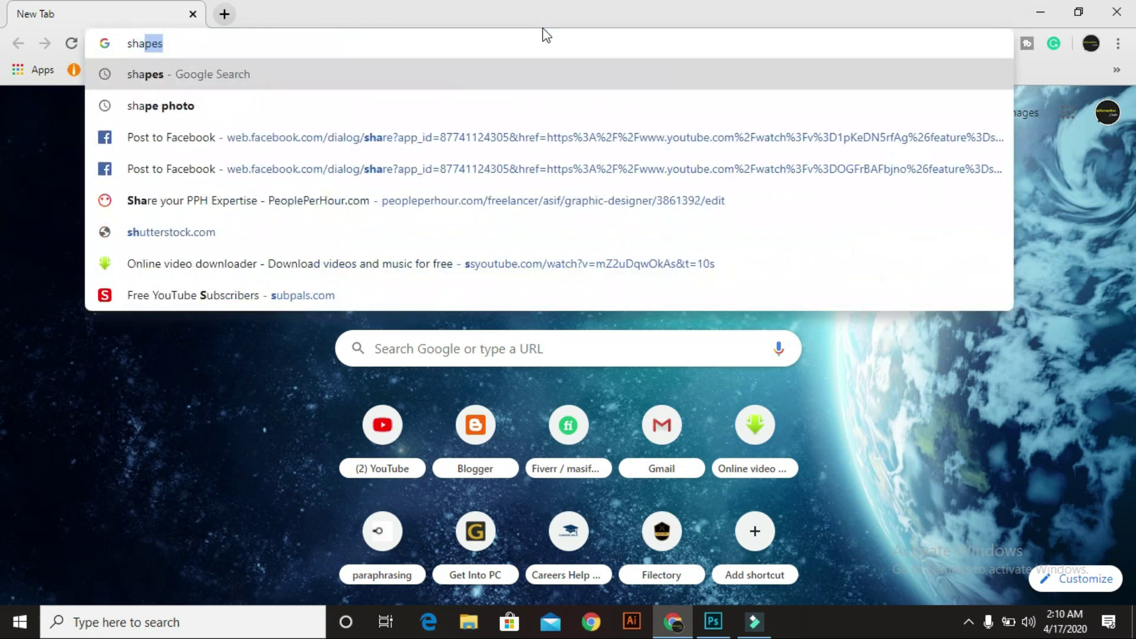
key("Return")
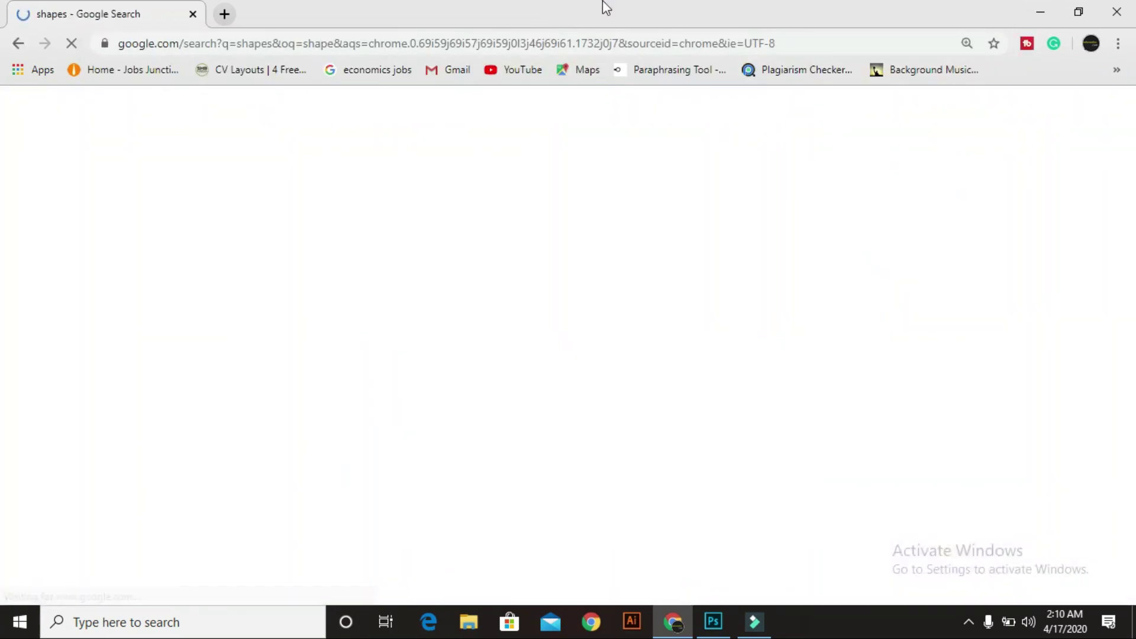
scroll(462, 460, "down", 4)
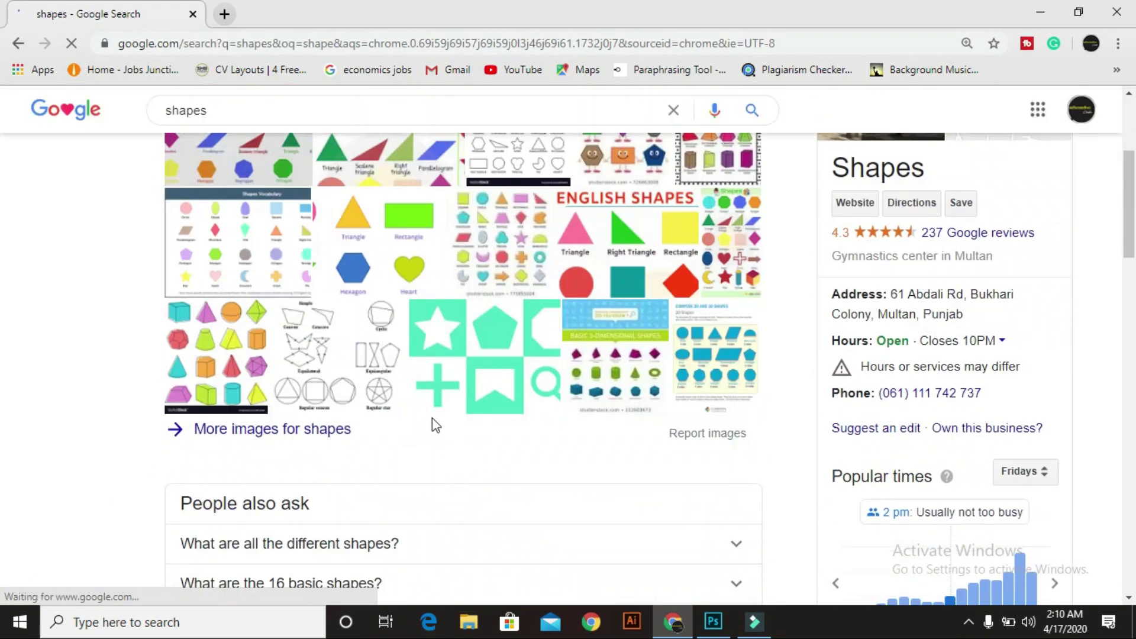
left_click(386, 239)
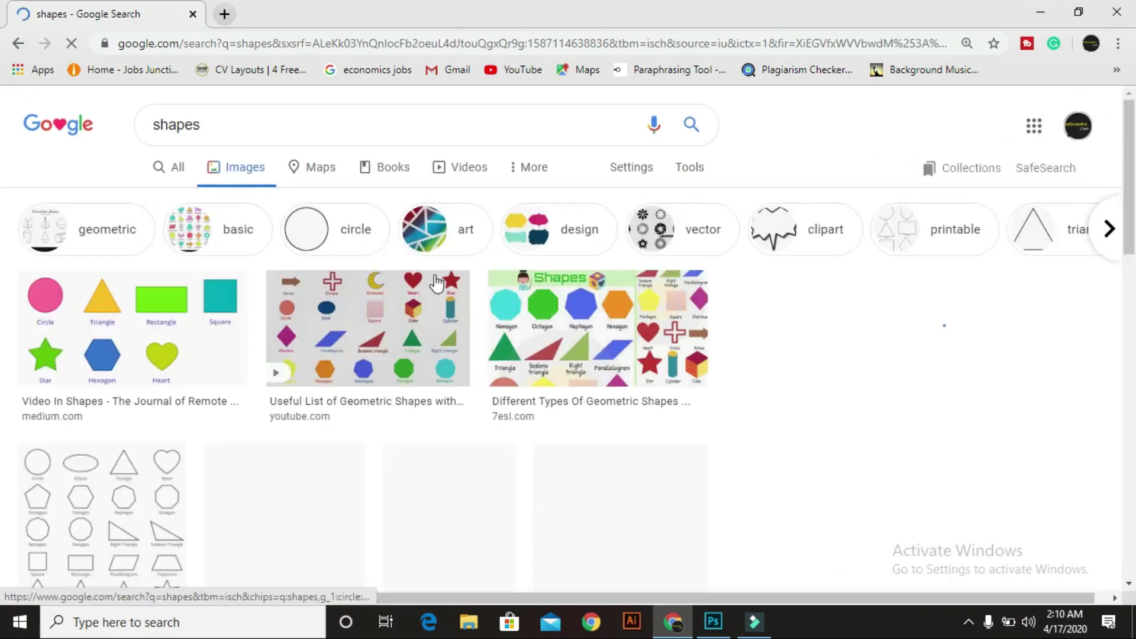
Copy the previewed Medium image showing the seven coloured, labelled shapes.
right_click(166, 340)
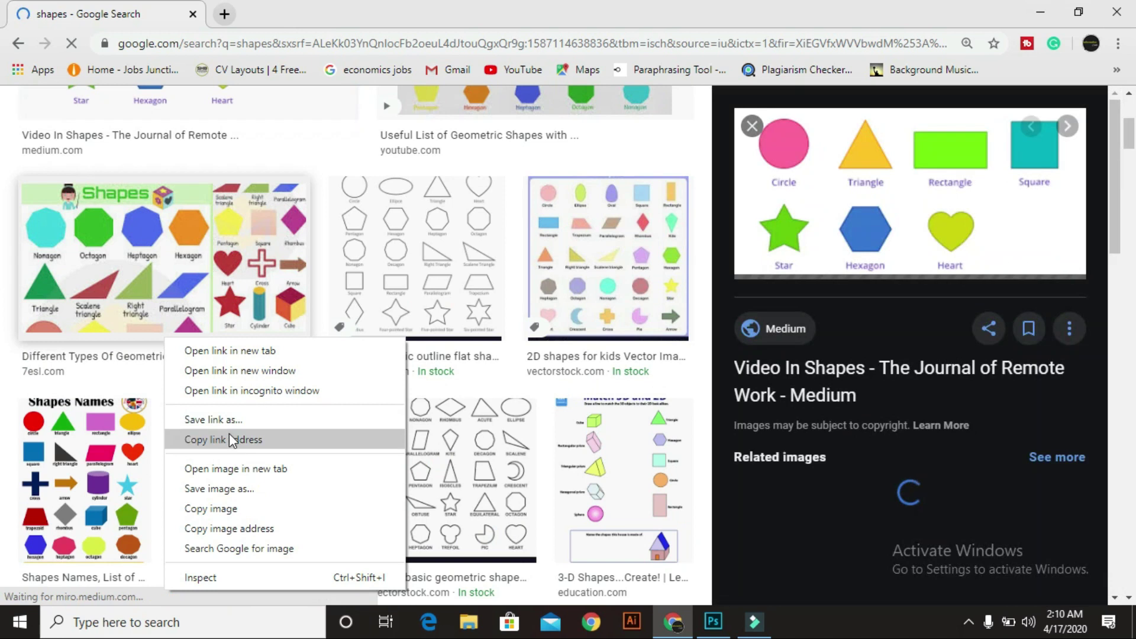
left_click(917, 210)
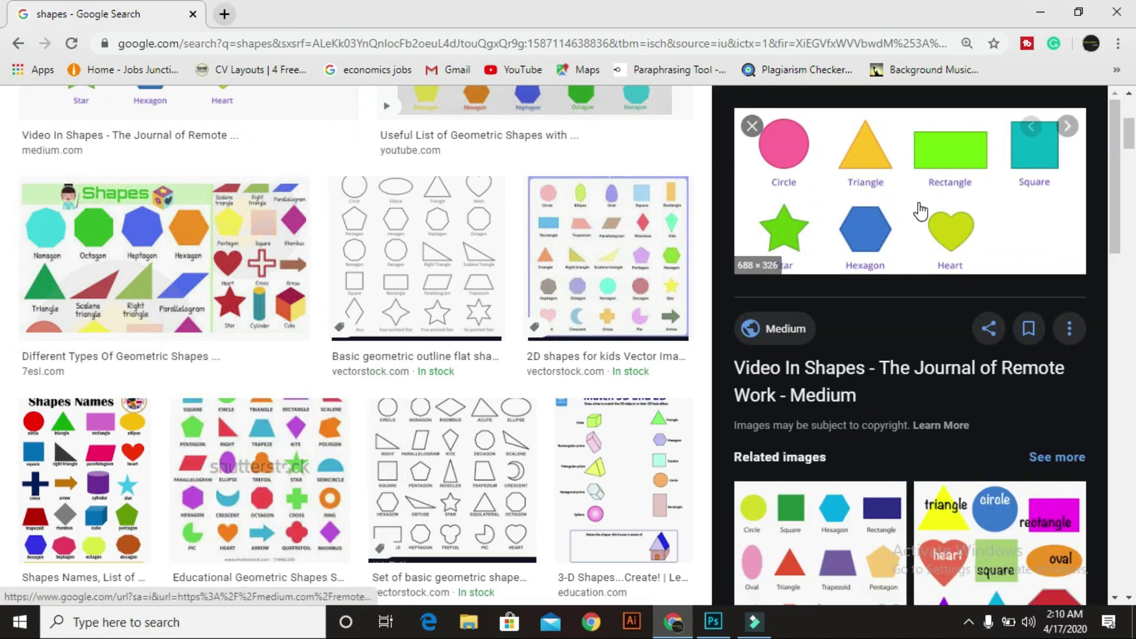
right_click(917, 210)
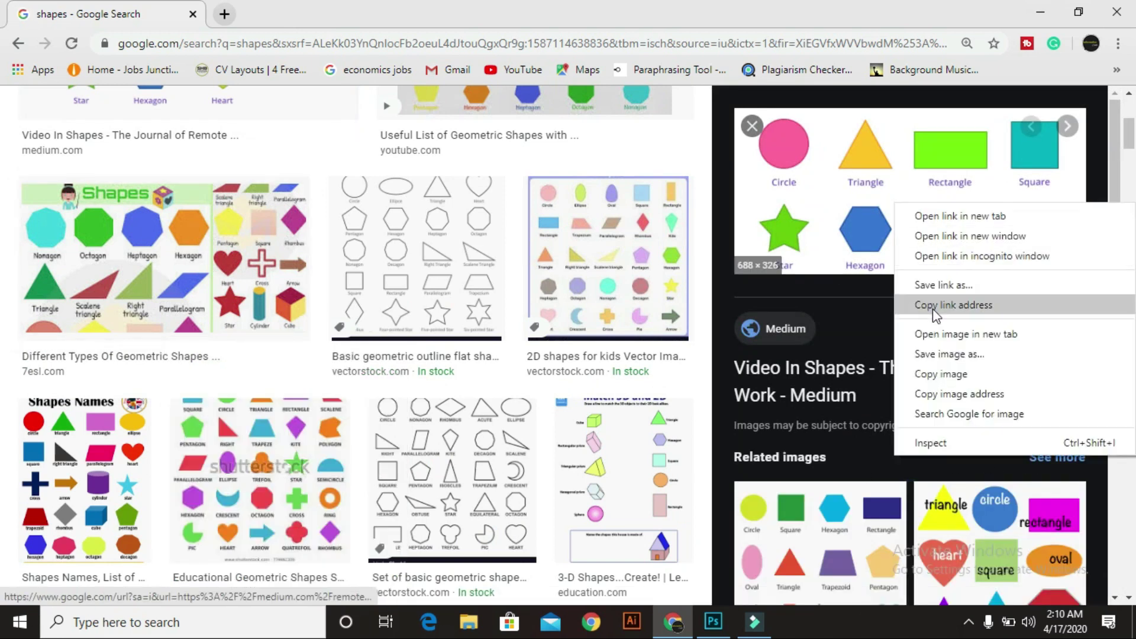
left_click(941, 373)
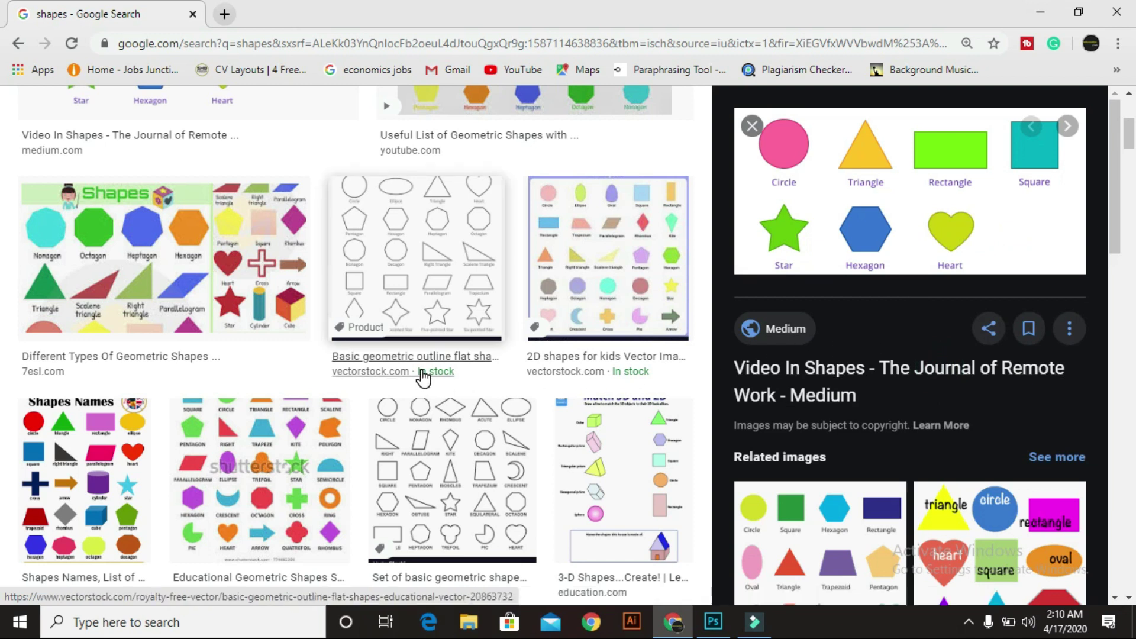
Return to Photoshop, create a 688 x 326 px document at 72 ppi with a white background, and paste the copied image.
left_click(1041, 12)
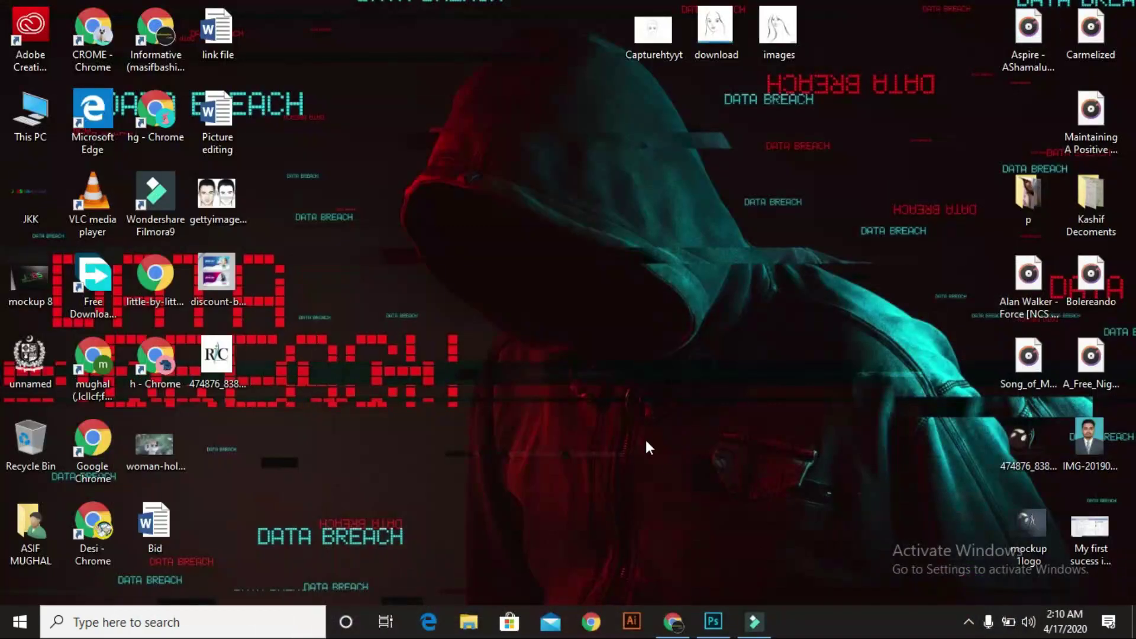
left_click(713, 621)
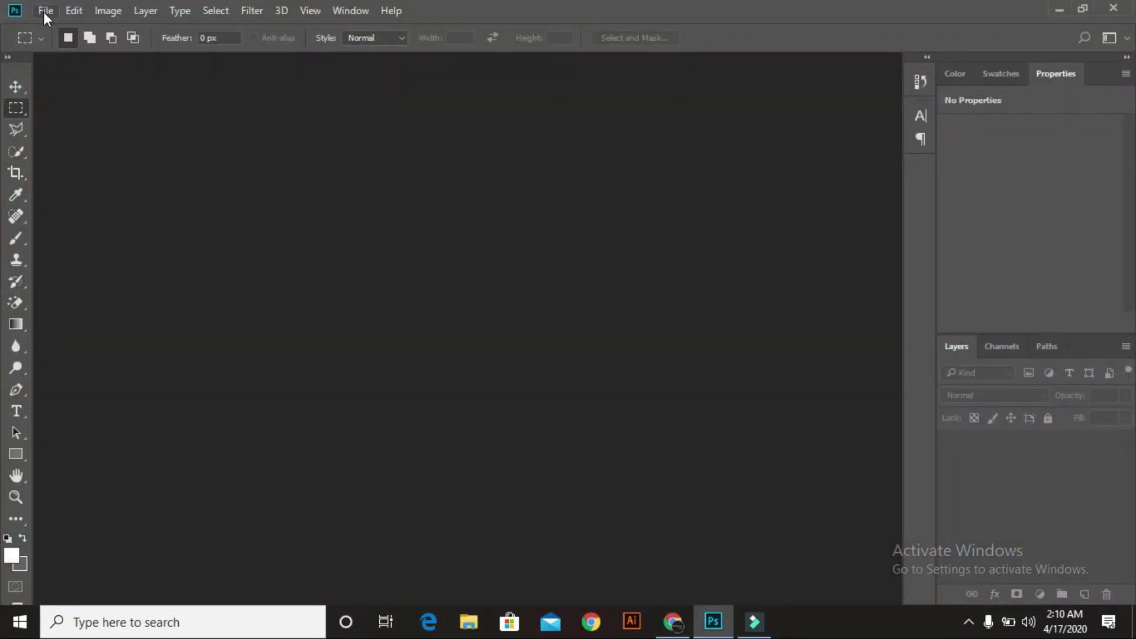
left_click(44, 12)
left_click(57, 30)
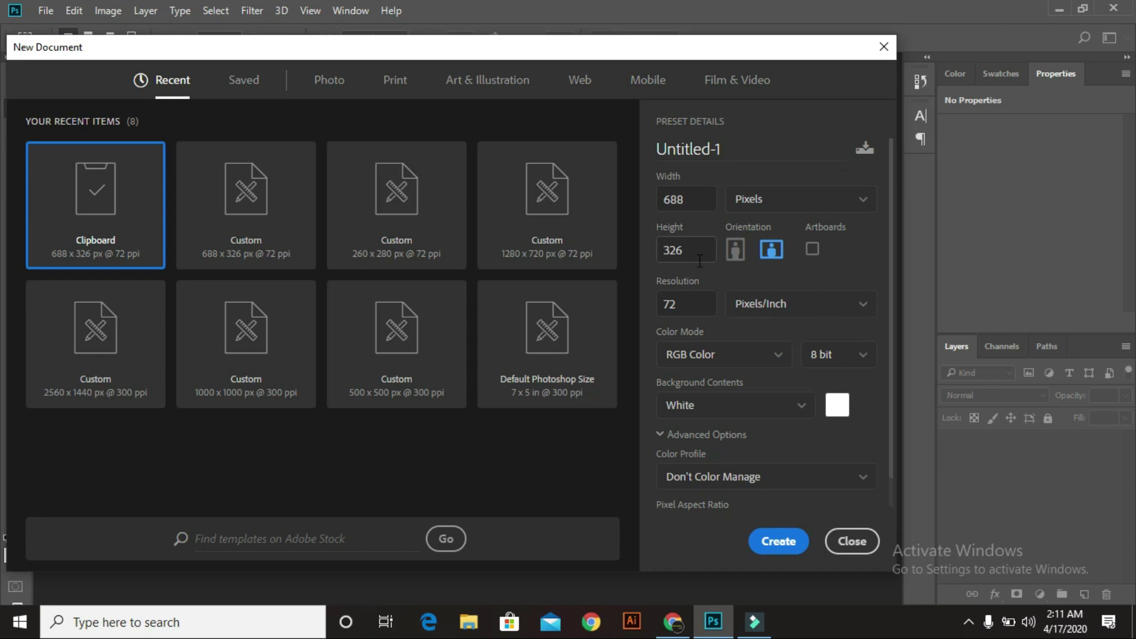
left_click(778, 543)
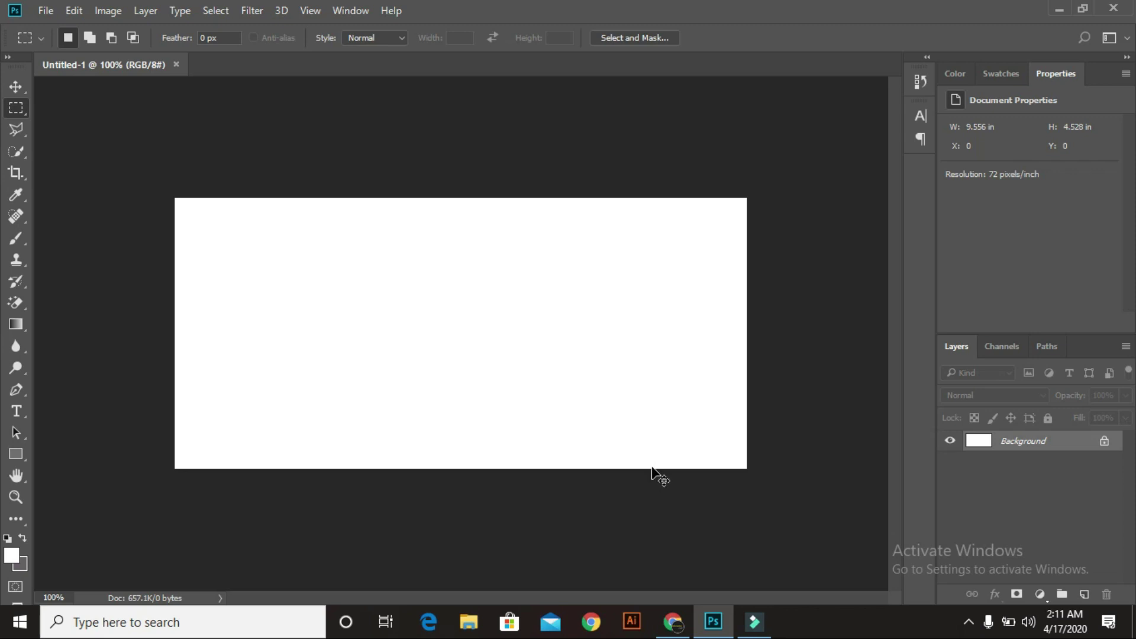
key("ctrl+v")
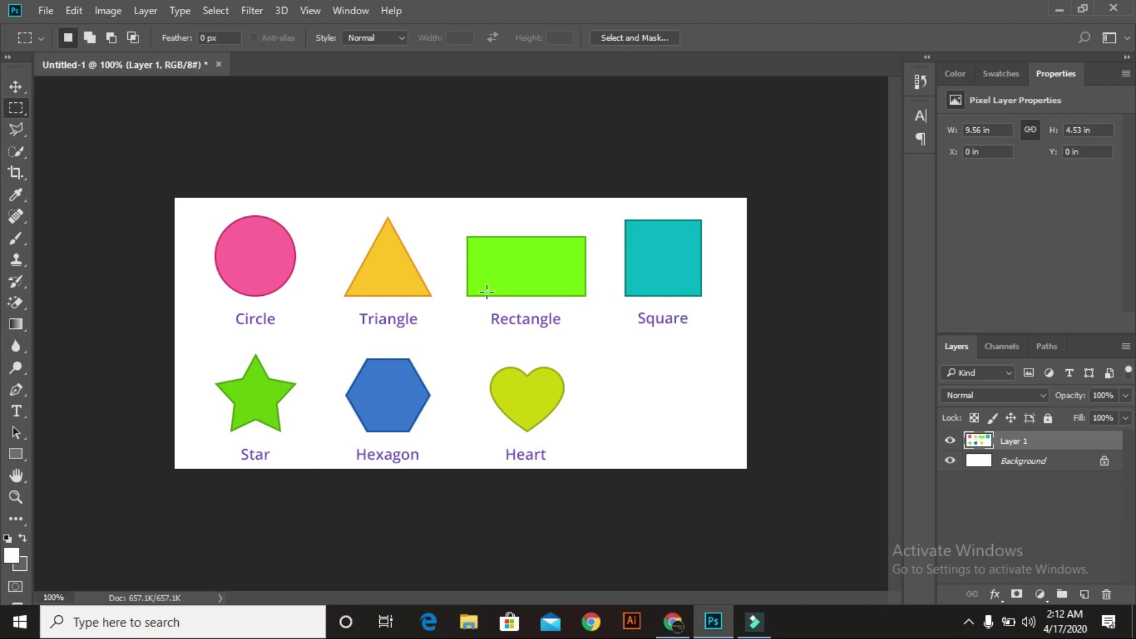
Try a small freehand selection at the hexagon's upper-right corner with the Lasso Tool, and deselect it.
left_click(15, 132)
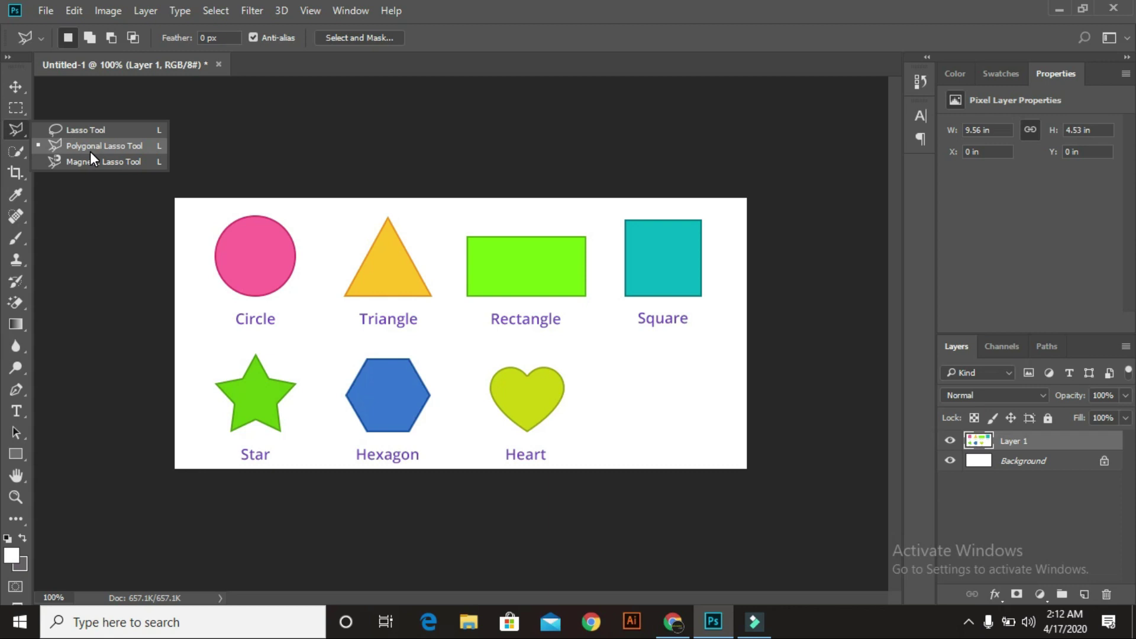
left_click(102, 131)
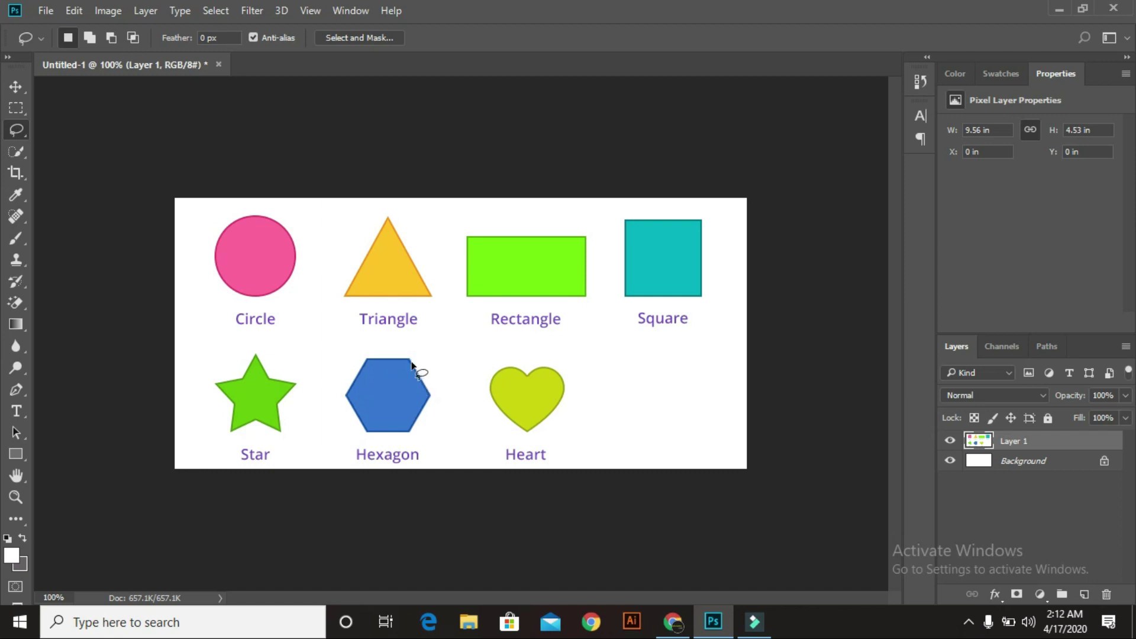
mouse_move(411, 358)
left_mouse_down()
mouse_move(436, 402)
mouse_move(416, 440)
mouse_move(361, 442)
mouse_move(340, 379)
mouse_move(372, 353)
mouse_move(417, 359)
left_mouse_up()
key("ctrl+d")
Start a Polygonal Lasso outline from the blank area between the circle and the triangle, and cancel it.
right_click(16, 129)
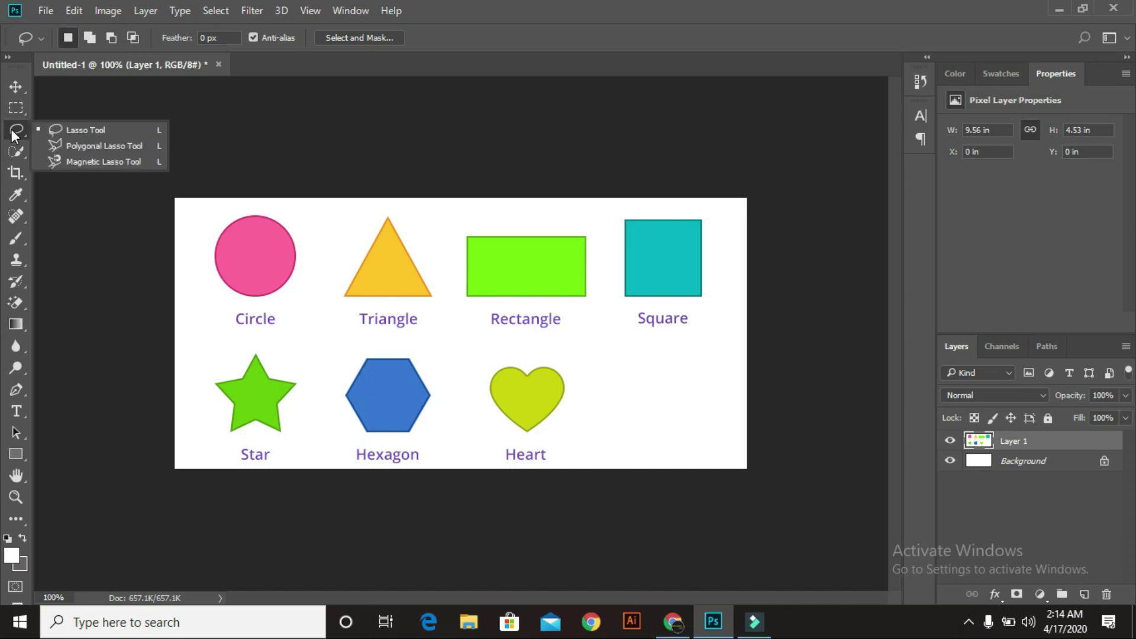
left_click(101, 145)
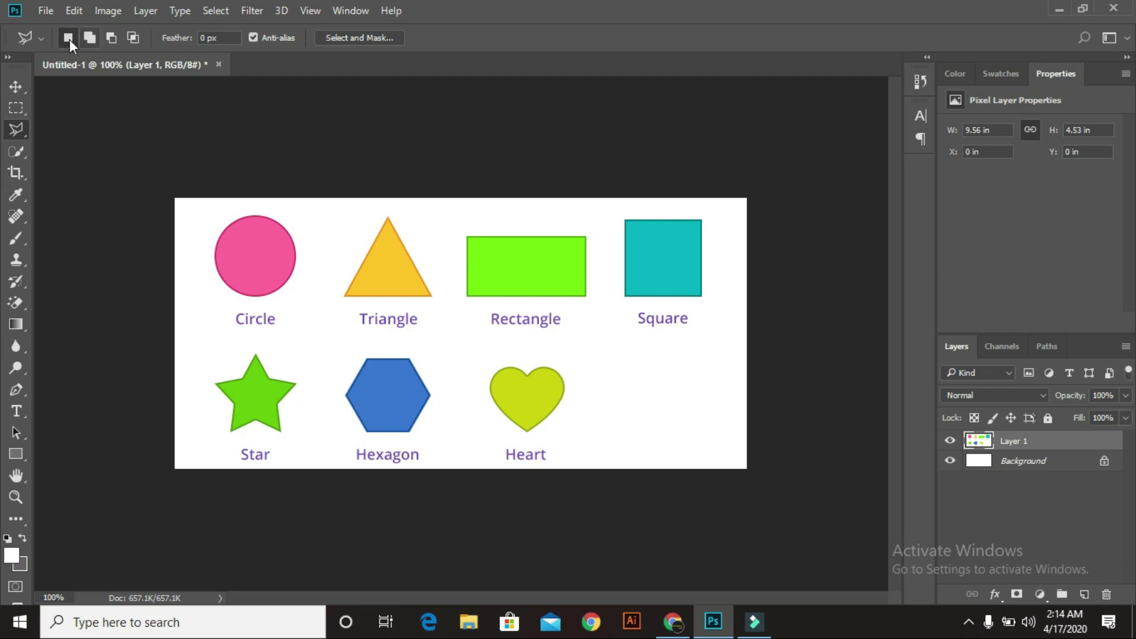
left_click(328, 227)
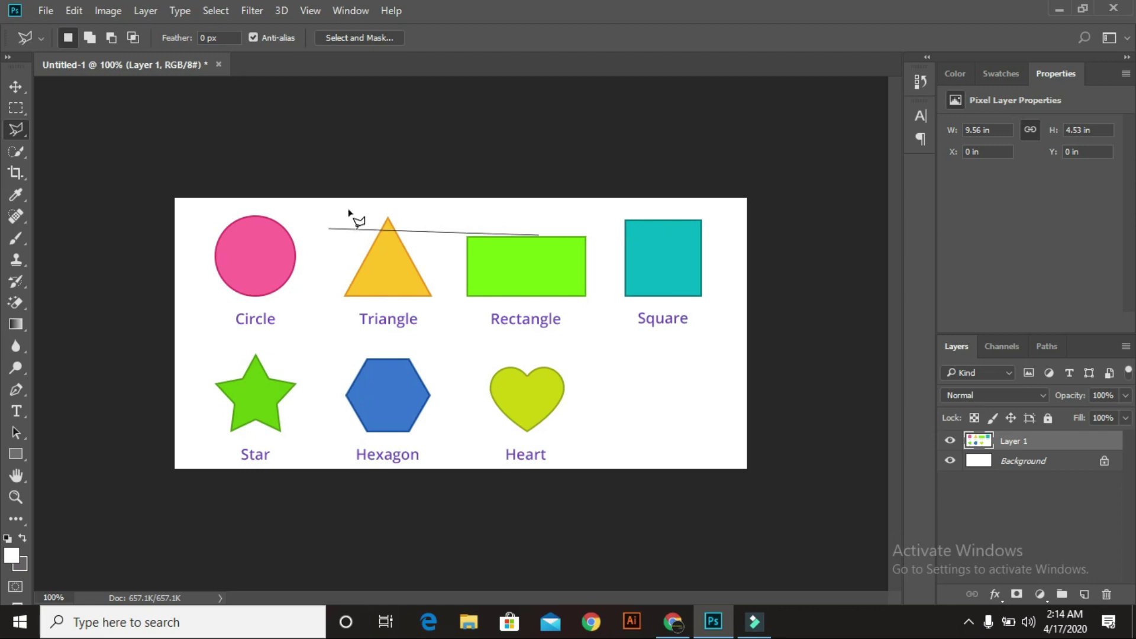
key("Escape")
Draw a small freehand Lasso selection between the circle and the triangle, and deselect it.
right_click(15, 132)
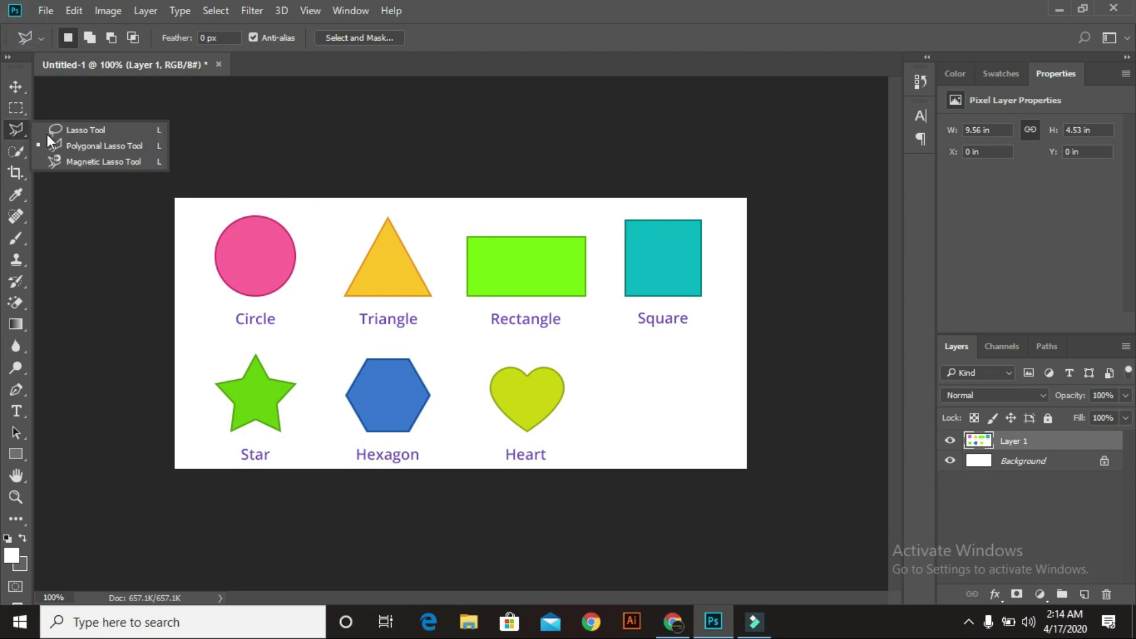
left_click(88, 129)
mouse_move(313, 234)
left_mouse_down()
mouse_move(324, 218)
mouse_move(331, 236)
left_mouse_up()
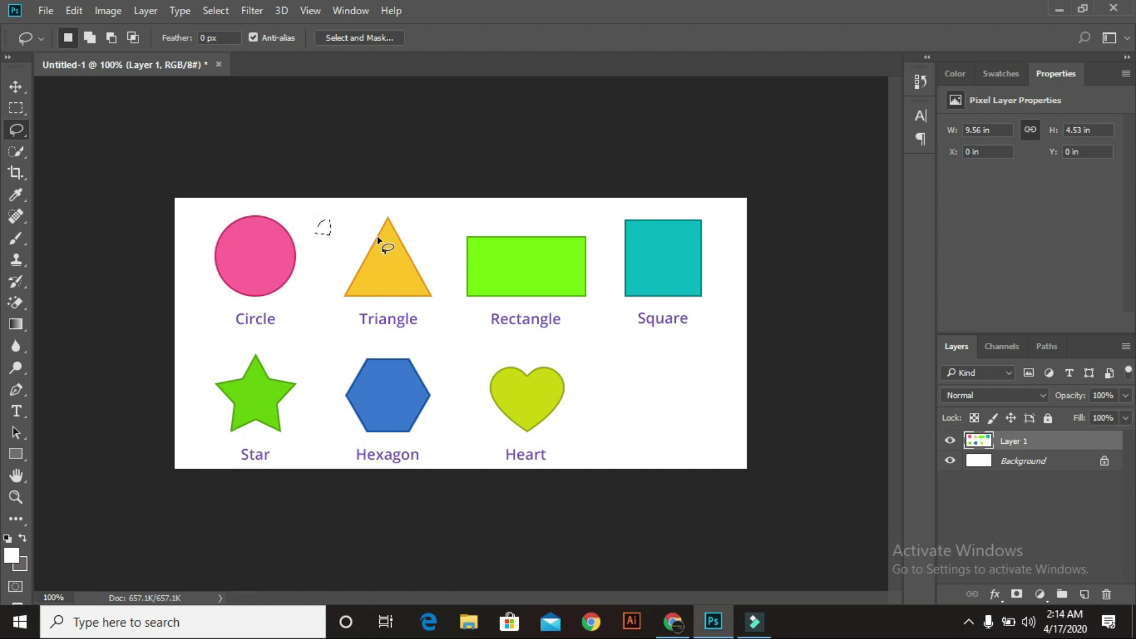
key("ctrl+d")
Fill Layer 1 with the background colour and undo the fill.
key("ctrl+BackSpace")
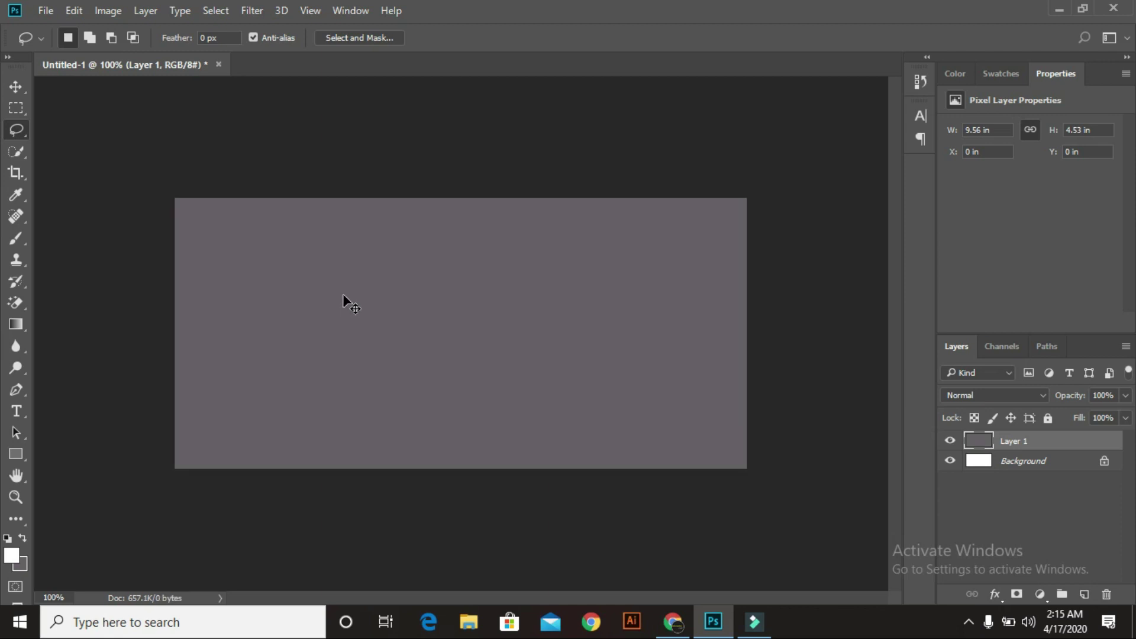
key("ctrl+z")
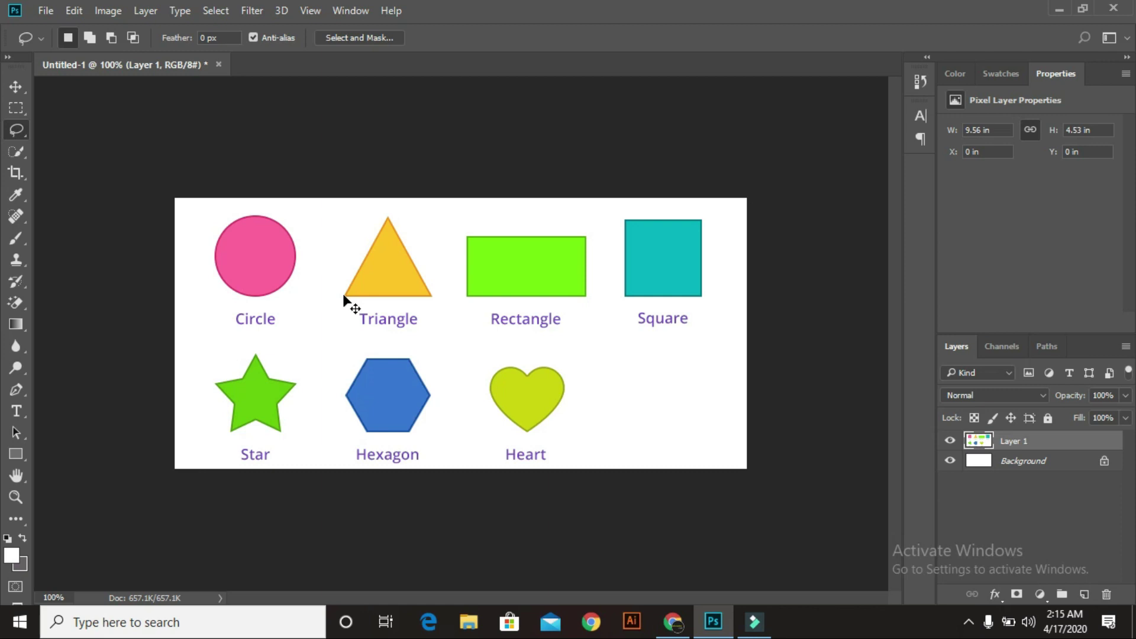
Try to trace the yellow triangle freehand with the Lasso Tool, starting at its apex.
key("ctrl+plus")
key("ctrl+plus")
key("ctrl+plus")
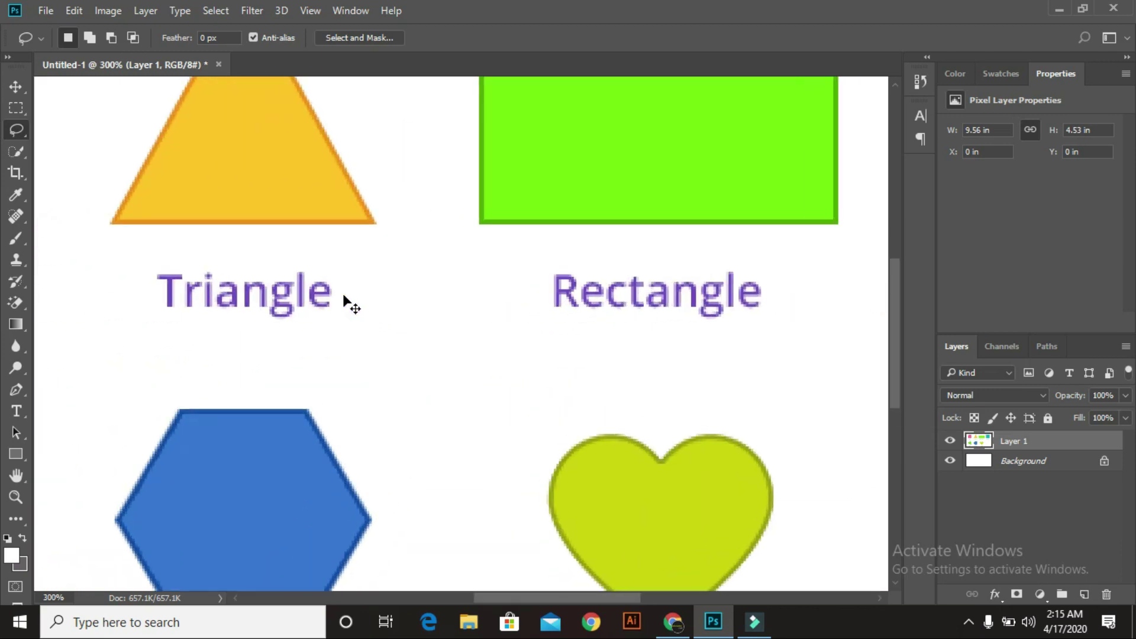
scroll(343, 295, "up", 5)
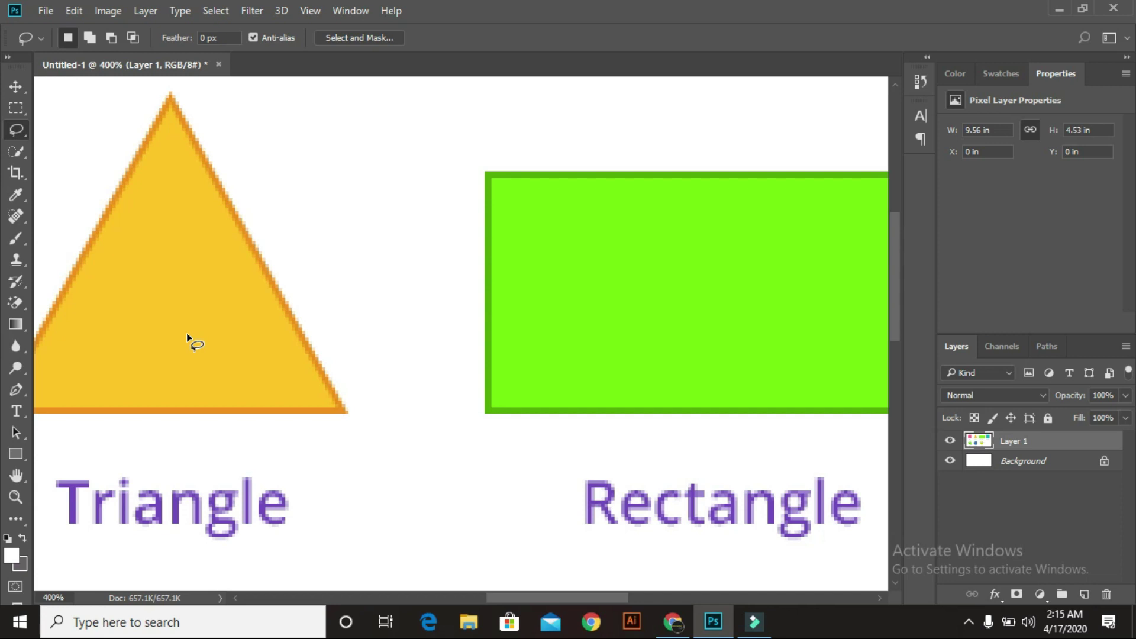
key("ctrl+minus")
key("ctrl+minus")
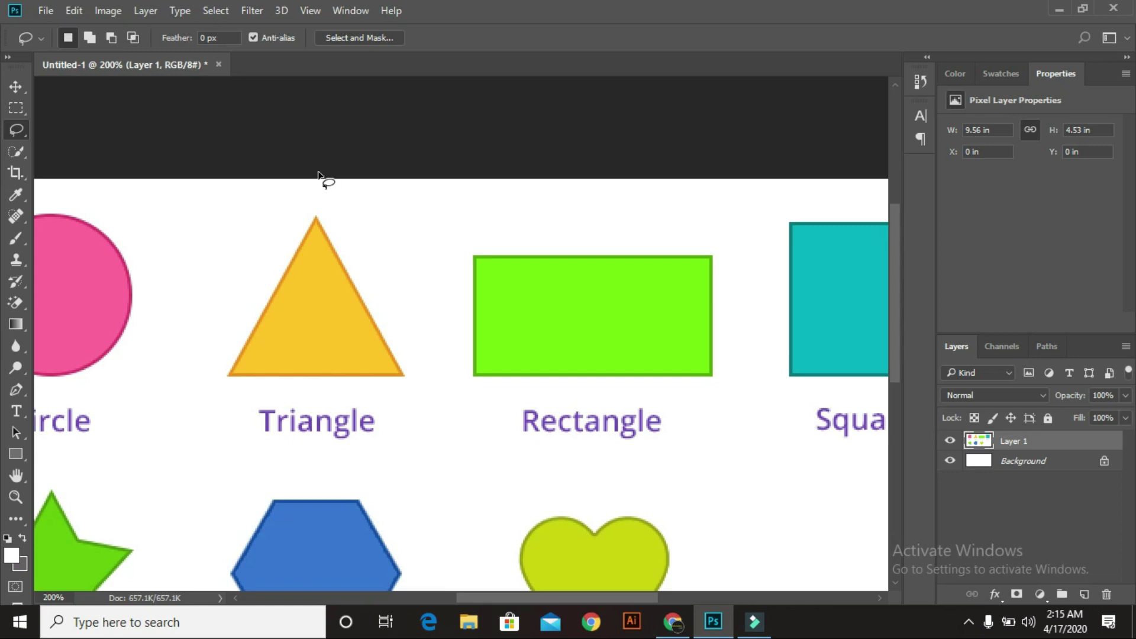
key("ctrl+plus")
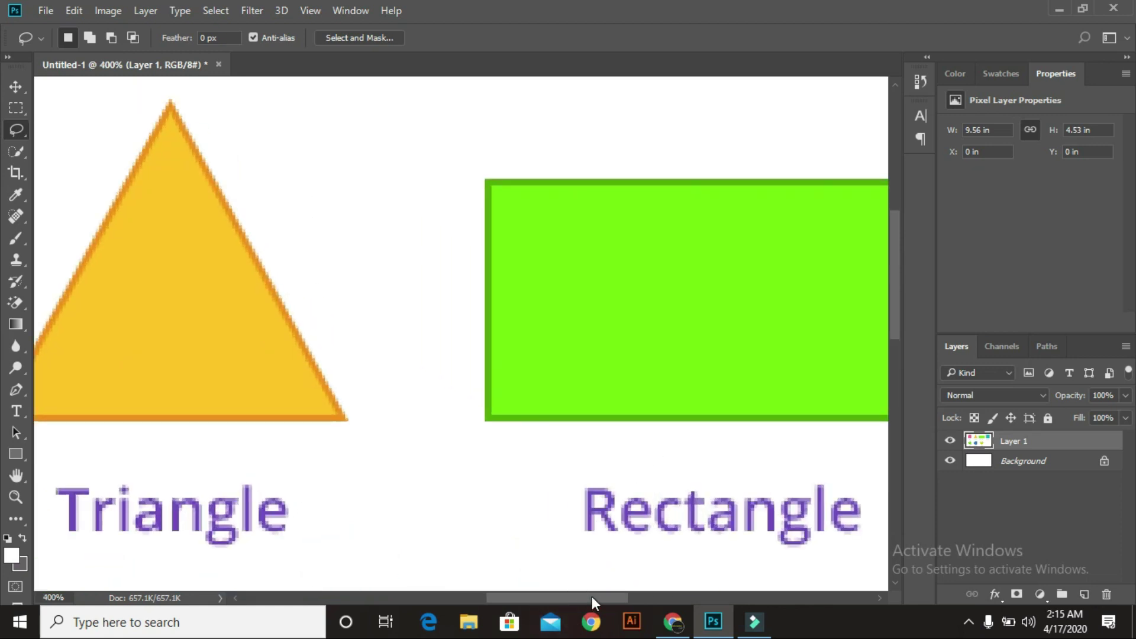
left_click_drag(592, 597, 549, 595)
scroll(471, 473, "up", 1)
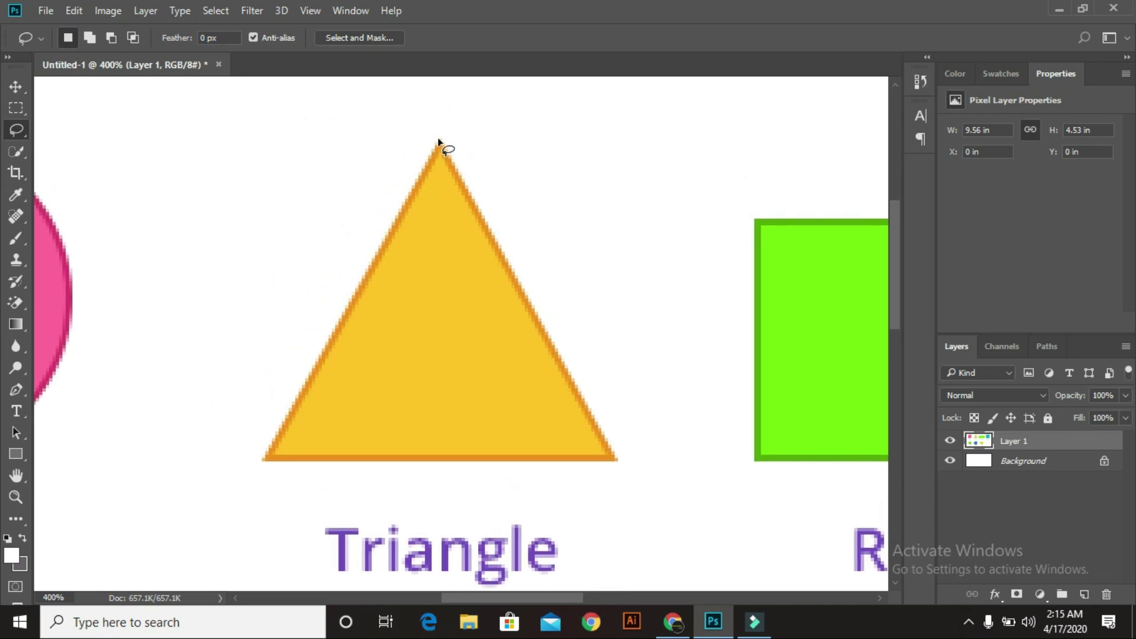
left_click_drag(440, 137, 424, 160)
Select the yellow triangle with the Polygonal Lasso Tool by outlining its three corners and closing the path at the apex.
right_click(15, 135)
left_click(84, 145)
left_click(440, 139)
left_click(262, 459)
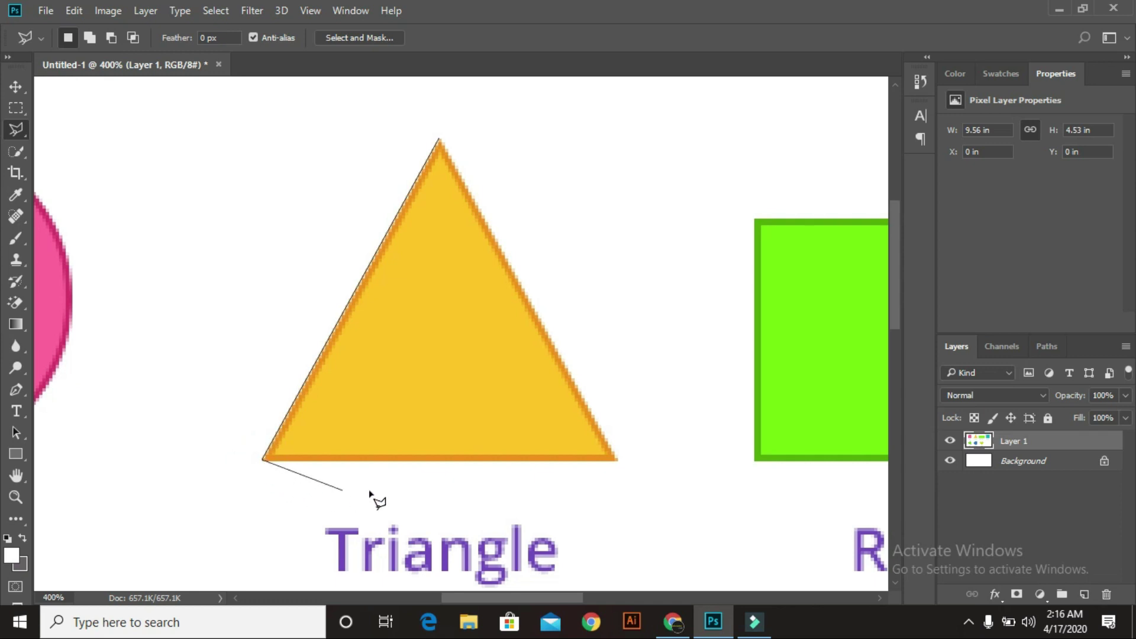
left_click(616, 460)
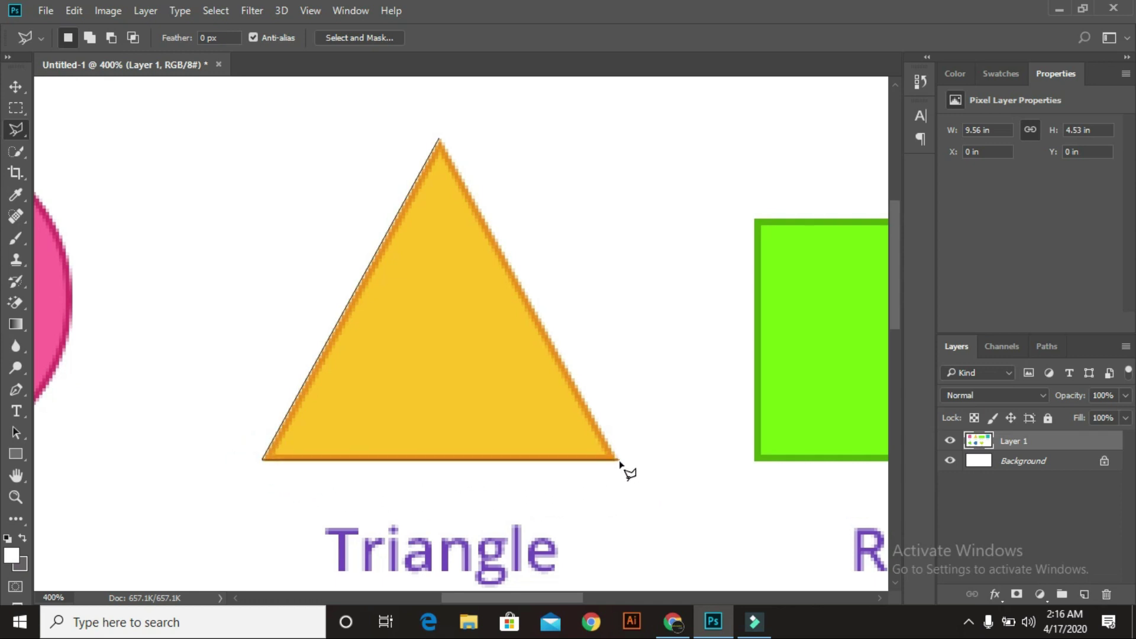
left_click(618, 466)
left_click(441, 138)
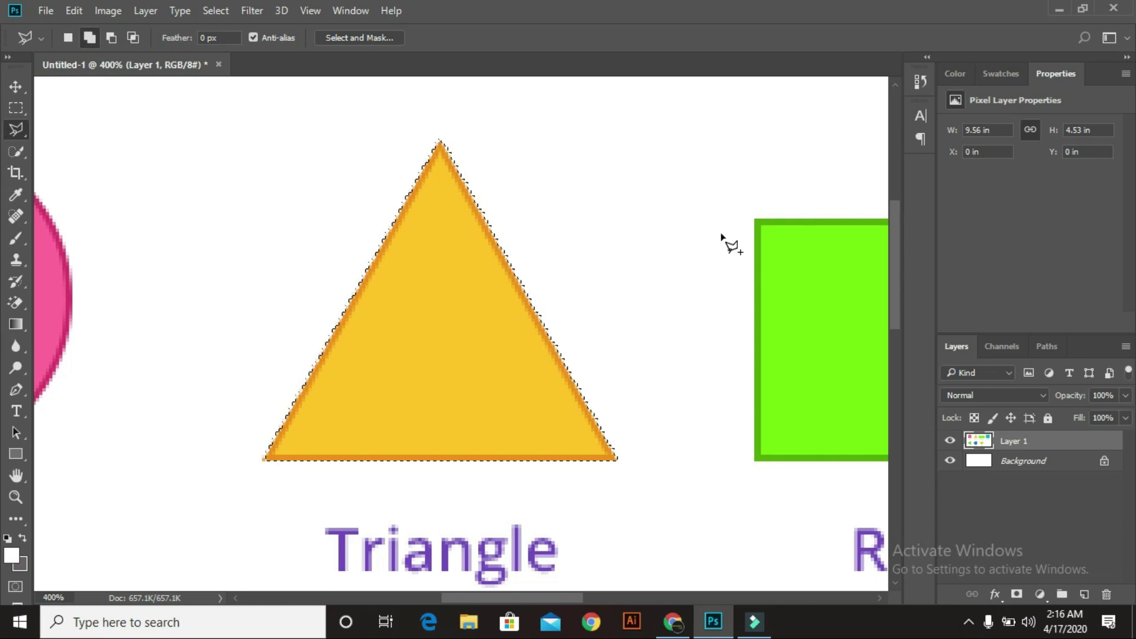
Fill the triangle selection with cyan 03eaf8 in Normal mode at 100% opacity.
key("shift+F5")
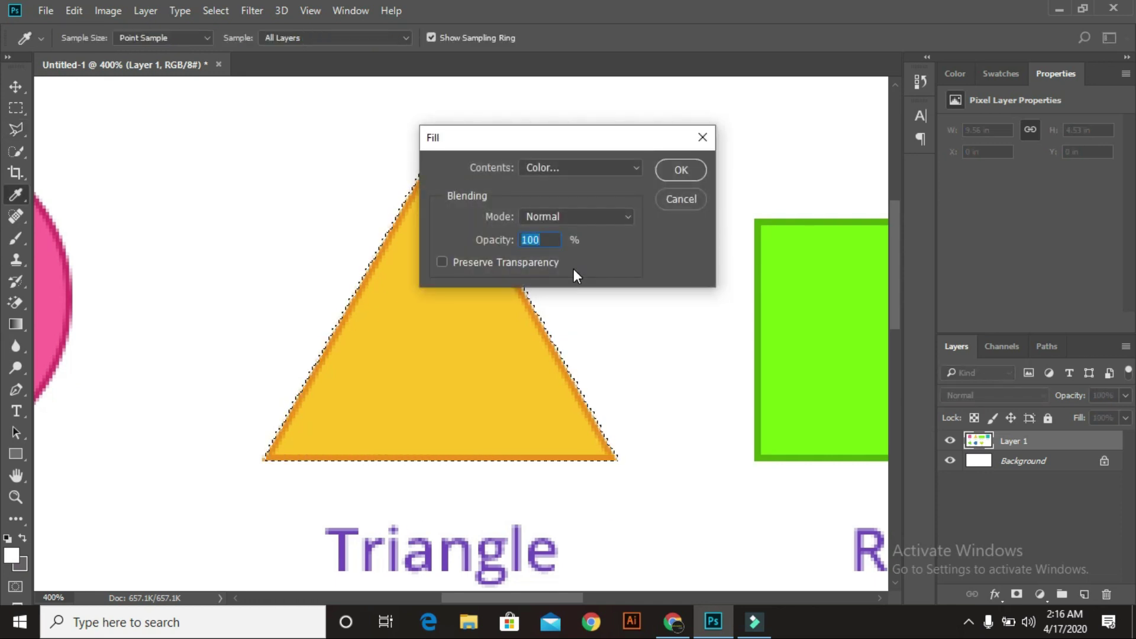
left_click(595, 169)
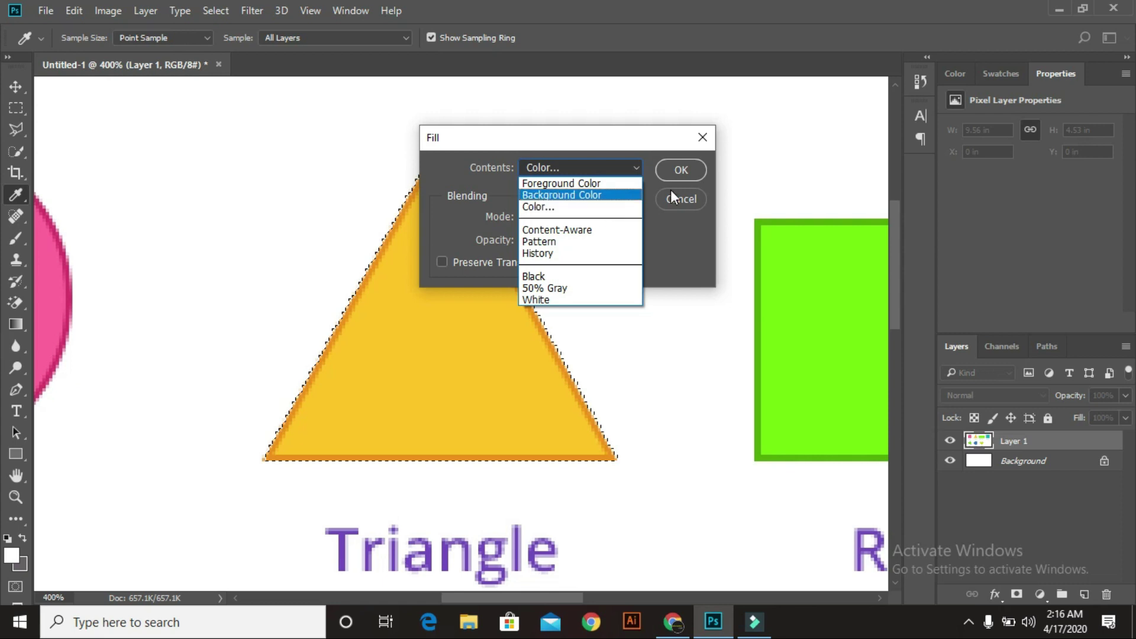
left_click(602, 207)
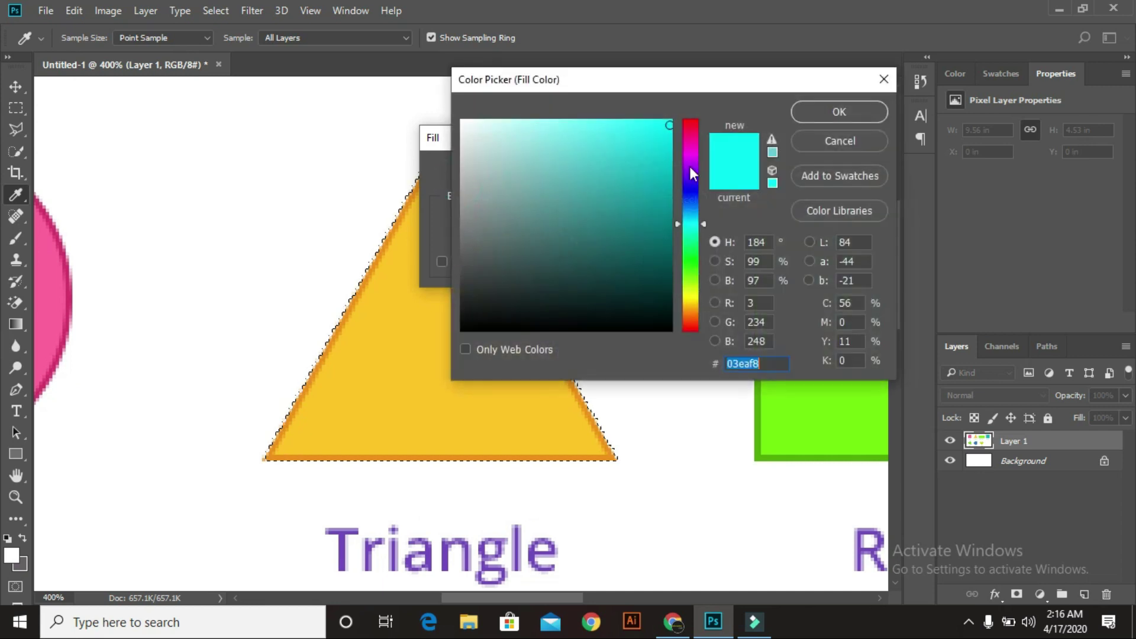
left_click(846, 112)
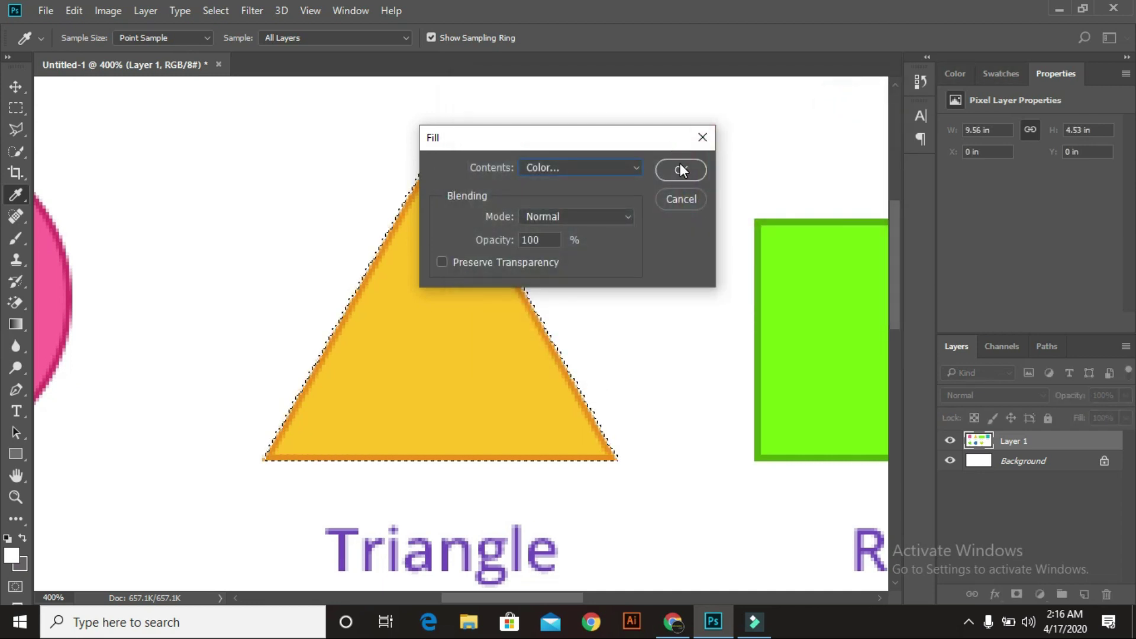
left_click(680, 170)
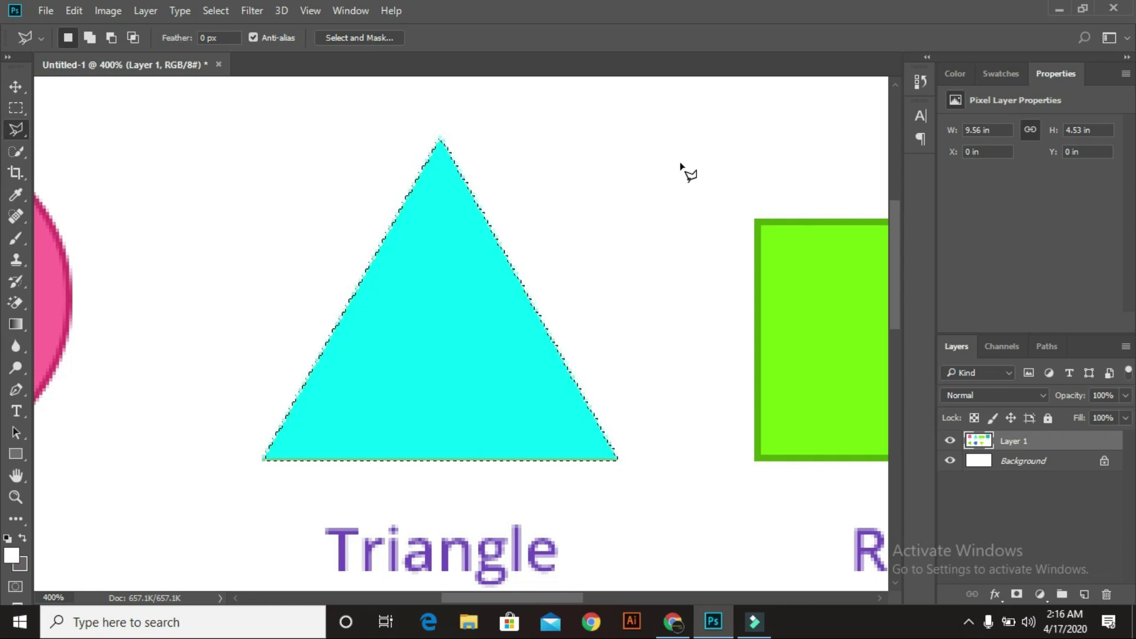
right_click(461, 279)
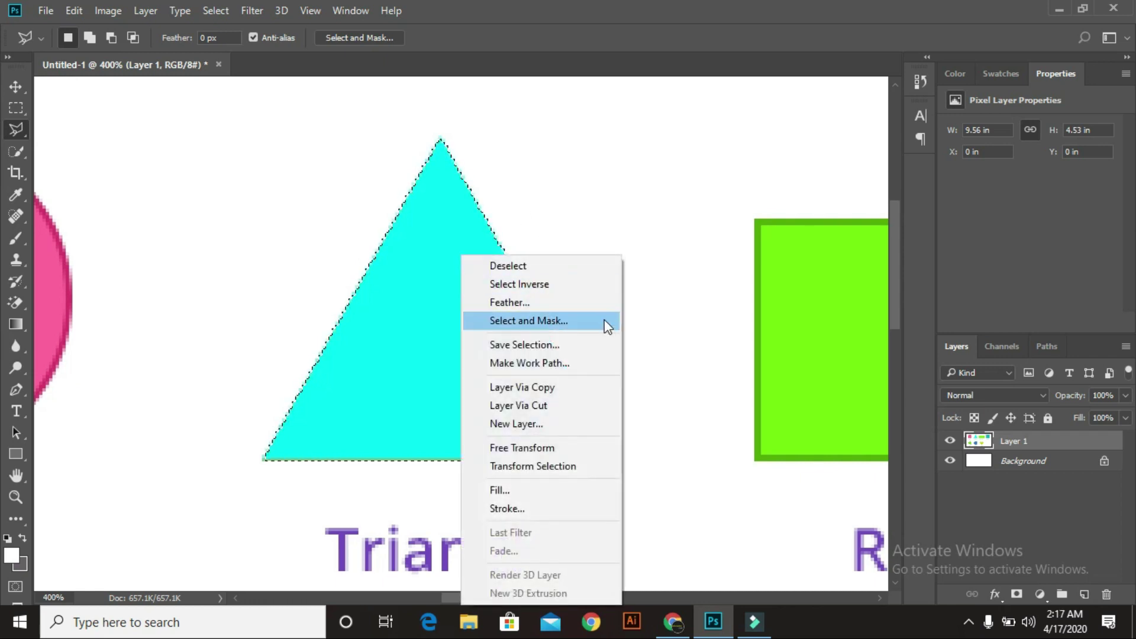
left_click(428, 316)
right_click(428, 315)
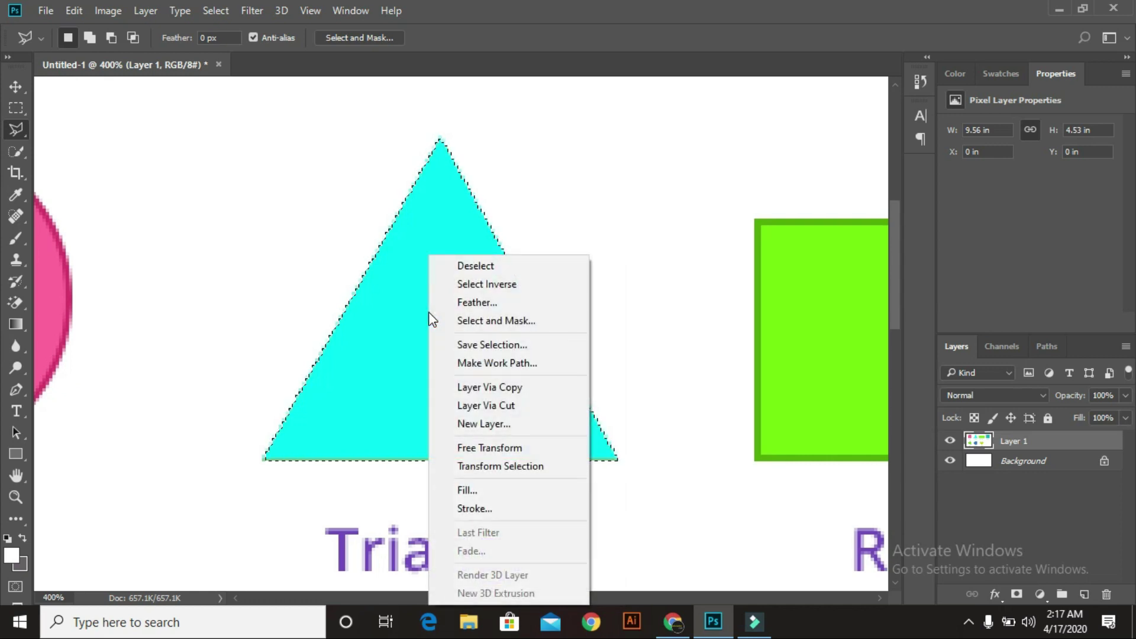
left_click(400, 325)
Fill the selected triangle with the custom green 7ee927 at 100% opacity.
right_click(427, 321)
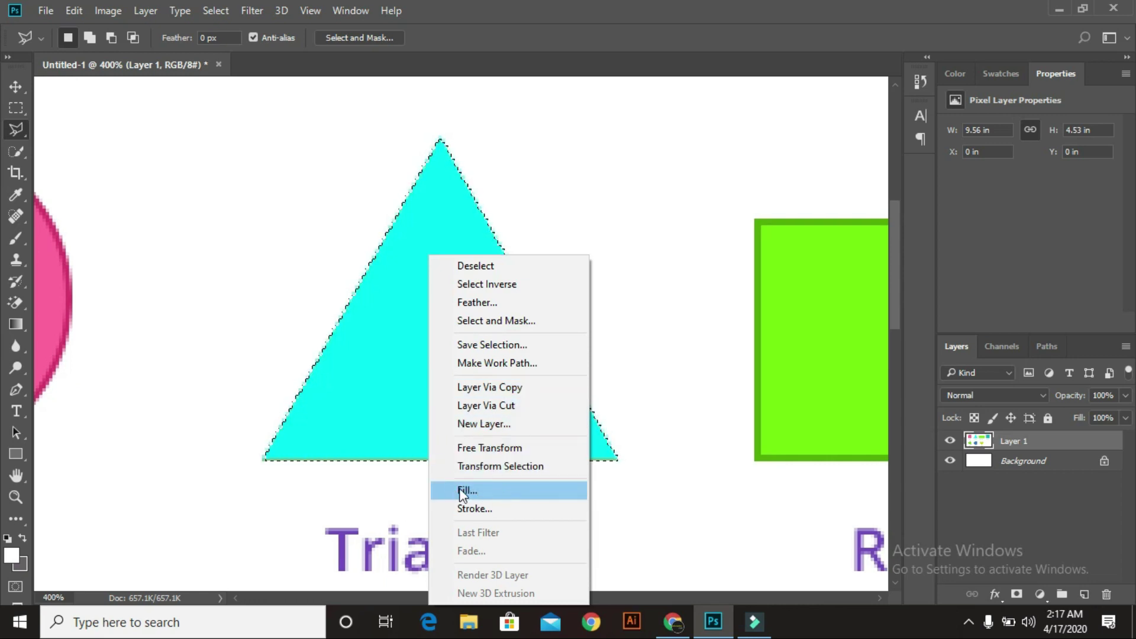
left_click(484, 492)
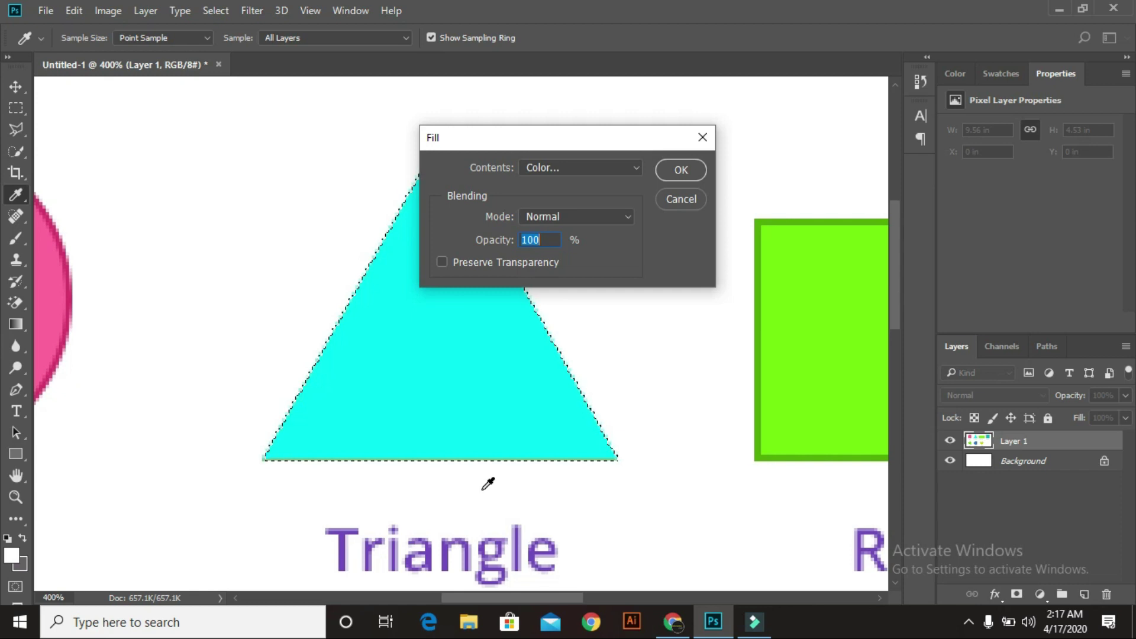
left_click(588, 167)
left_click(578, 211)
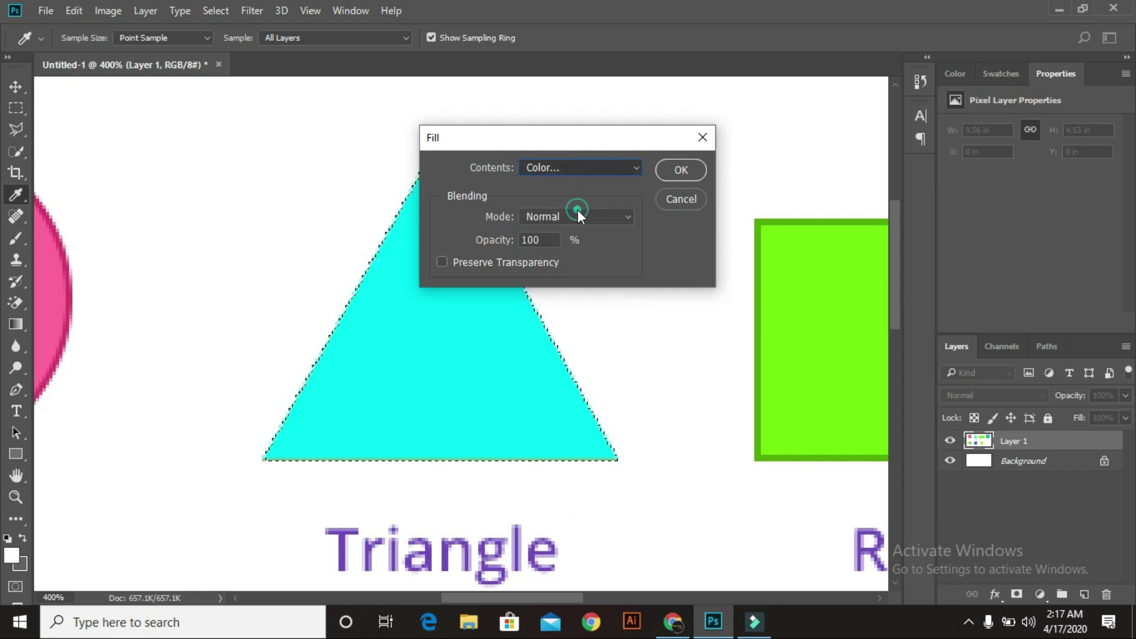
left_click(690, 258)
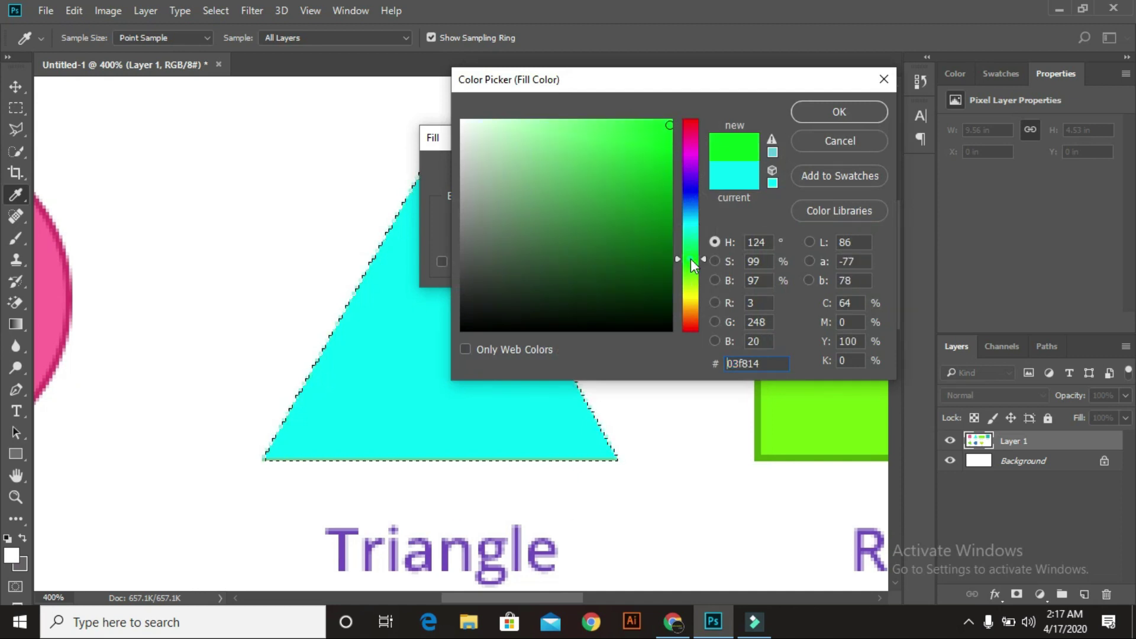
left_click(689, 277)
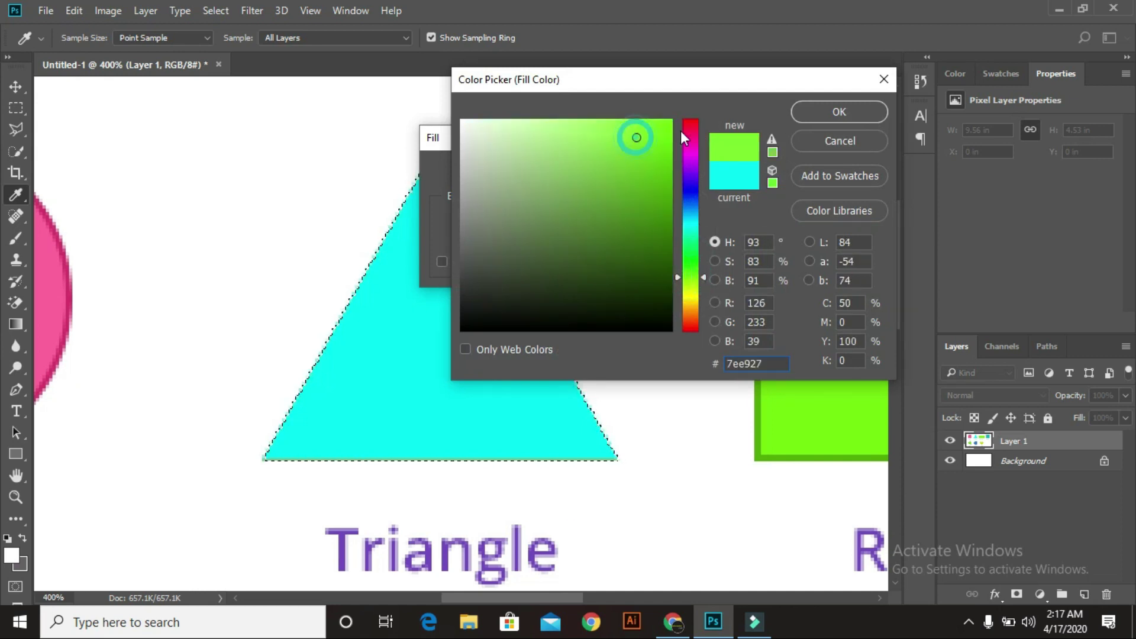
left_click(837, 112)
left_click(680, 168)
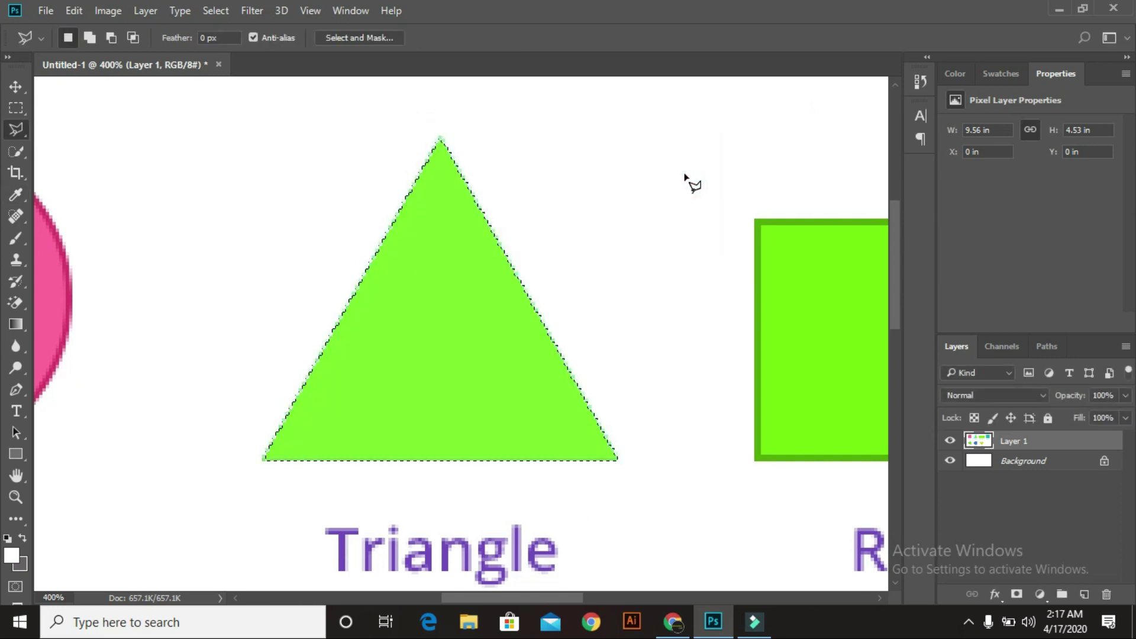
Select the green star with the Polygonal Lasso Tool by outlining its ten corners and closing the path at the starting inner corner.
key("ctrl+minus")
key("ctrl+minus")
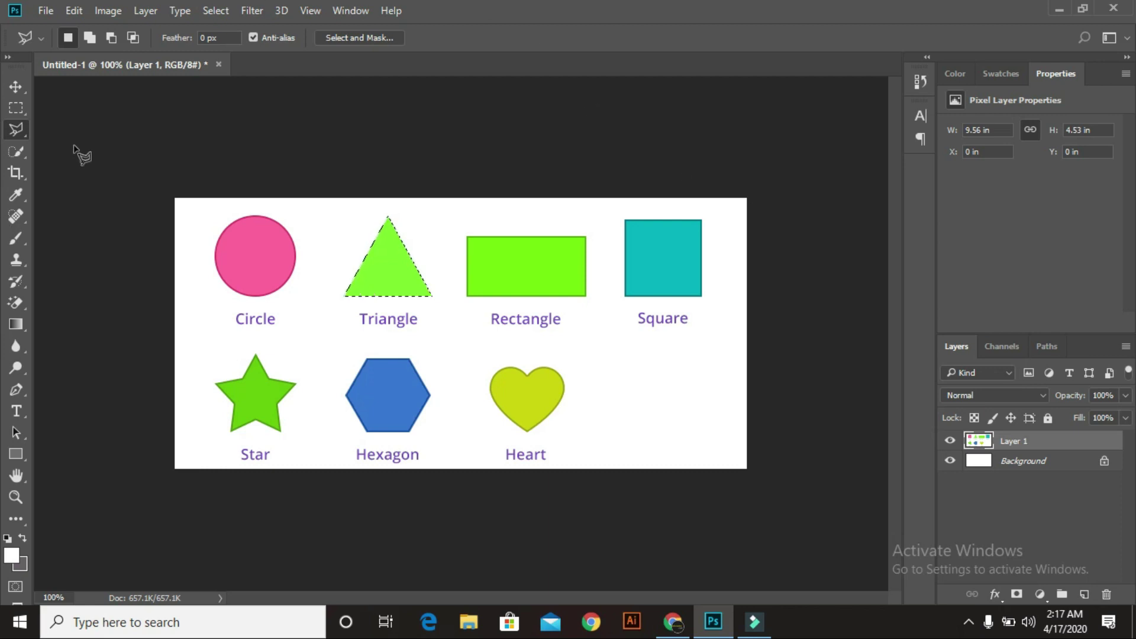
right_click(17, 126)
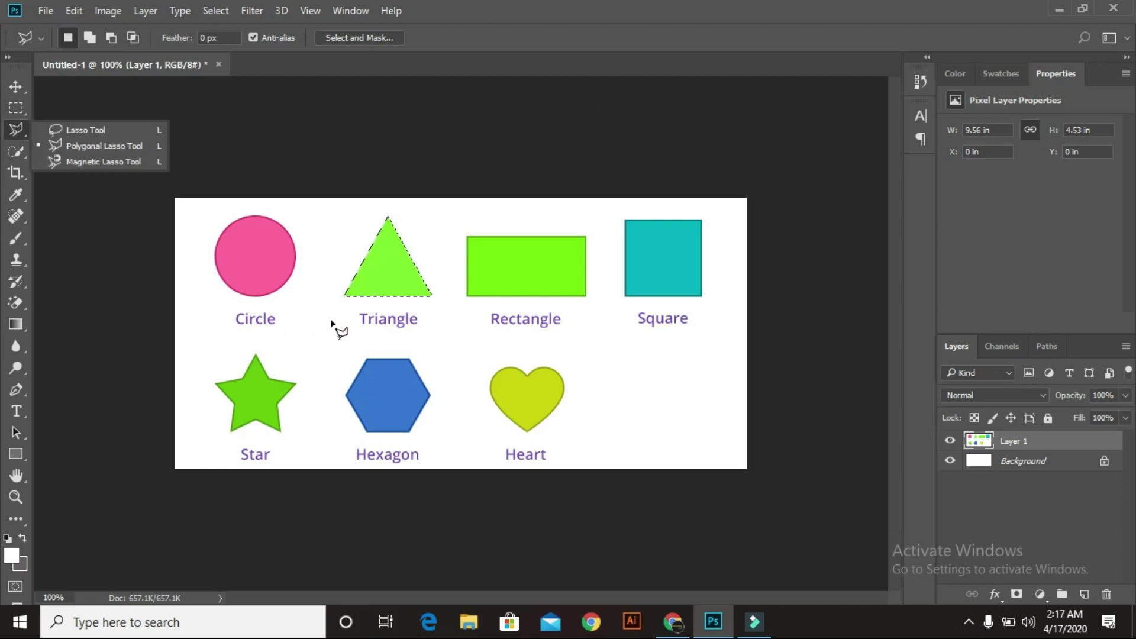
key("ctrl+plus")
key("ctrl+plus")
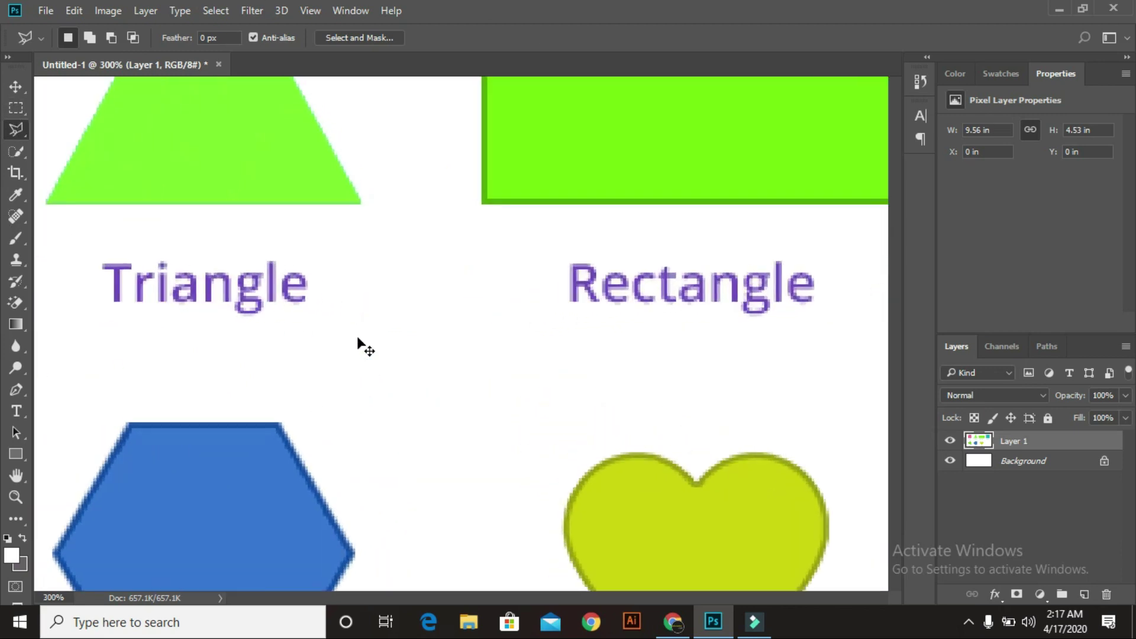
key("ctrl+plus")
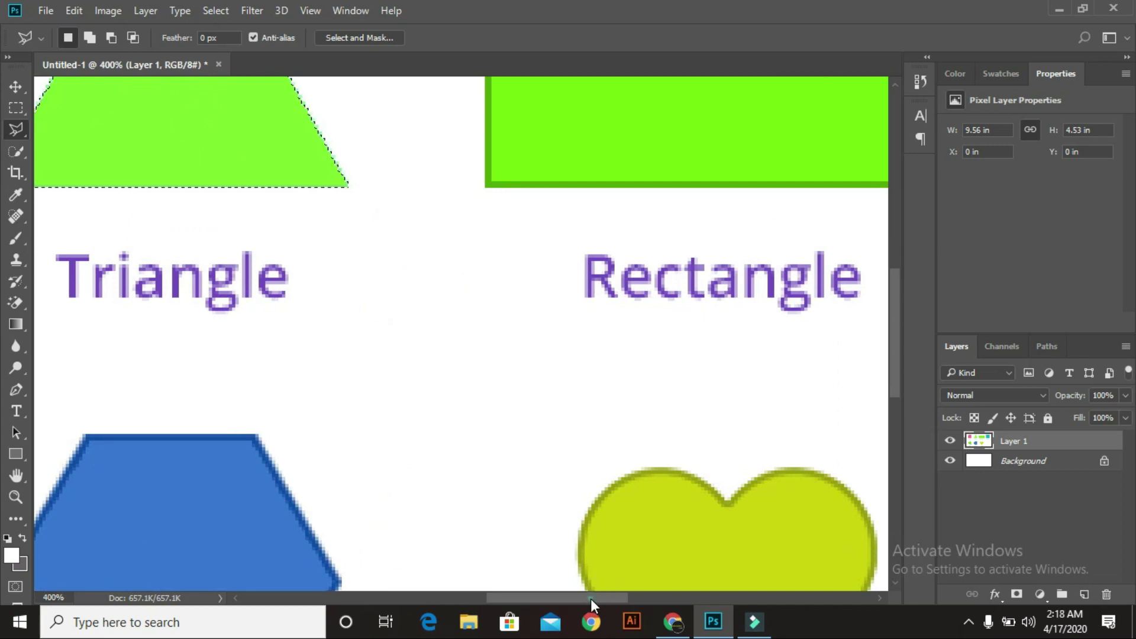
left_click_drag(590, 598, 461, 577)
key("ctrl+plus")
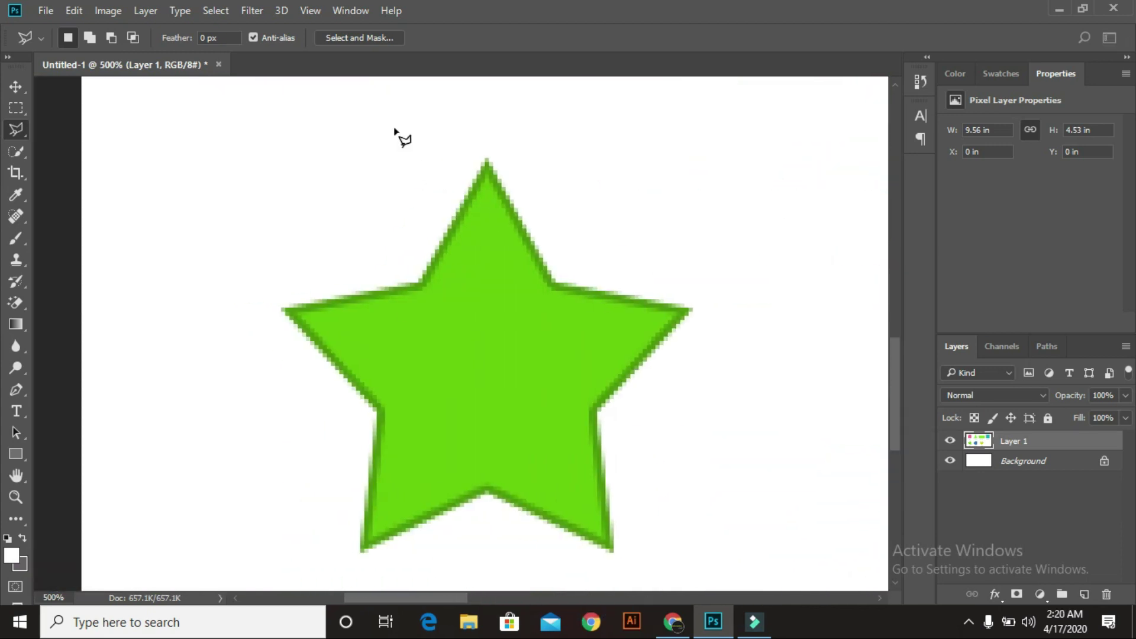
left_click(418, 279)
left_click(486, 156)
left_click(556, 283)
left_click(692, 306)
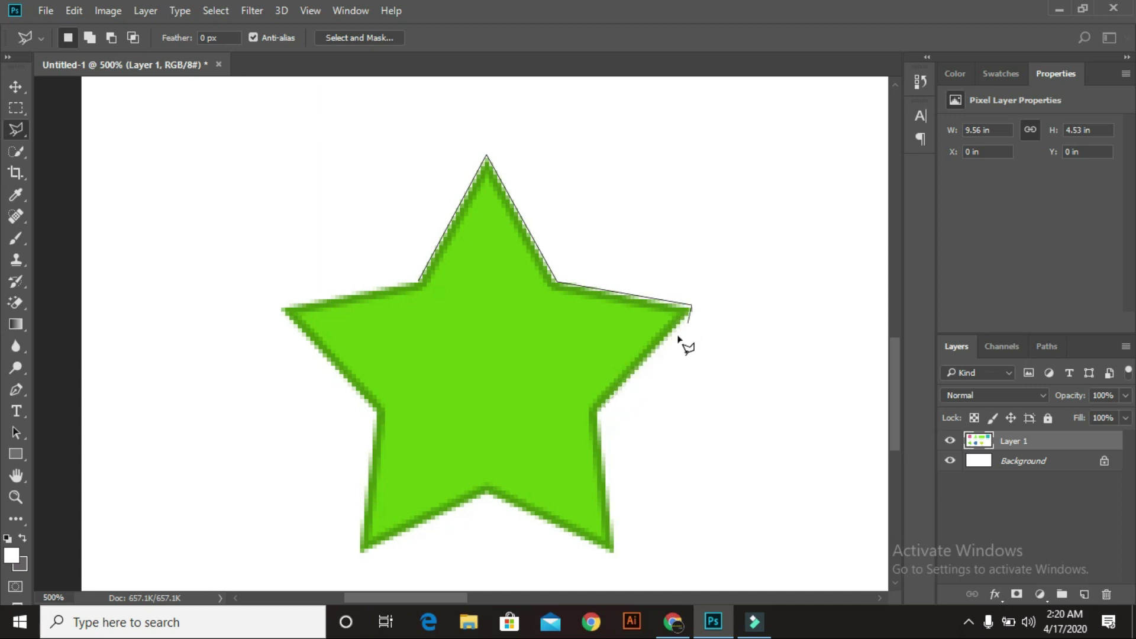
left_click(599, 411)
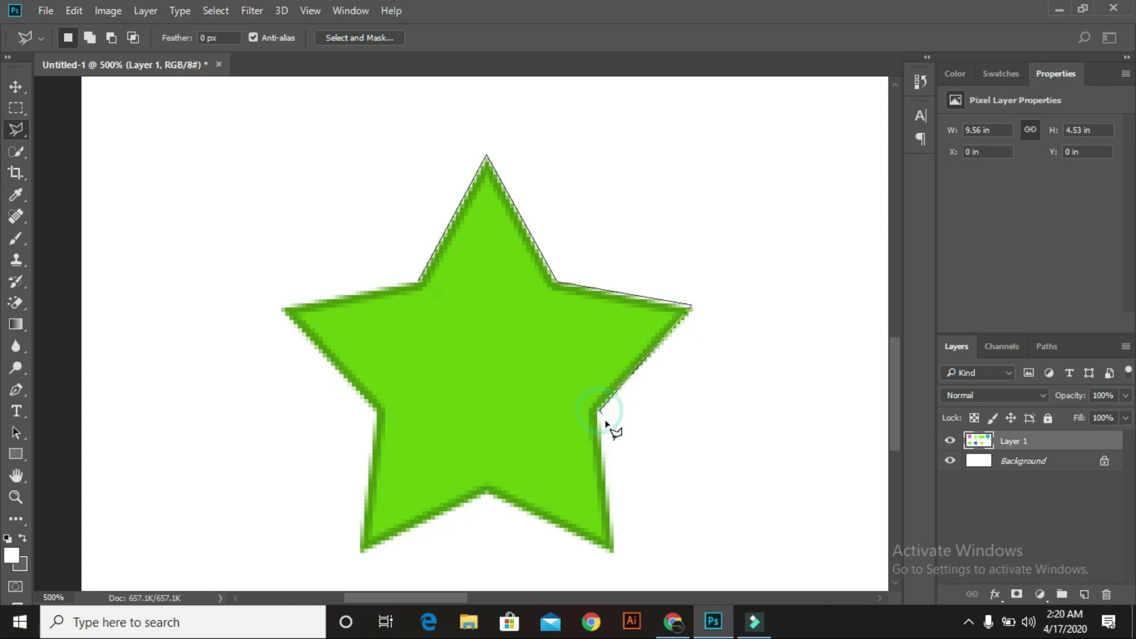
left_click(615, 553)
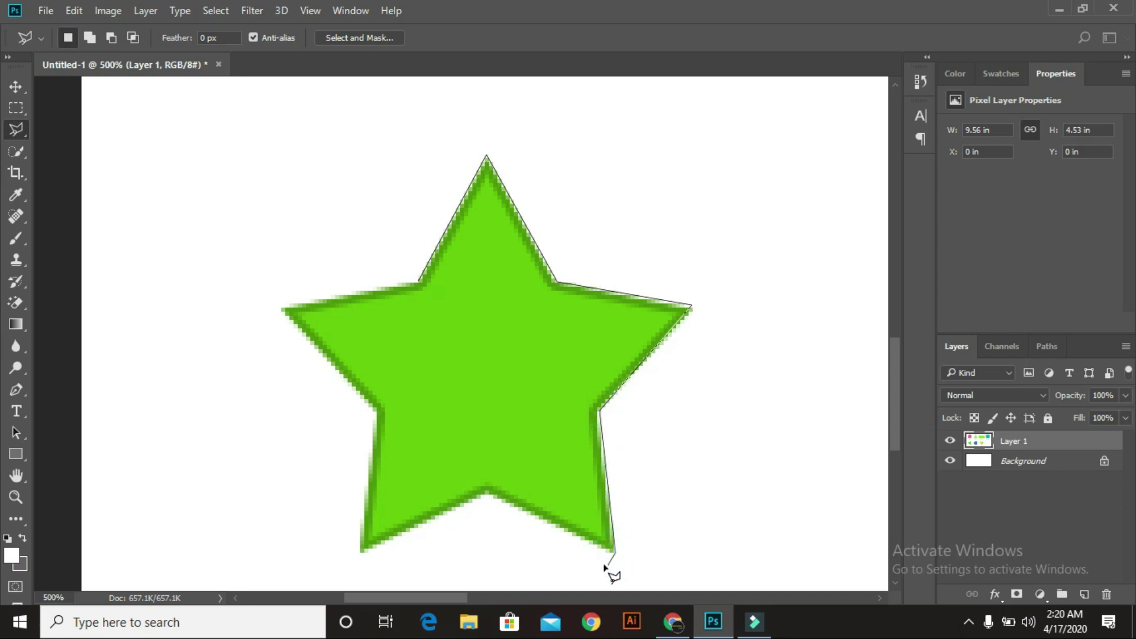
left_click(487, 495)
left_click(362, 553)
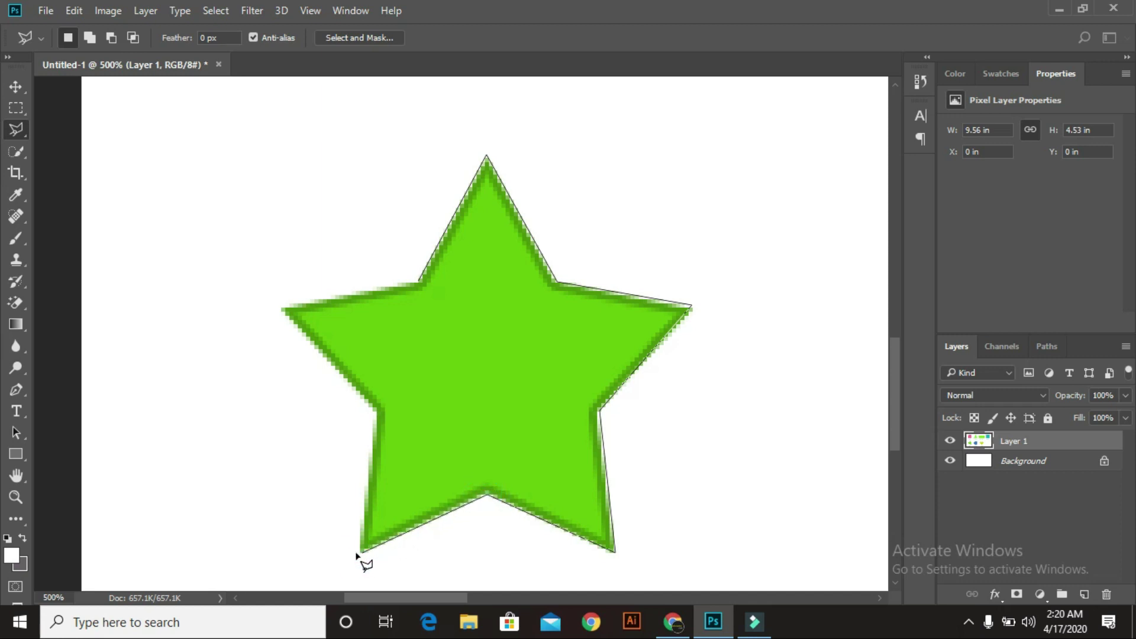
left_click(375, 410)
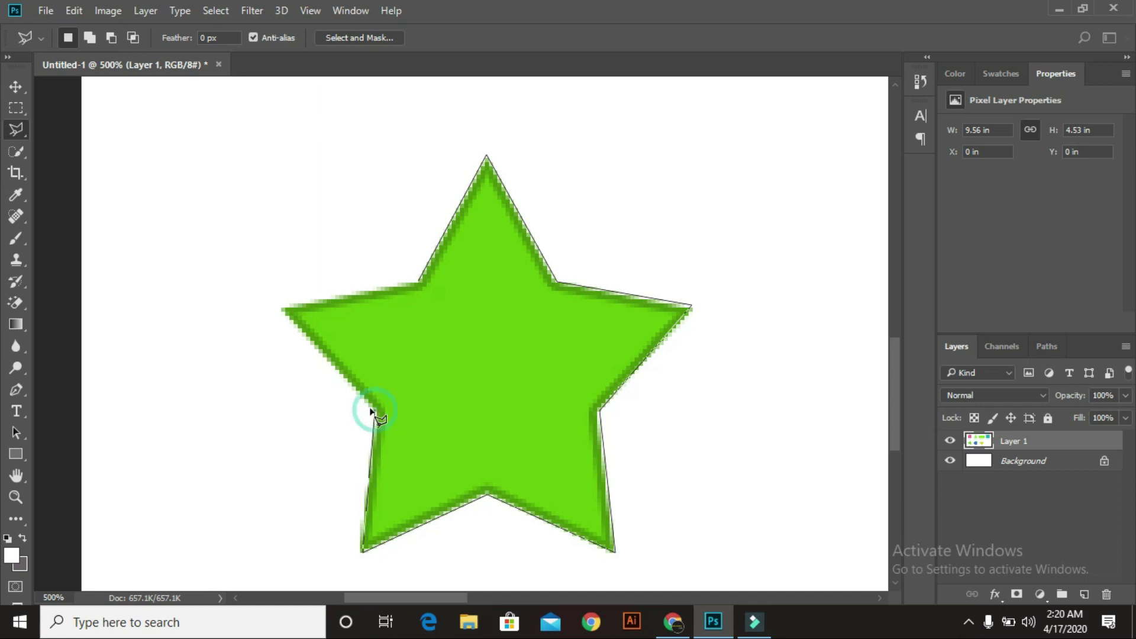
left_click(282, 309)
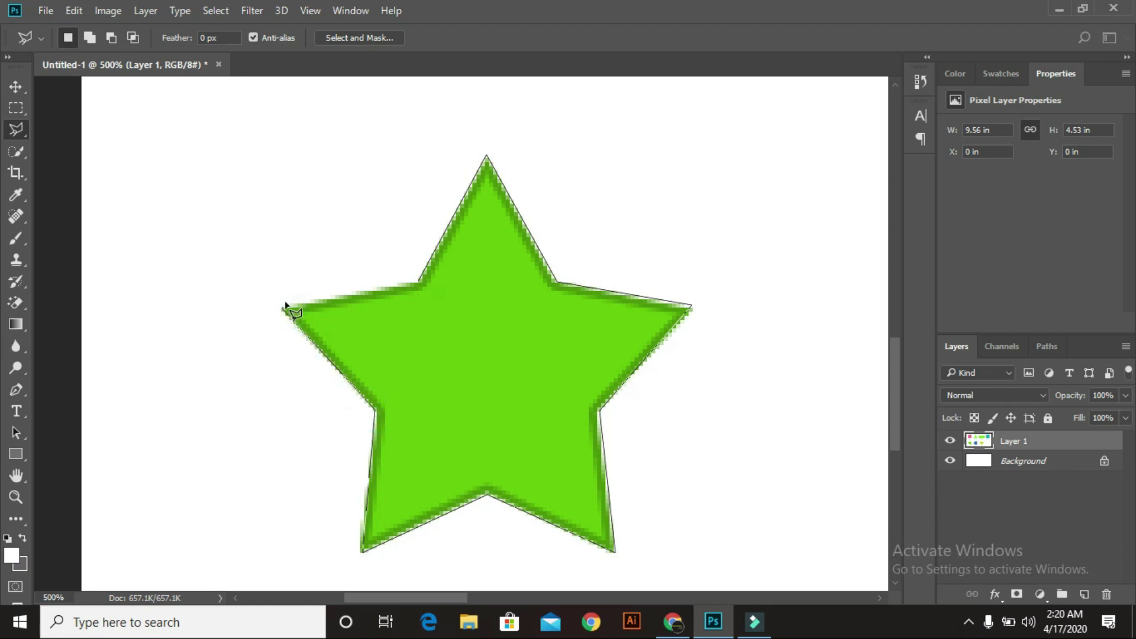
left_click(418, 278)
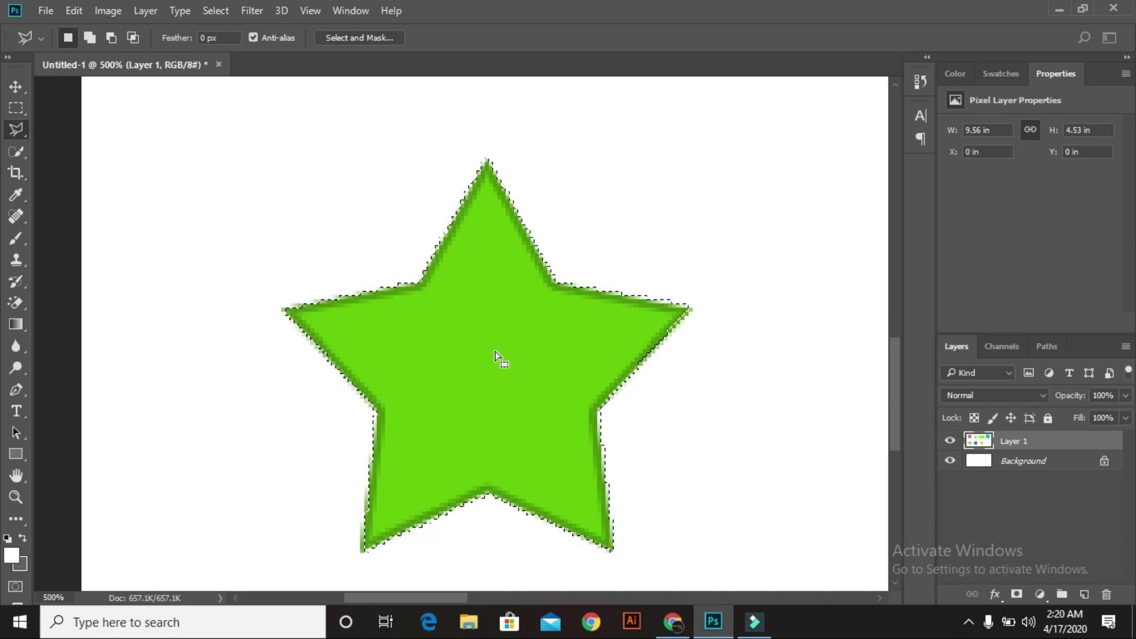
Fill the selected star with the custom blue 2d14e8 at 100% opacity.
key("shift+F5")
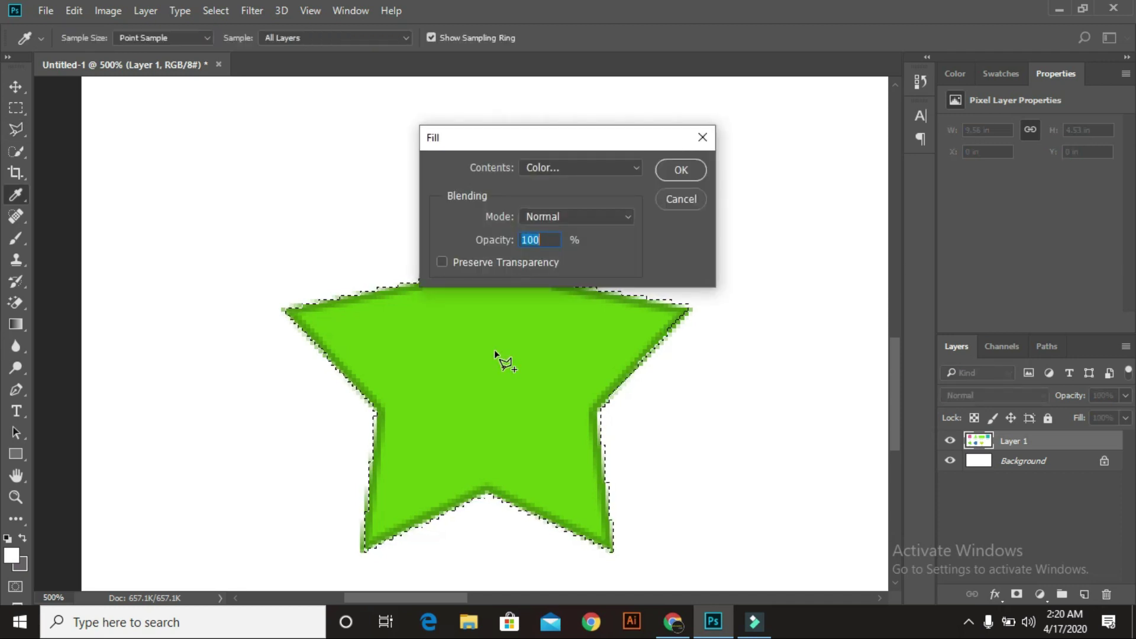
left_click(603, 167)
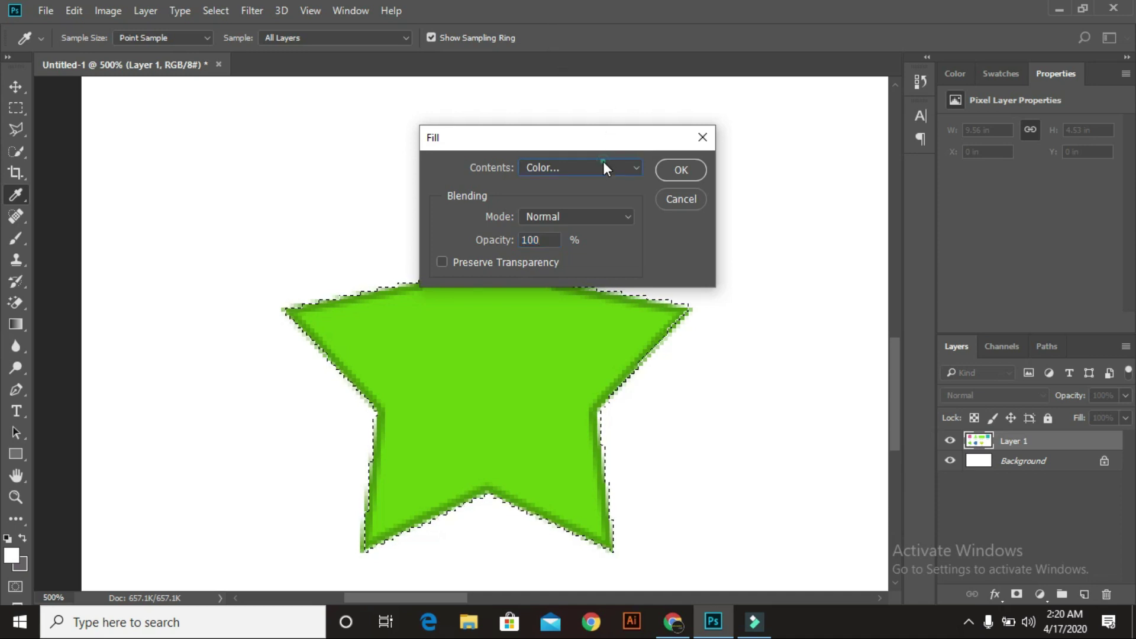
left_click(602, 161)
left_click(581, 205)
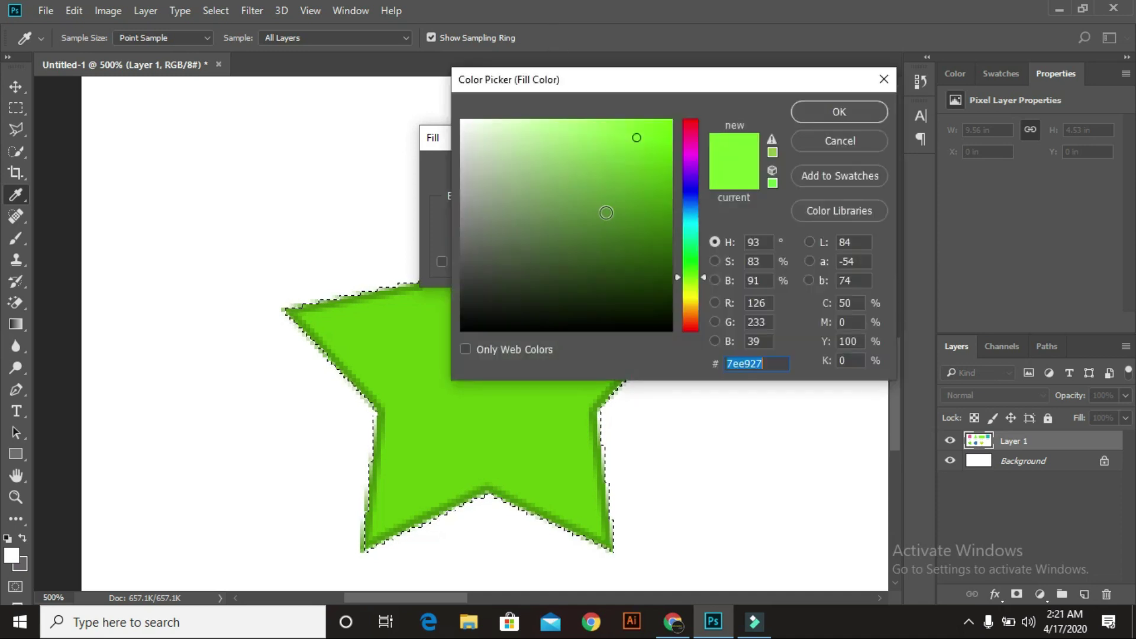
left_click(686, 186)
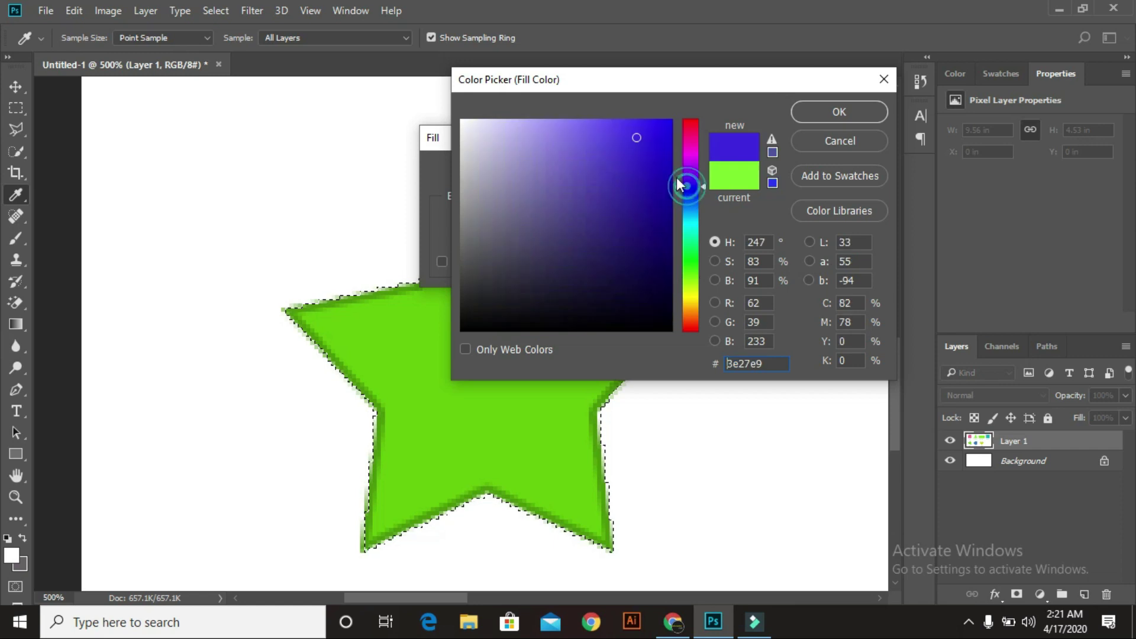
left_click(651, 135)
left_click(834, 111)
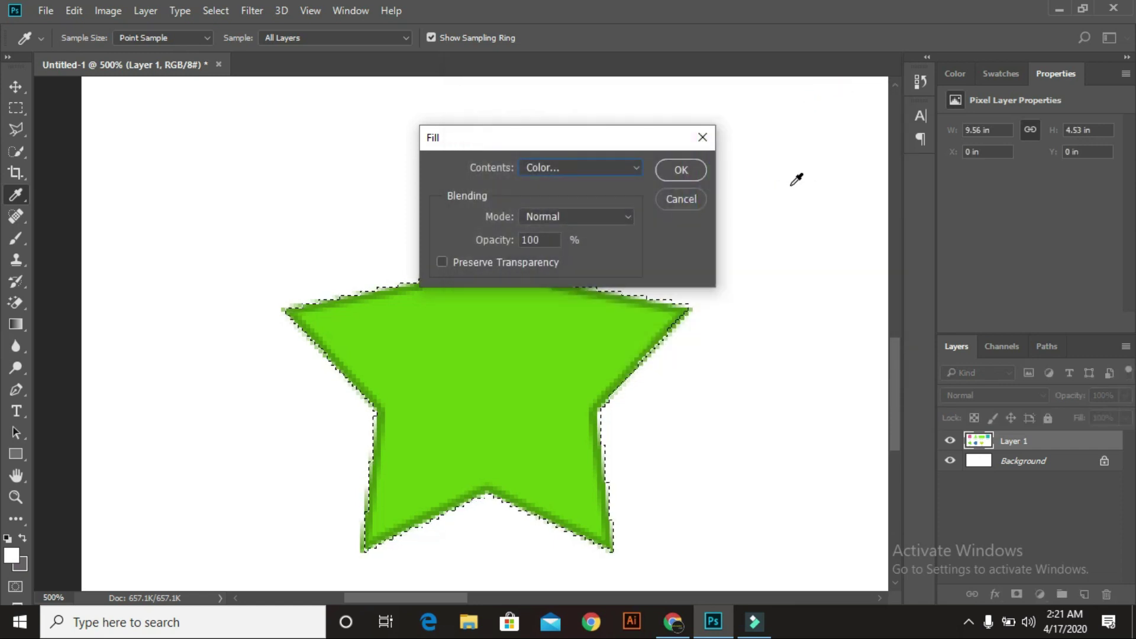
left_click(687, 168)
key("l")
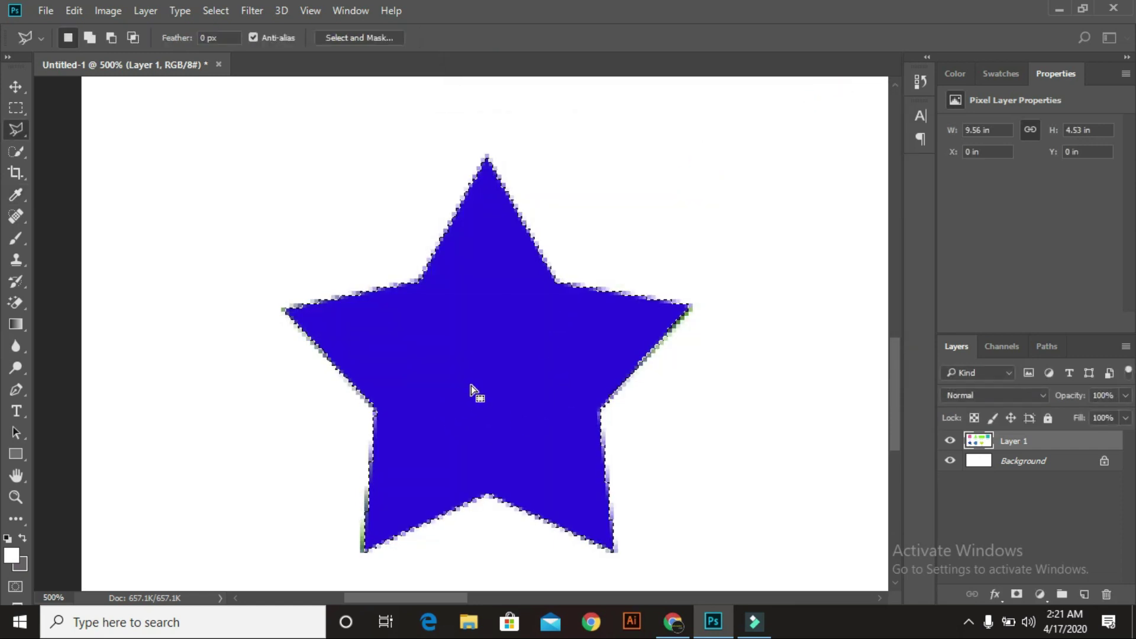
Fill the selected star with the custom teal 21a5ad in Normal mode at 100% opacity.
right_click(504, 373)
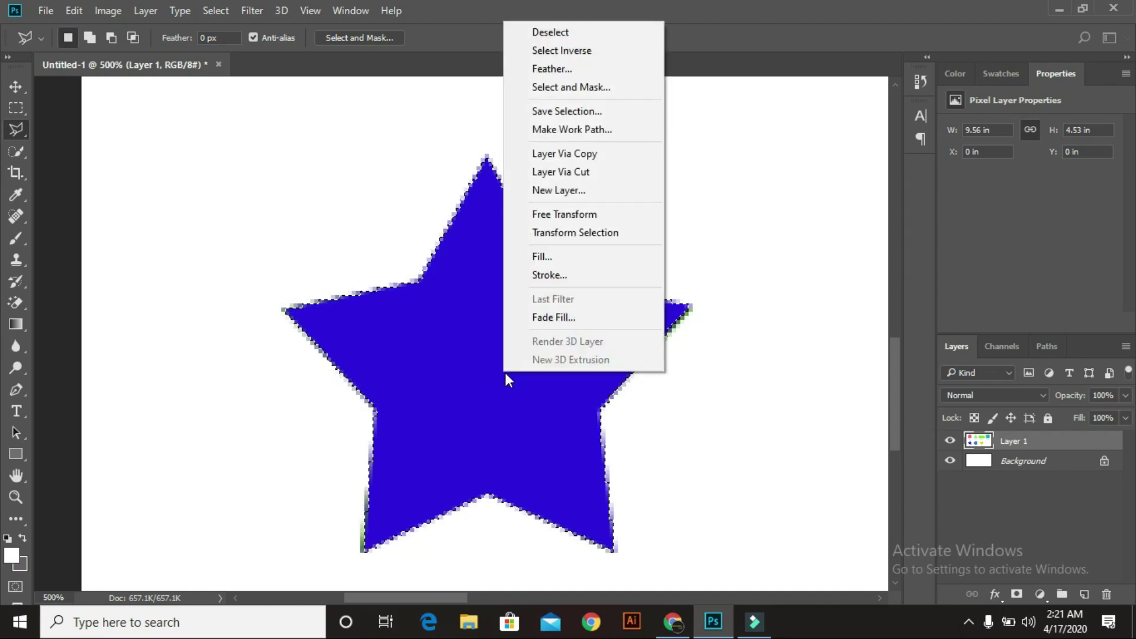
left_click(567, 259)
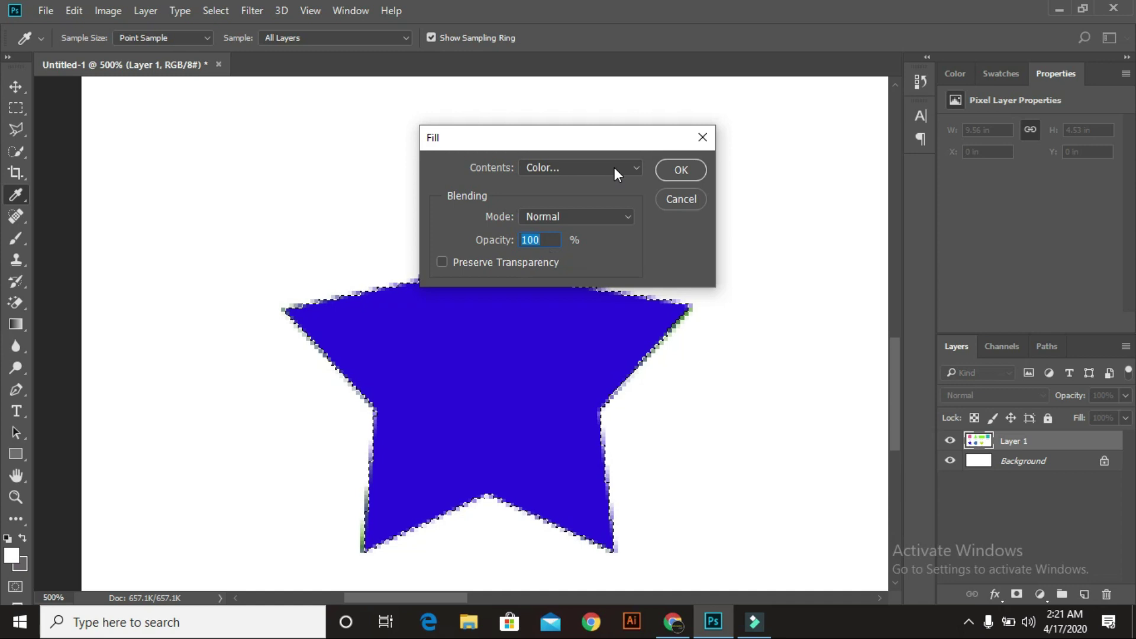
left_click(605, 166)
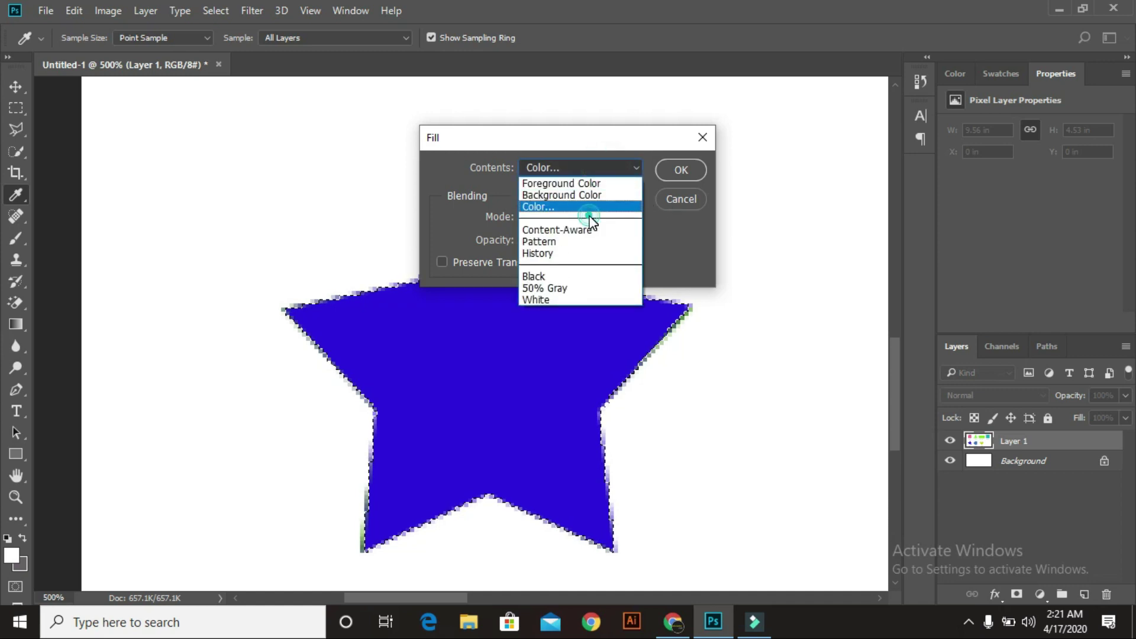
left_click(568, 207)
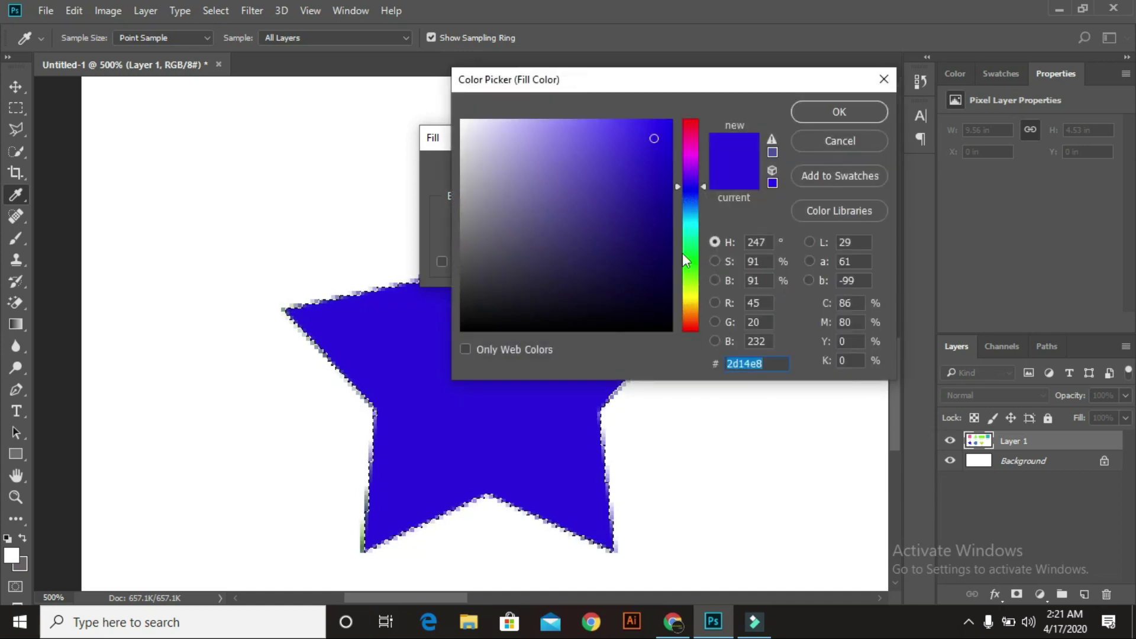
left_click(690, 224)
left_click(632, 188)
left_click(852, 112)
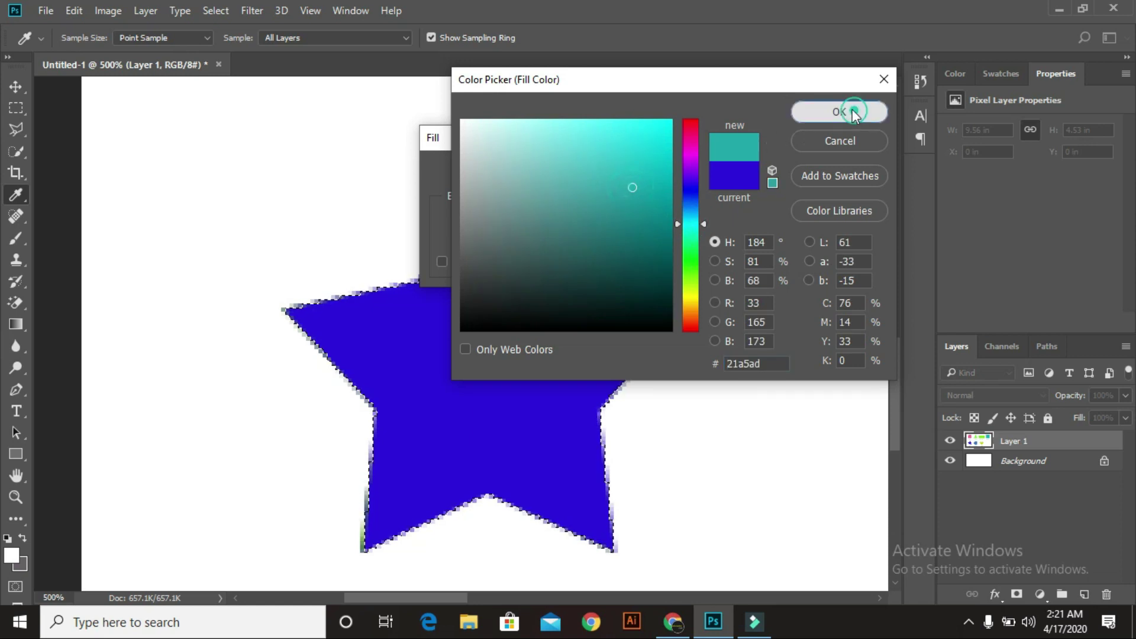
left_click(690, 168)
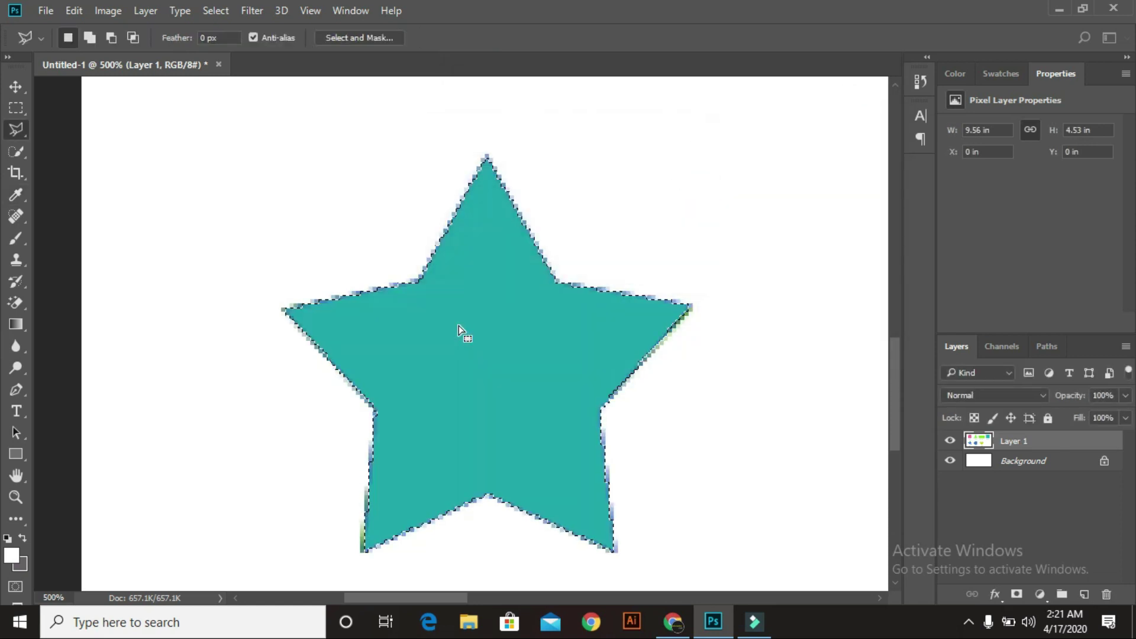
Clear the selection around the teal star.
key("ctrl+d")
scroll(459, 325, "down", 3)
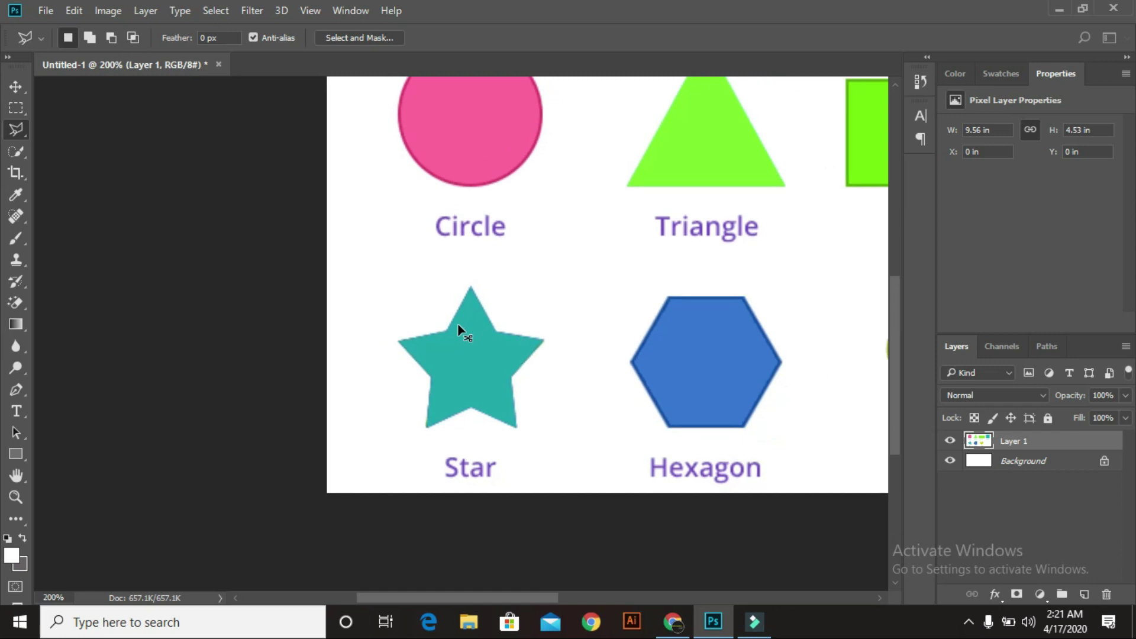
scroll(458, 326, "down", 2)
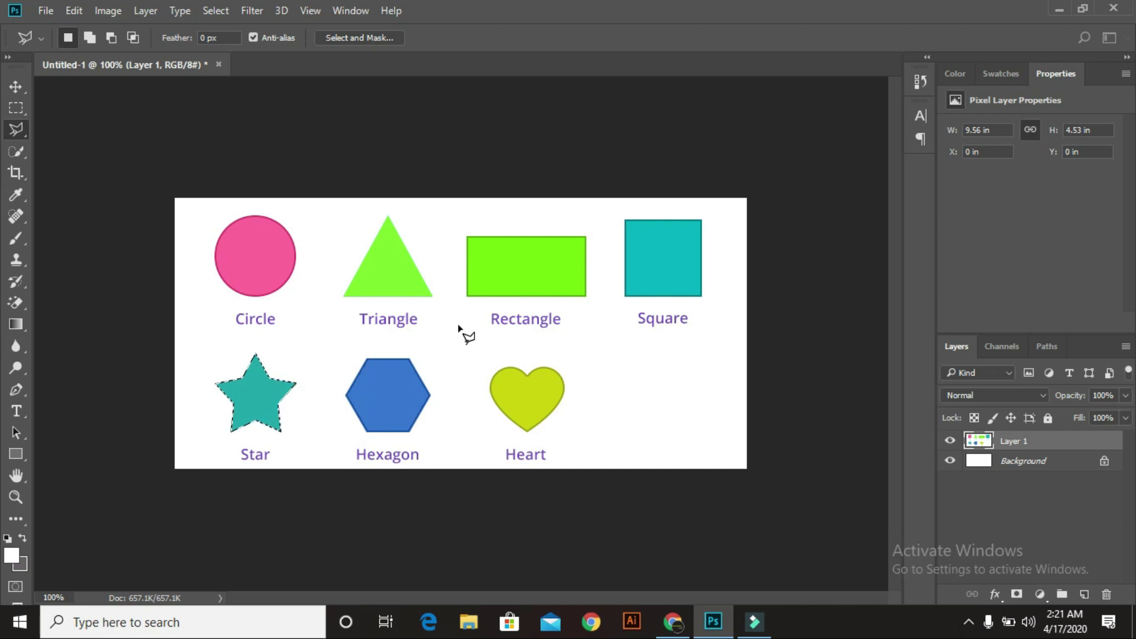
key("ctrl+d")
Select the blue hexagon with the Polygonal Lasso Tool by outlining its six corners from the leftmost one and closing the path there.
key("ctrl+plus")
key("ctrl+plus")
scroll(248, 453, "down", 3)
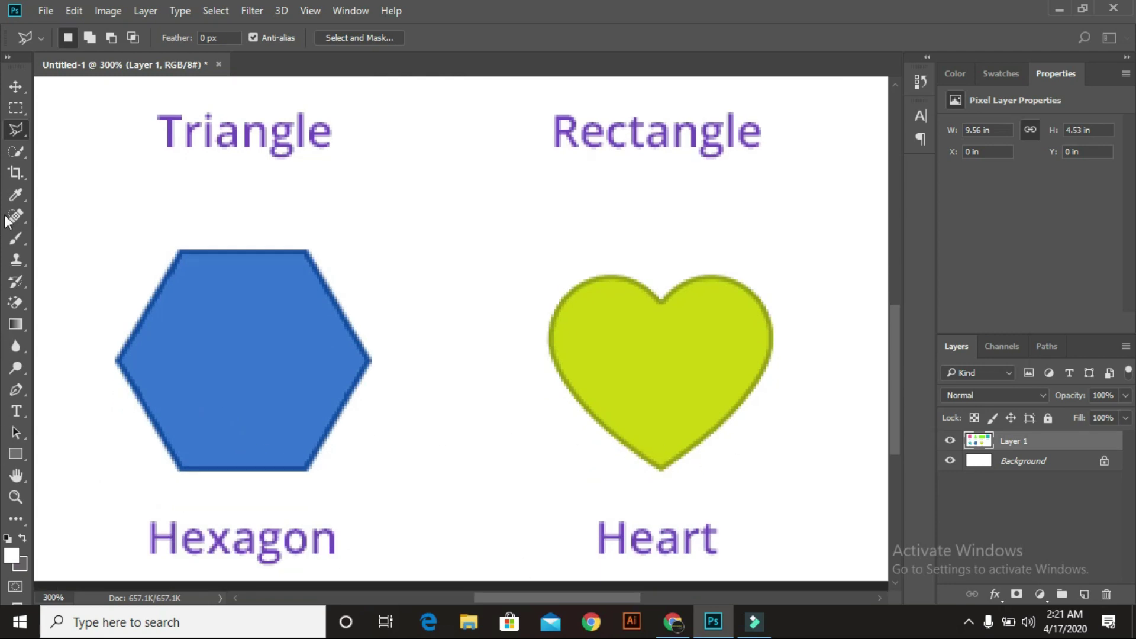
left_click(116, 359)
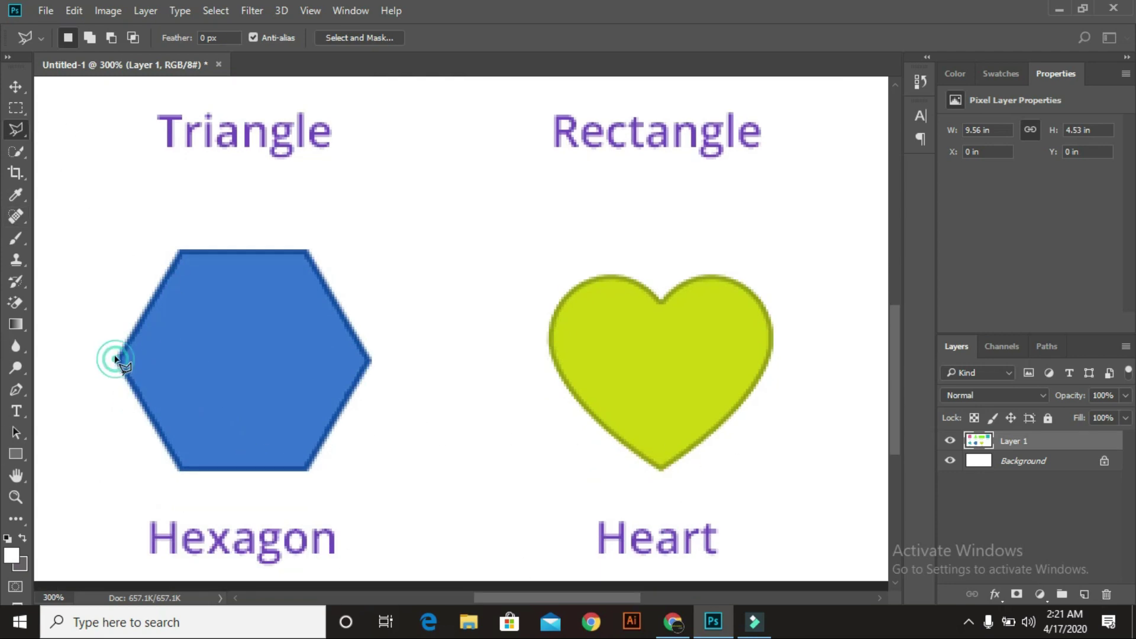
left_click(179, 250)
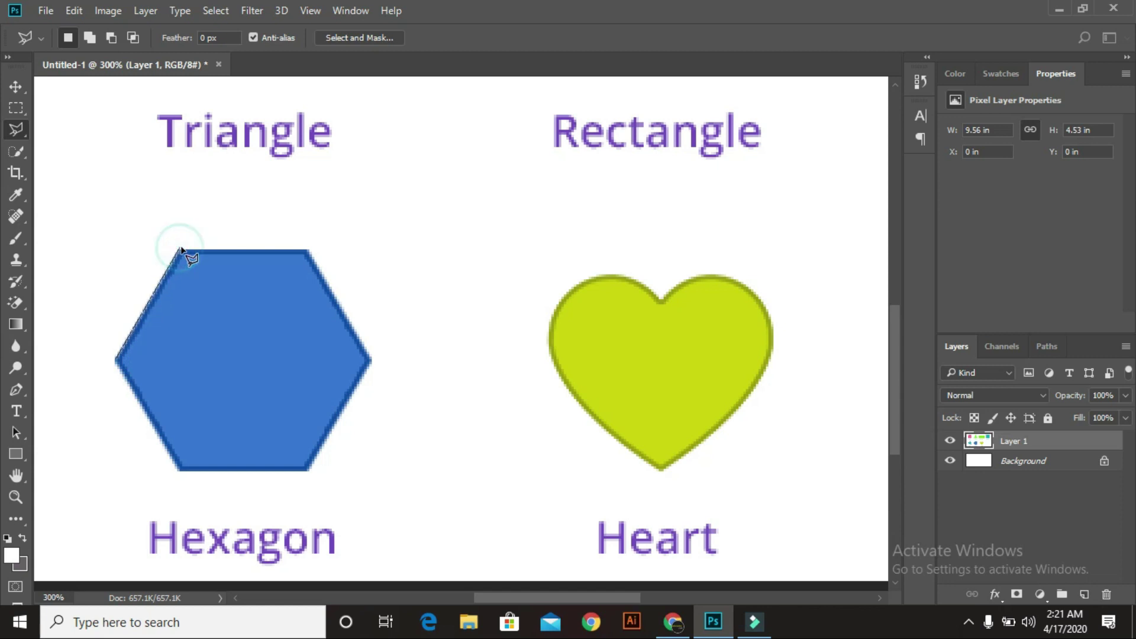
left_click(307, 249)
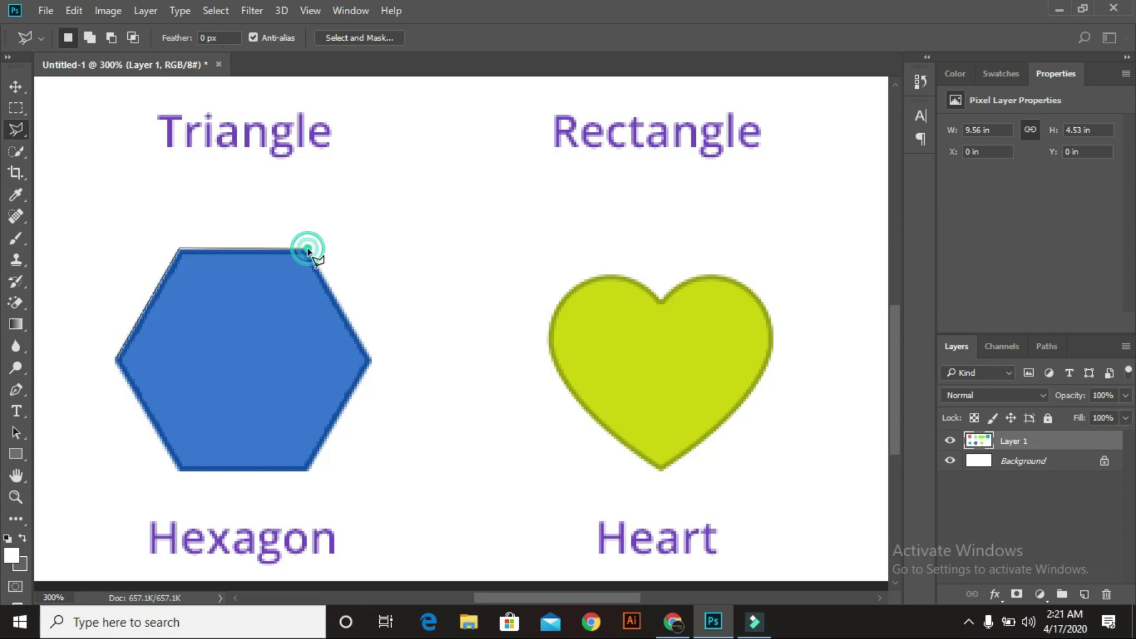
left_click(370, 360)
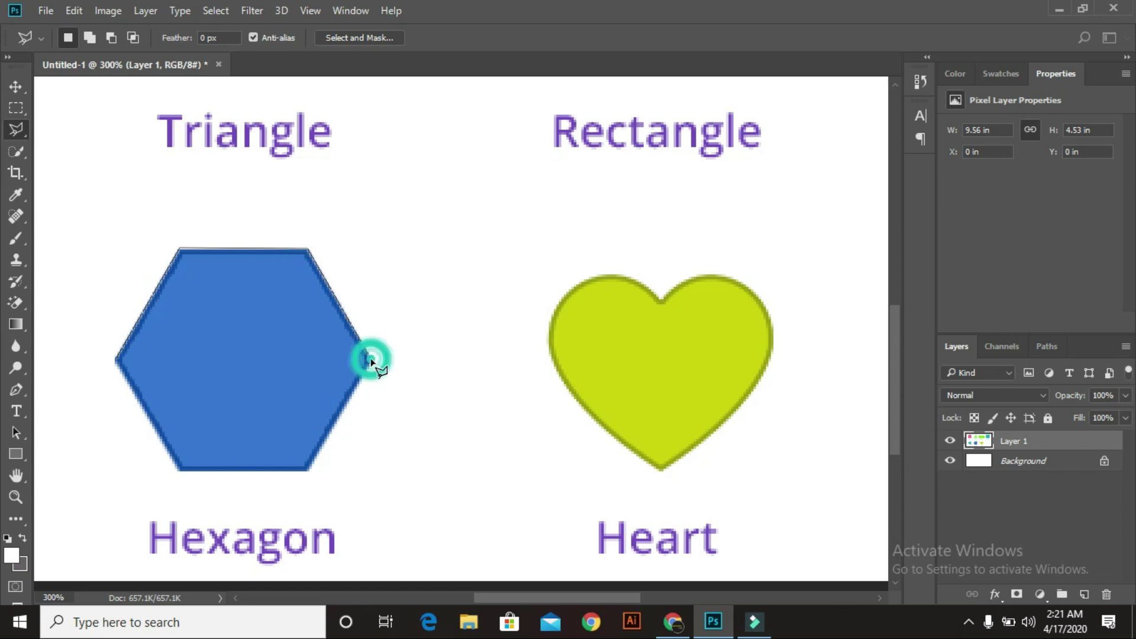
left_click(308, 471)
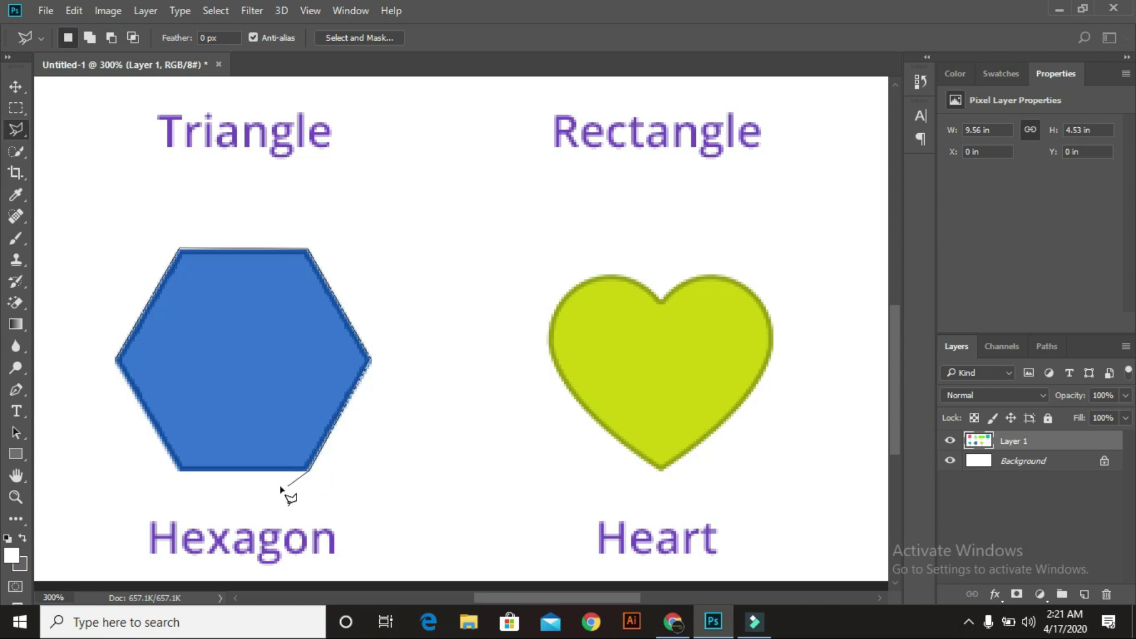
left_click(178, 471)
left_click(115, 359)
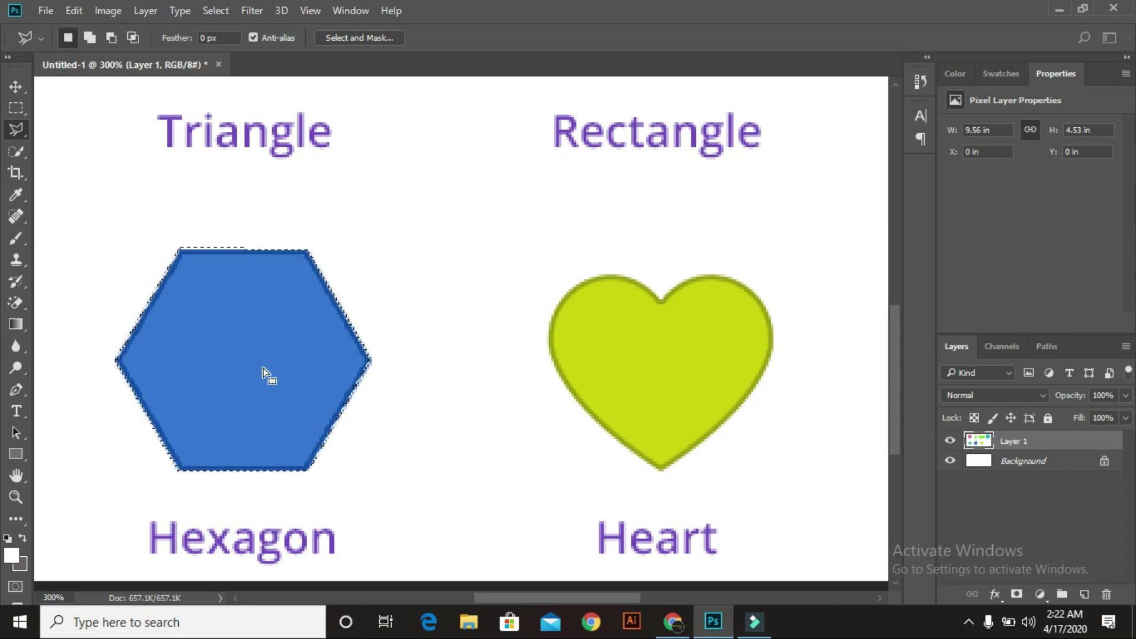
Fill the selected hexagon with the custom orange-red fe3f04 in Normal mode at 100% opacity.
key("shift+F5")
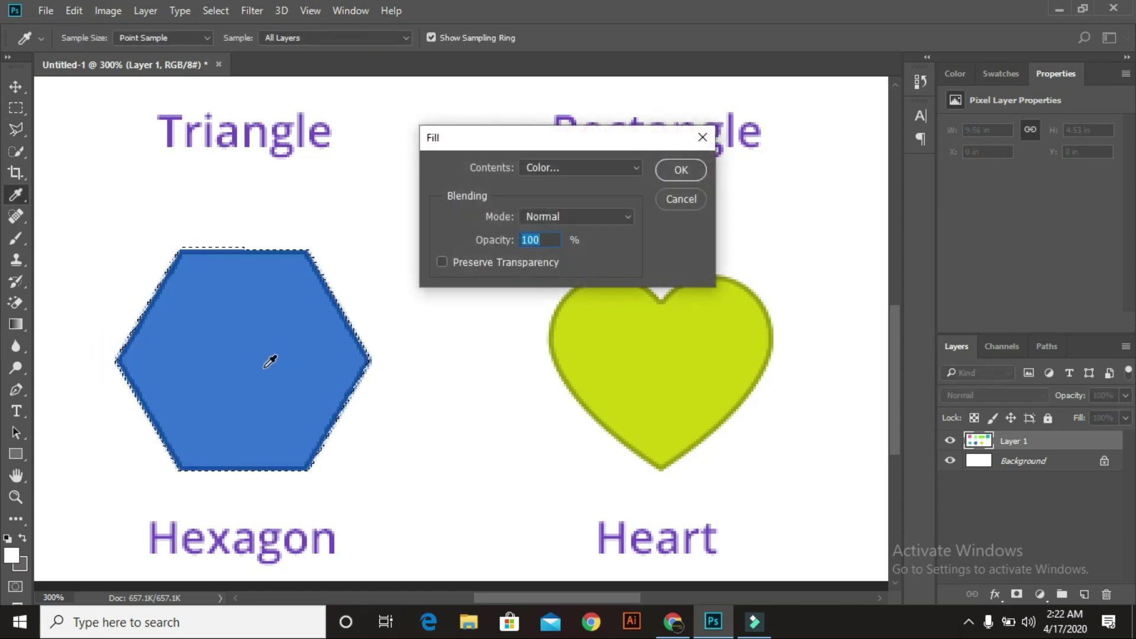
left_click(576, 165)
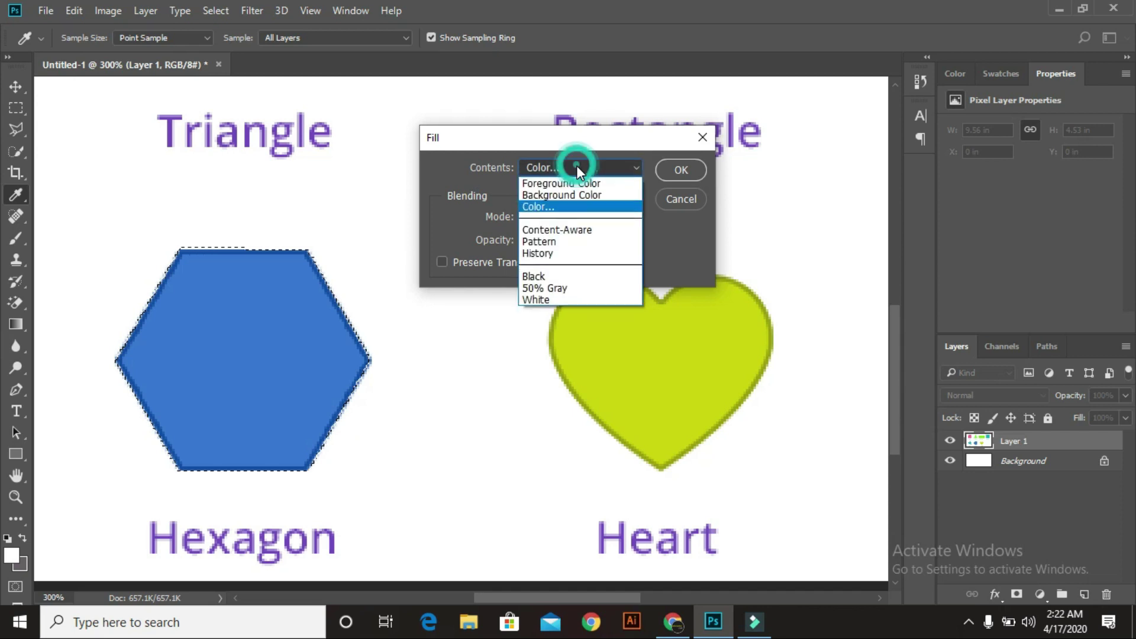
left_click(569, 207)
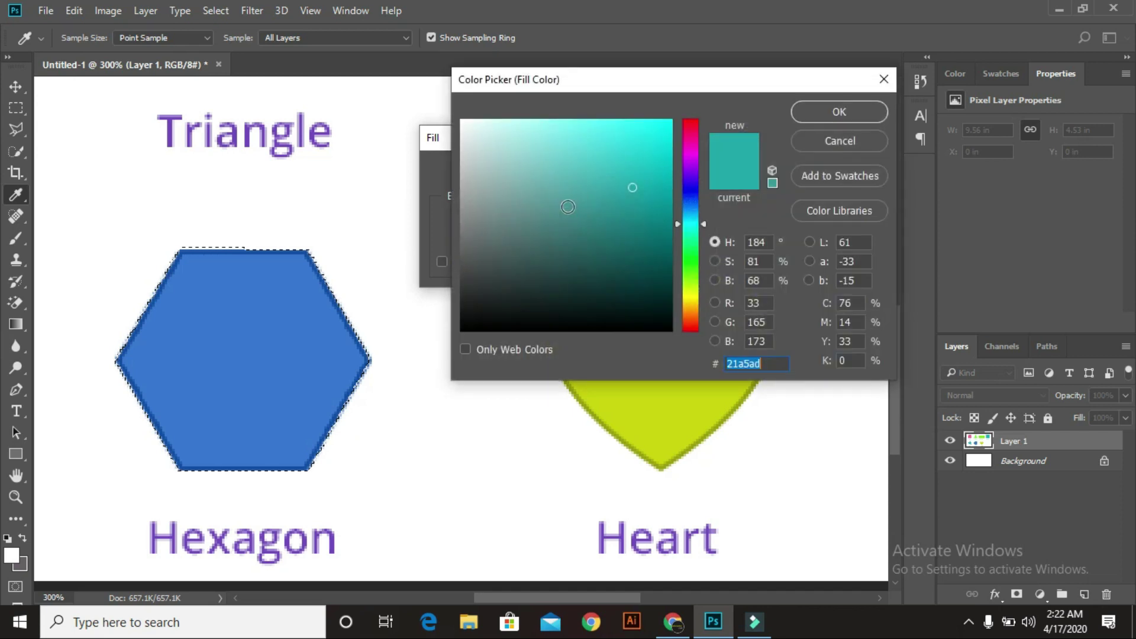
left_click(686, 324)
left_click_drag(625, 169, 710, 131)
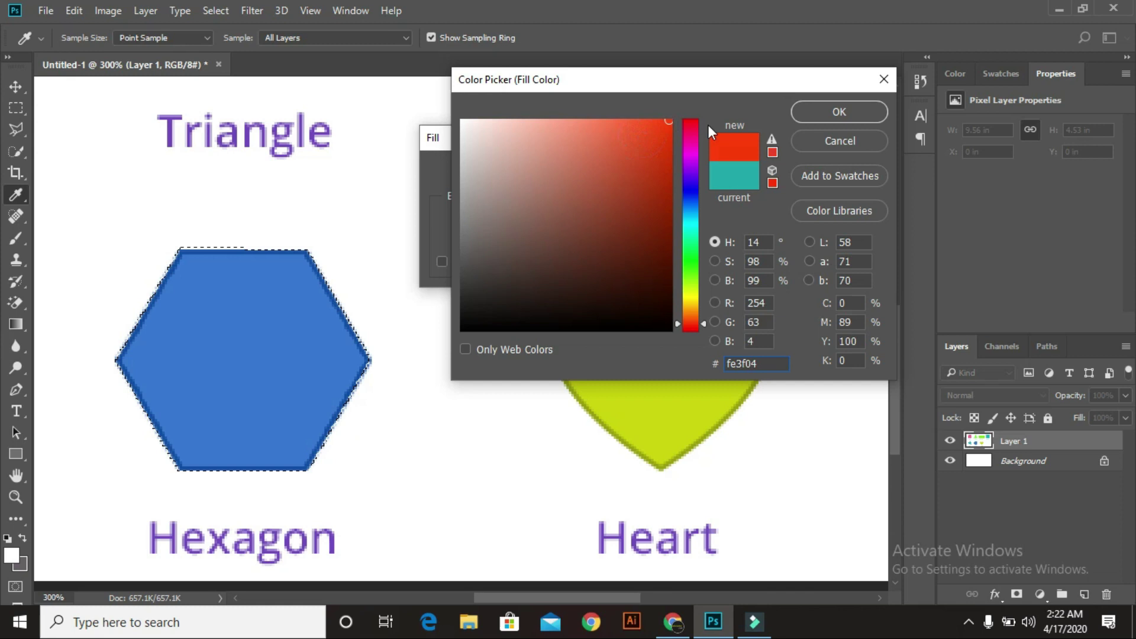
left_click(839, 111)
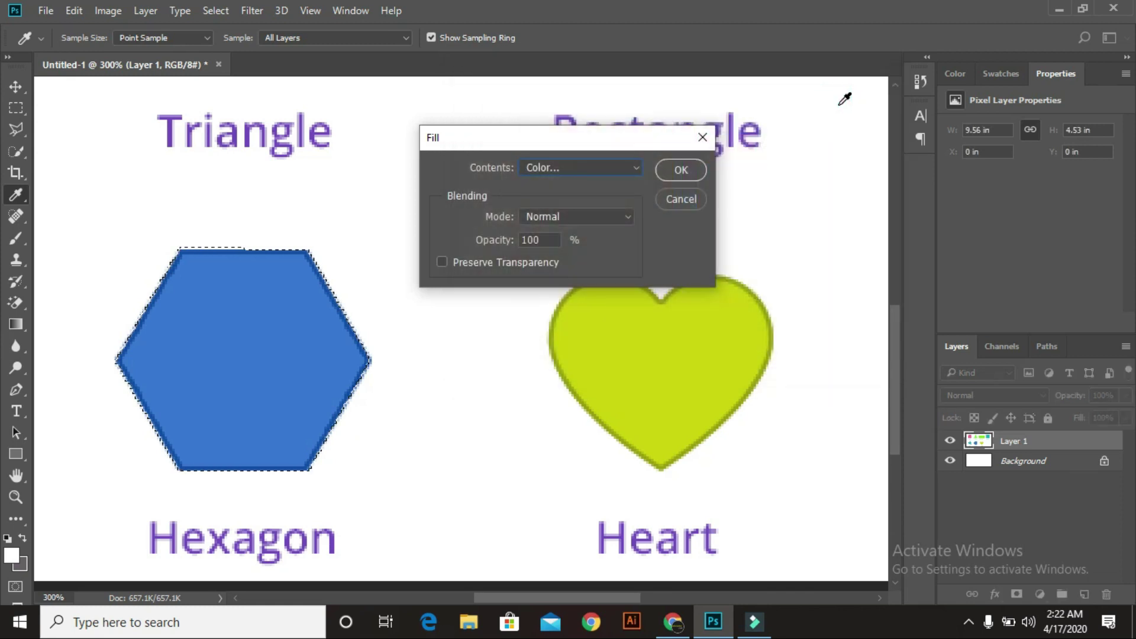
left_click(680, 170)
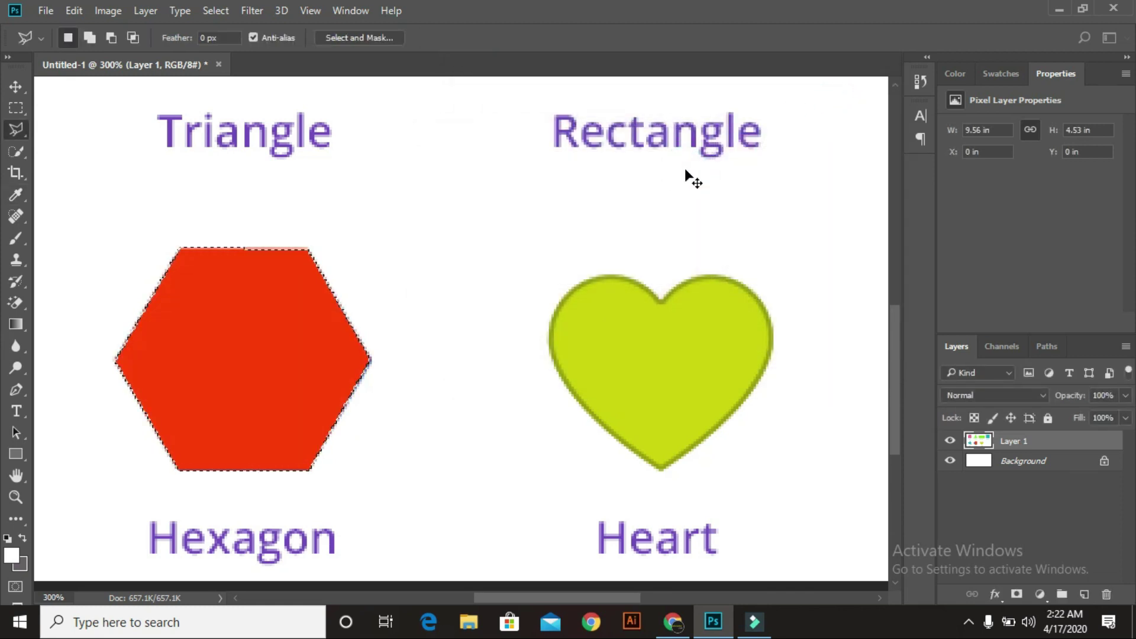
Switch to the Magnetic Lasso Tool and clear the selection around the hexagon.
key("ctrl+minus")
key("ctrl+minus")
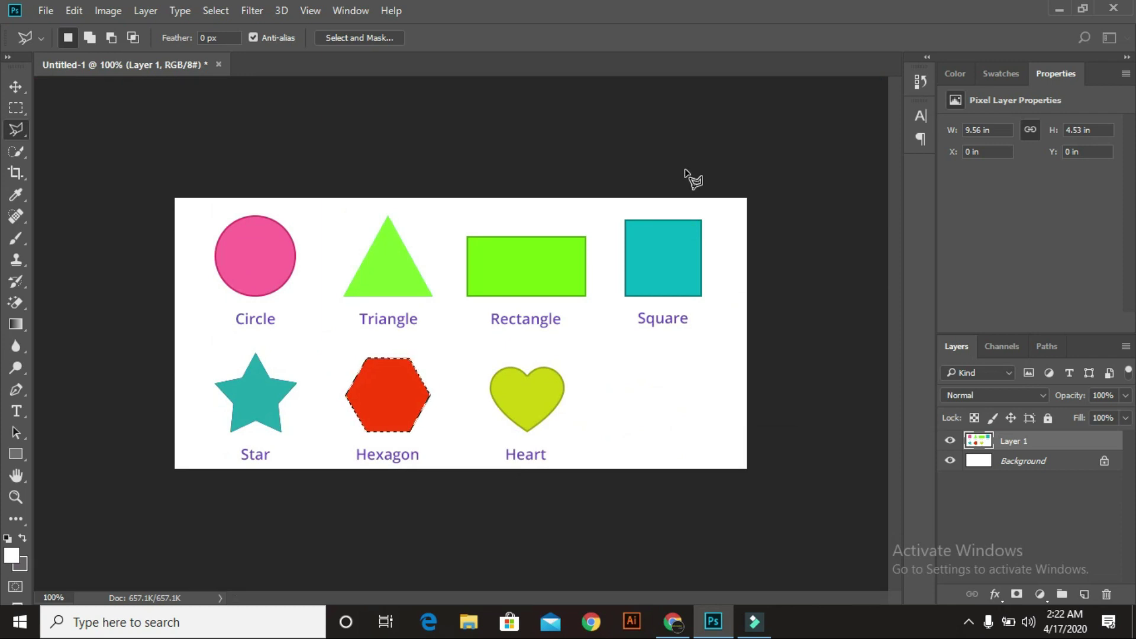
right_click(19, 132)
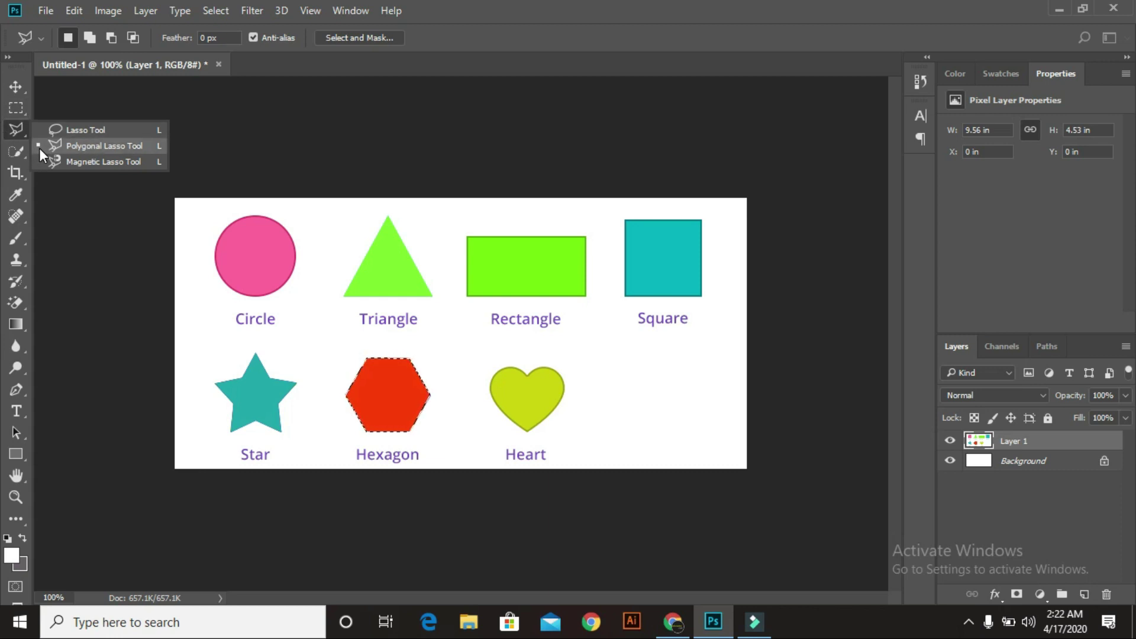
left_click(90, 162)
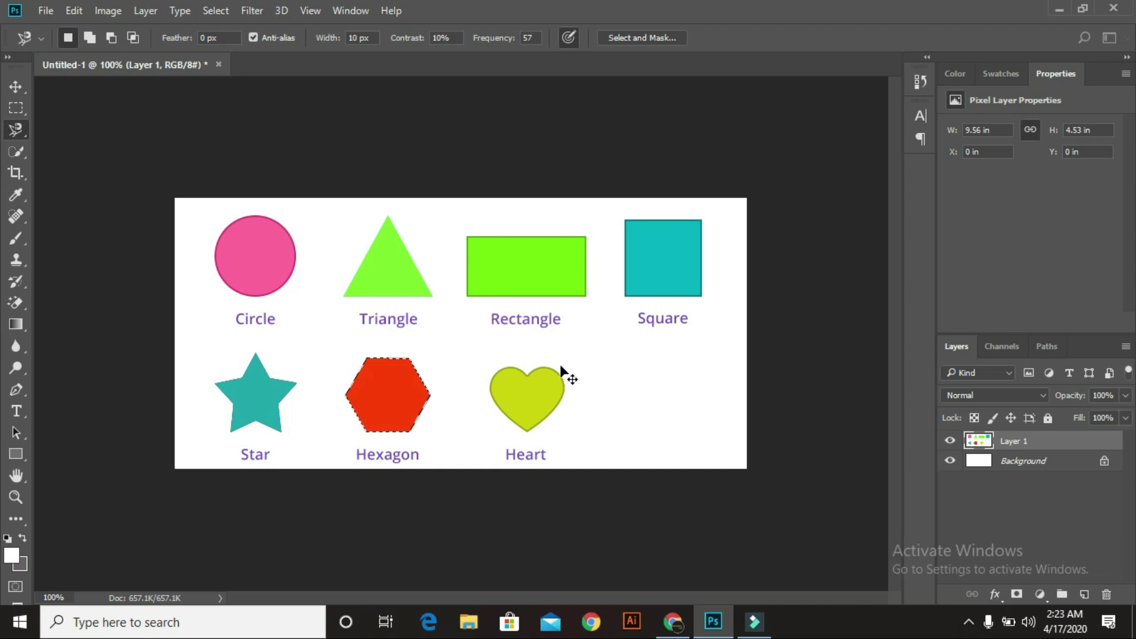
key("ctrl+plus")
key("ctrl+plus")
scroll(562, 370, "down", 2)
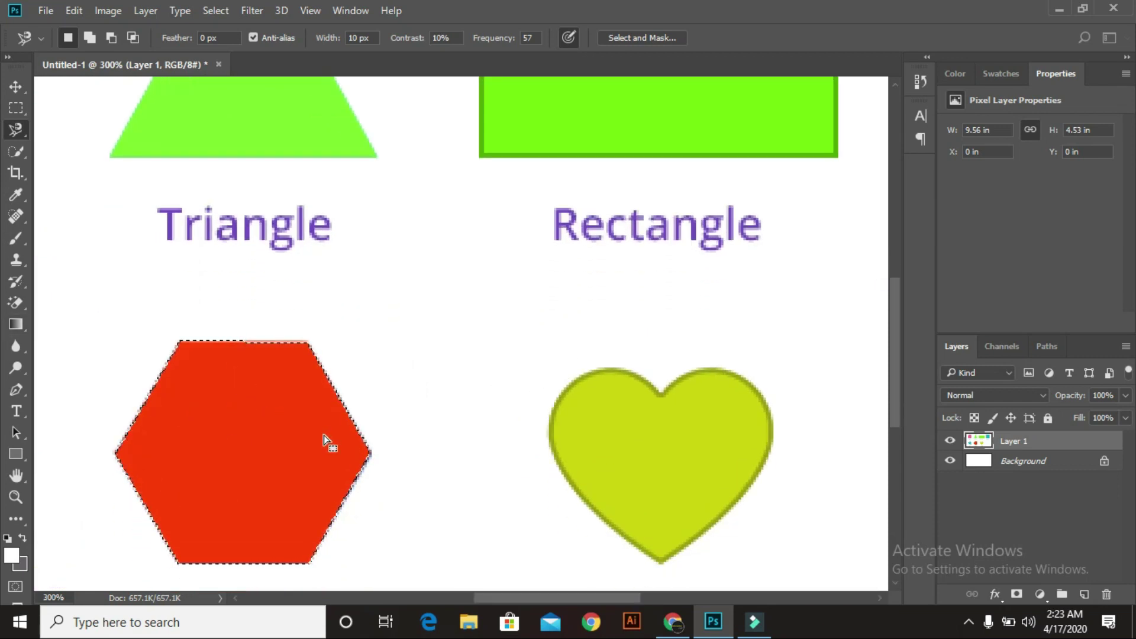
key("ctrl+d")
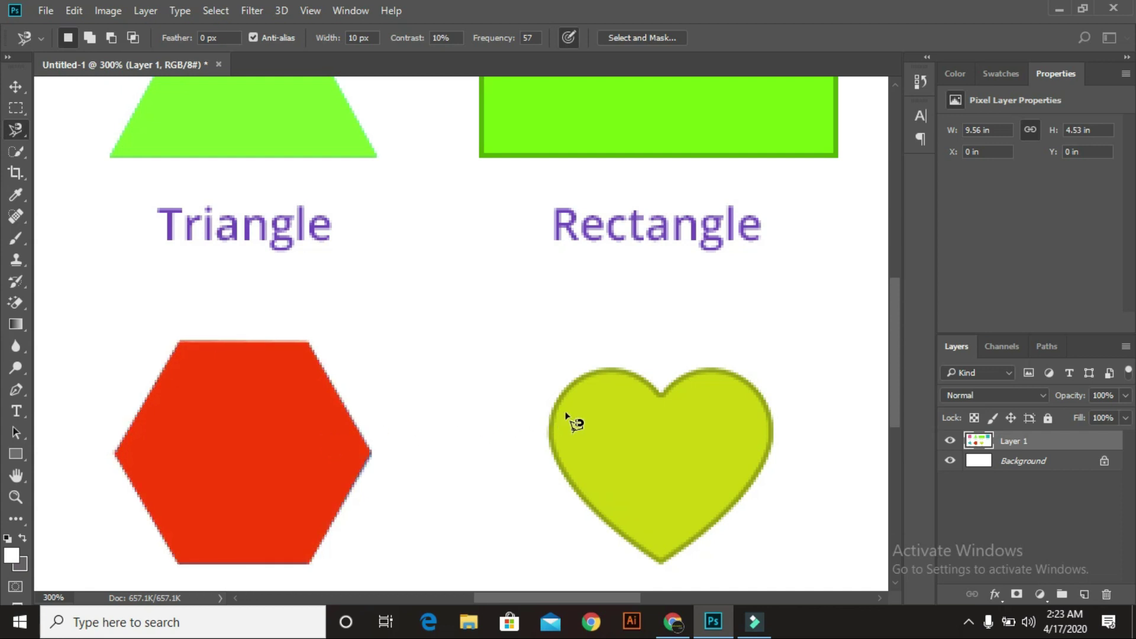
left_click(661, 393)
key("ctrl+BackSpace")
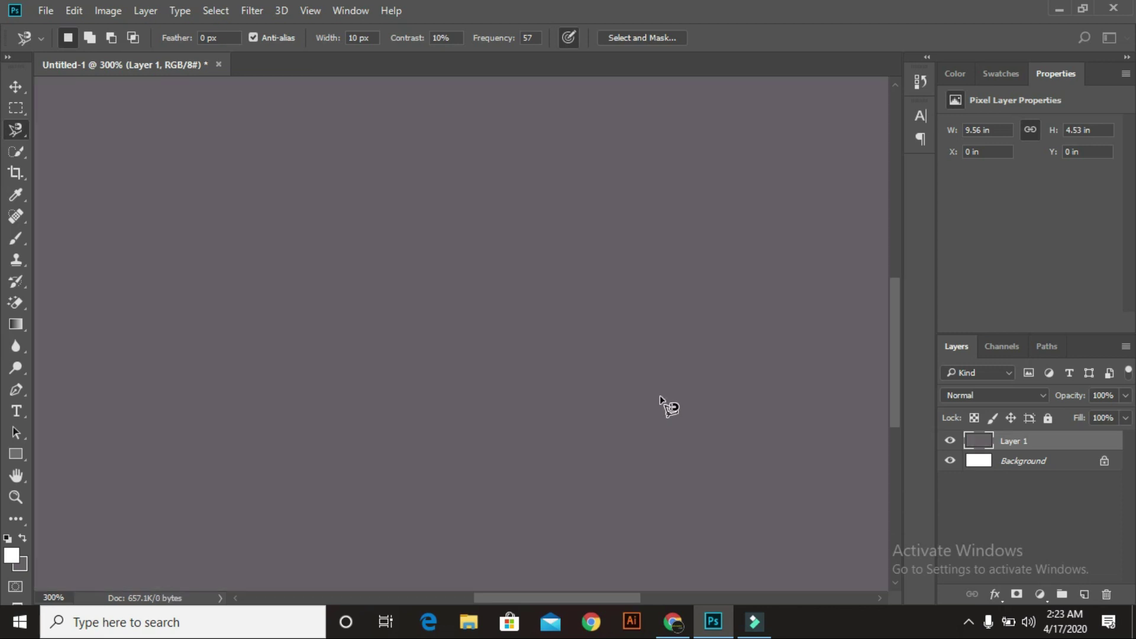
key("ctrl+z")
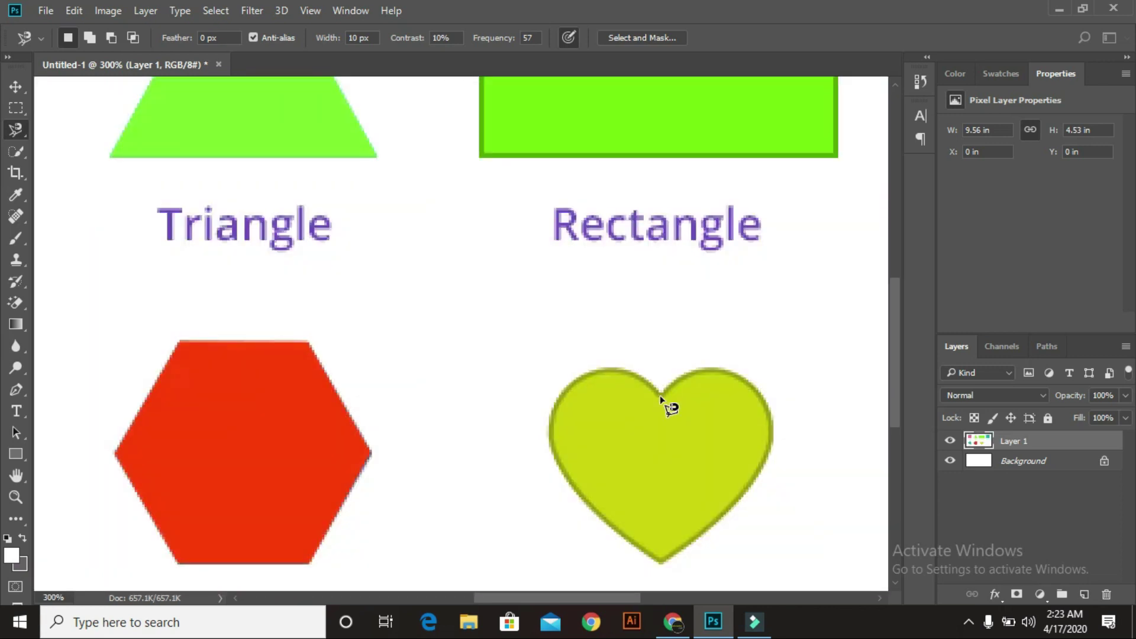
Select the heart with the Magnetic Lasso Tool by tracing its outline and closing the path at the notch between the lobes.
key("ctrl+plus")
key("ctrl+plus")
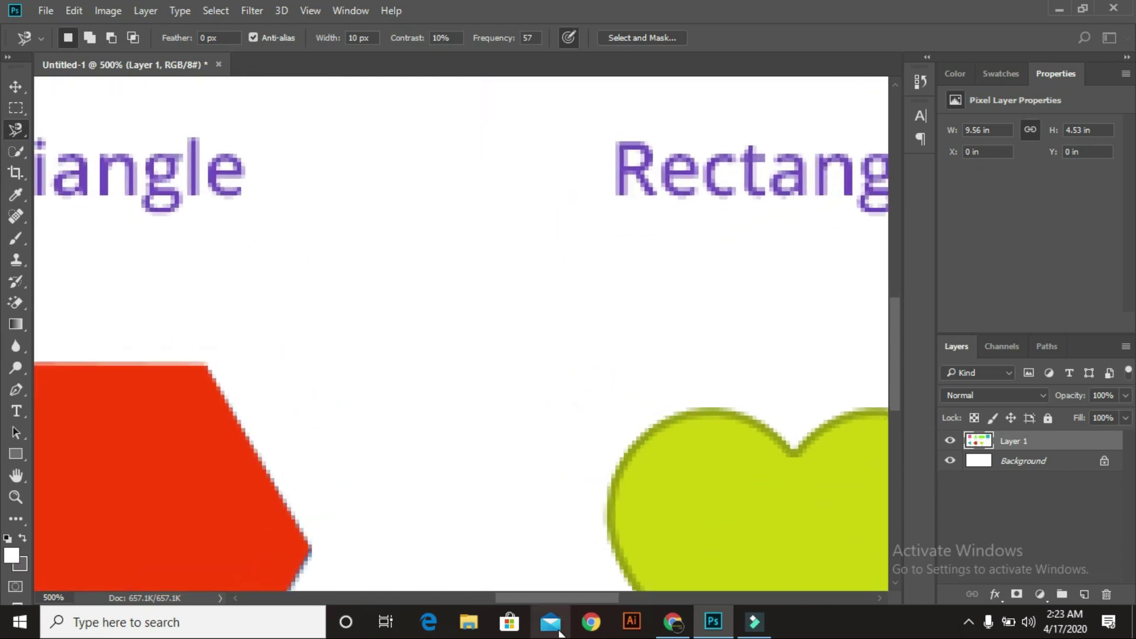
left_click_drag(577, 598, 634, 507)
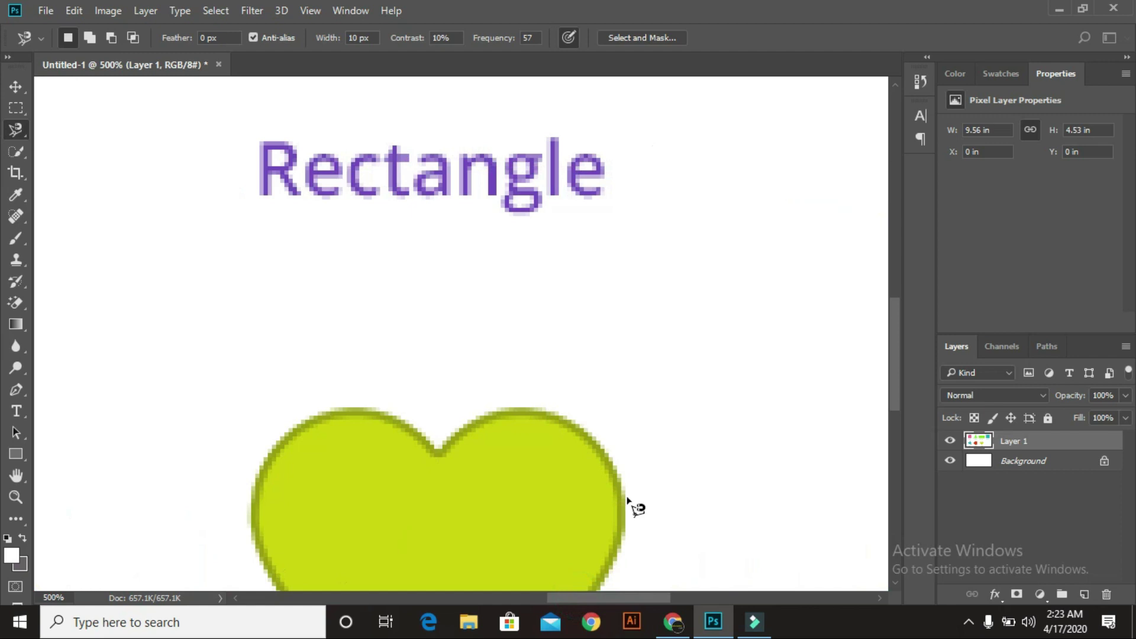
scroll(652, 467, "down", 3)
scroll(652, 463, "down", 1)
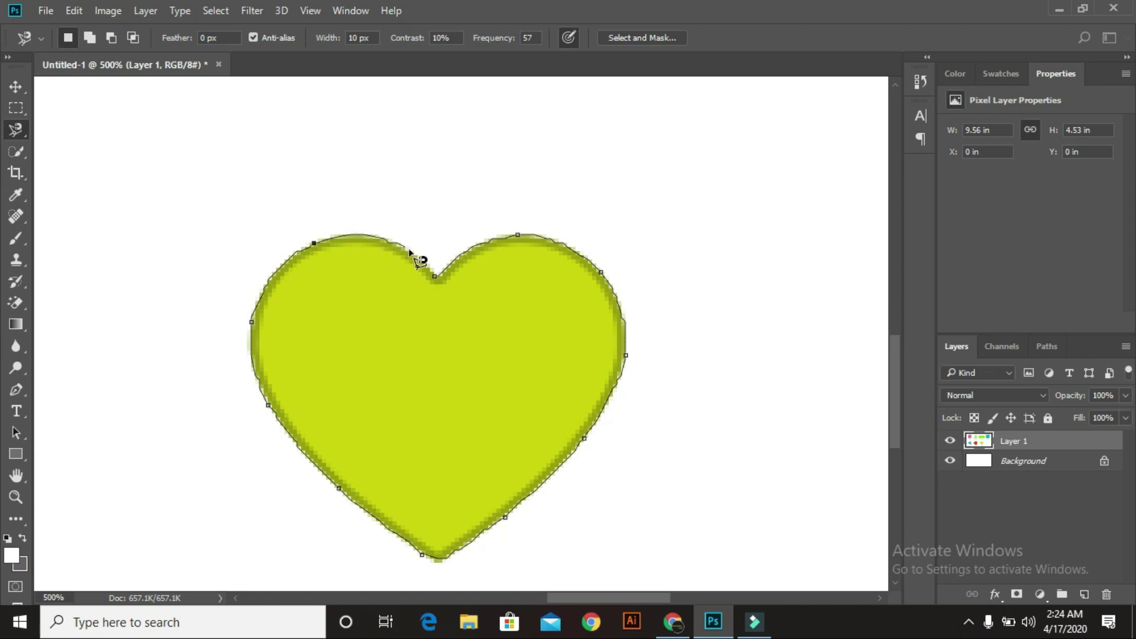
left_click(435, 277)
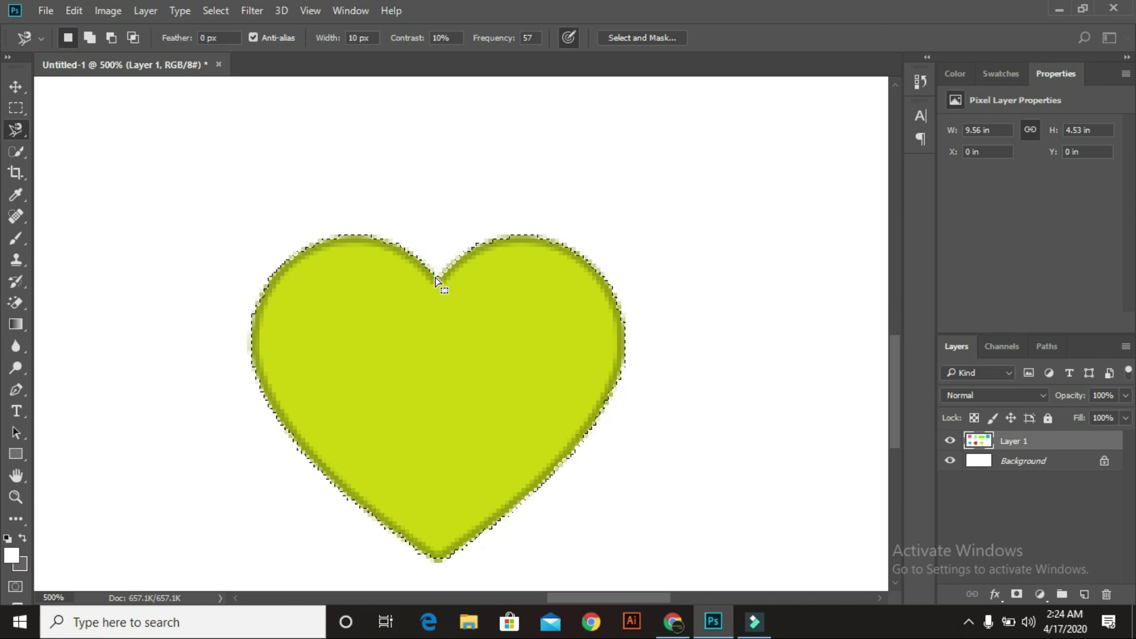
Fill the selected heart with the custom magenta f520e8 in Normal mode at 100% opacity.
right_click(456, 420)
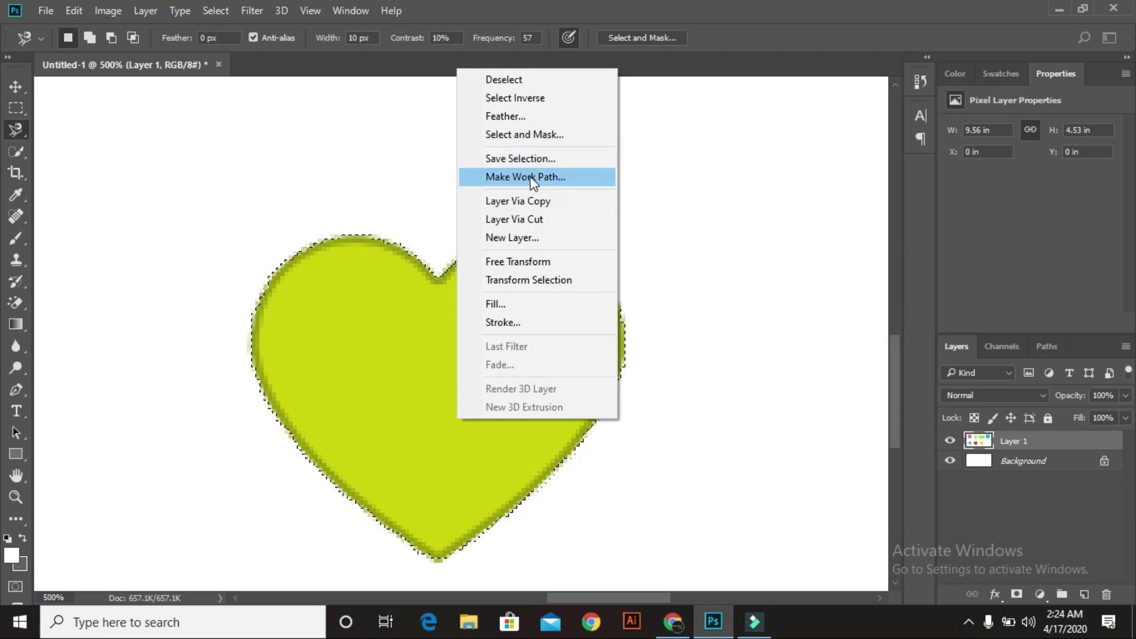
left_click(514, 306)
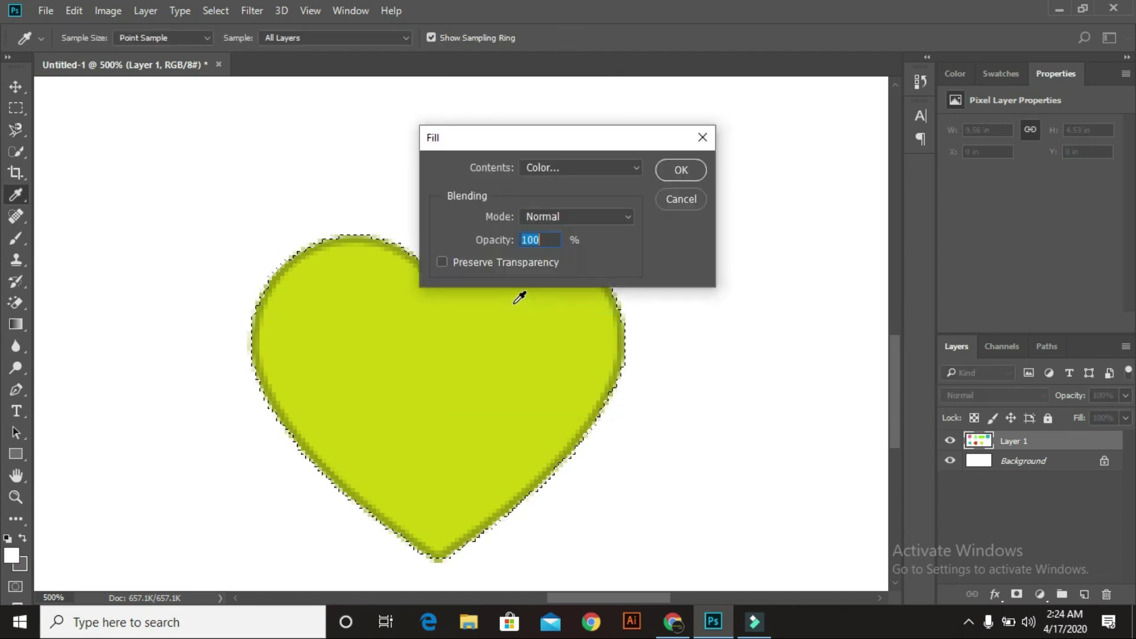
left_click(616, 168)
left_click(599, 207)
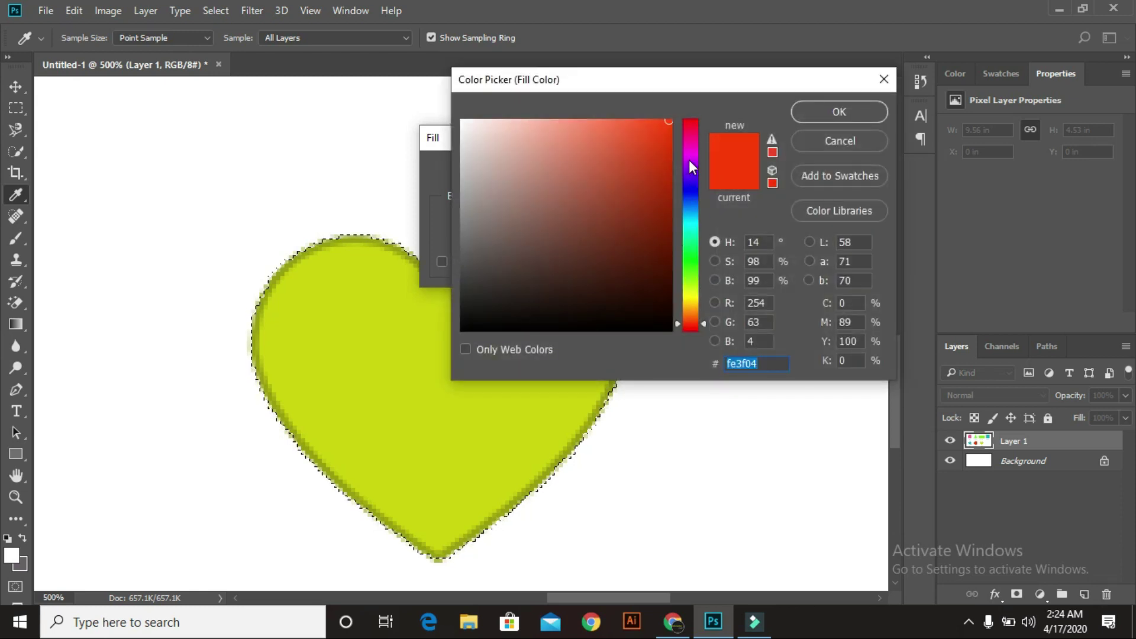
left_click(689, 152)
left_click(644, 127)
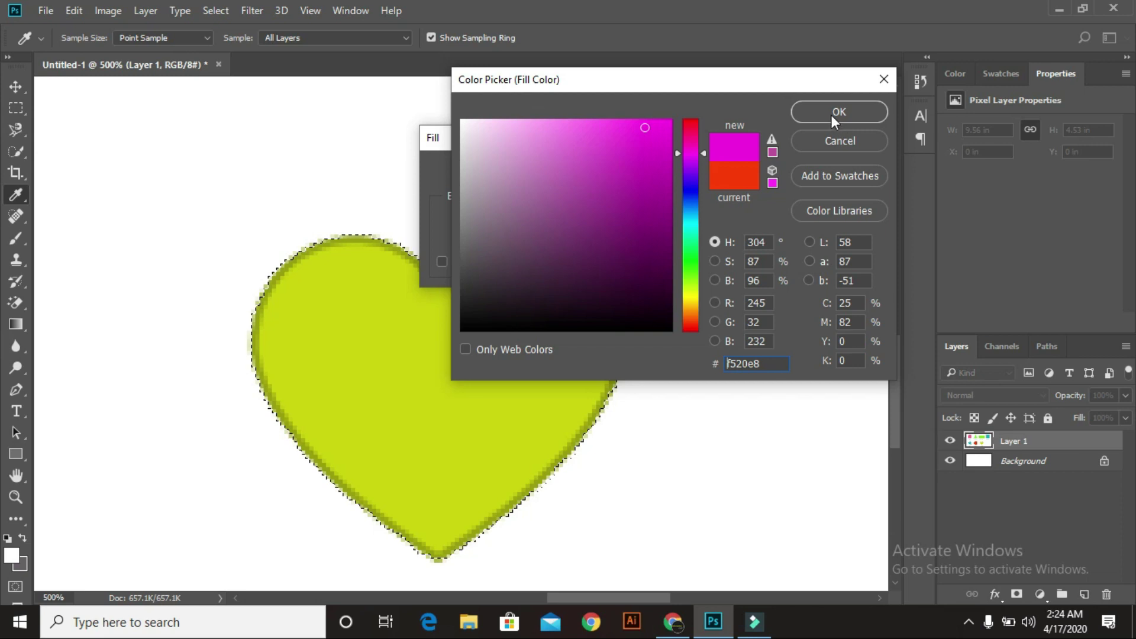
left_click(830, 115)
left_click(678, 170)
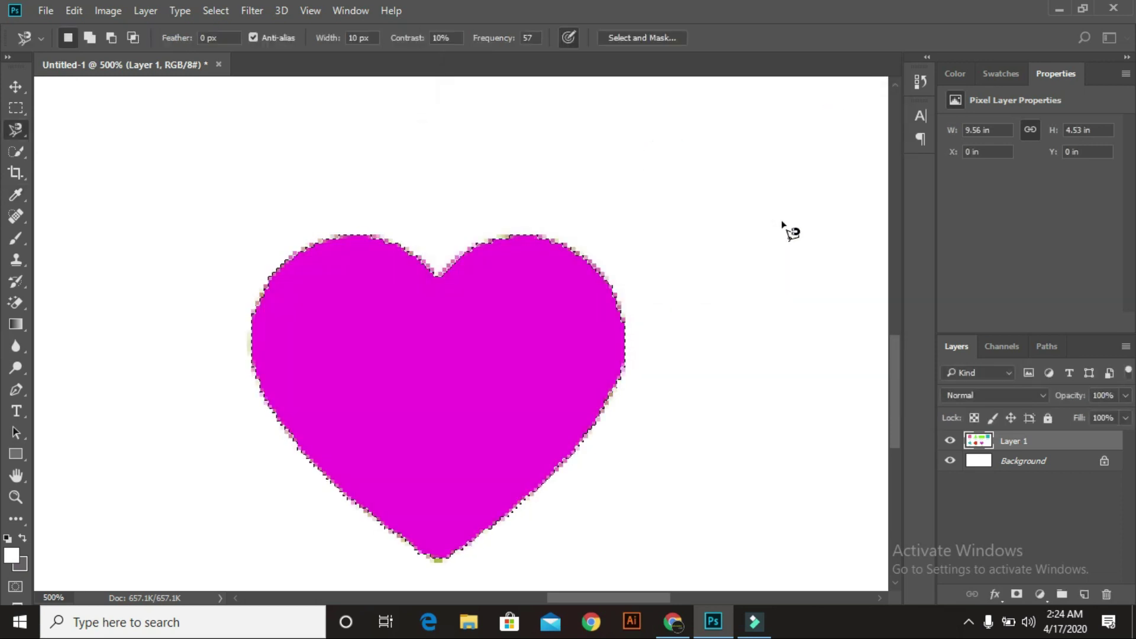
Select the pink circle with the Elliptical Marquee Tool, drawing the selection outward from the circle's centre.
key("ctrl+1")
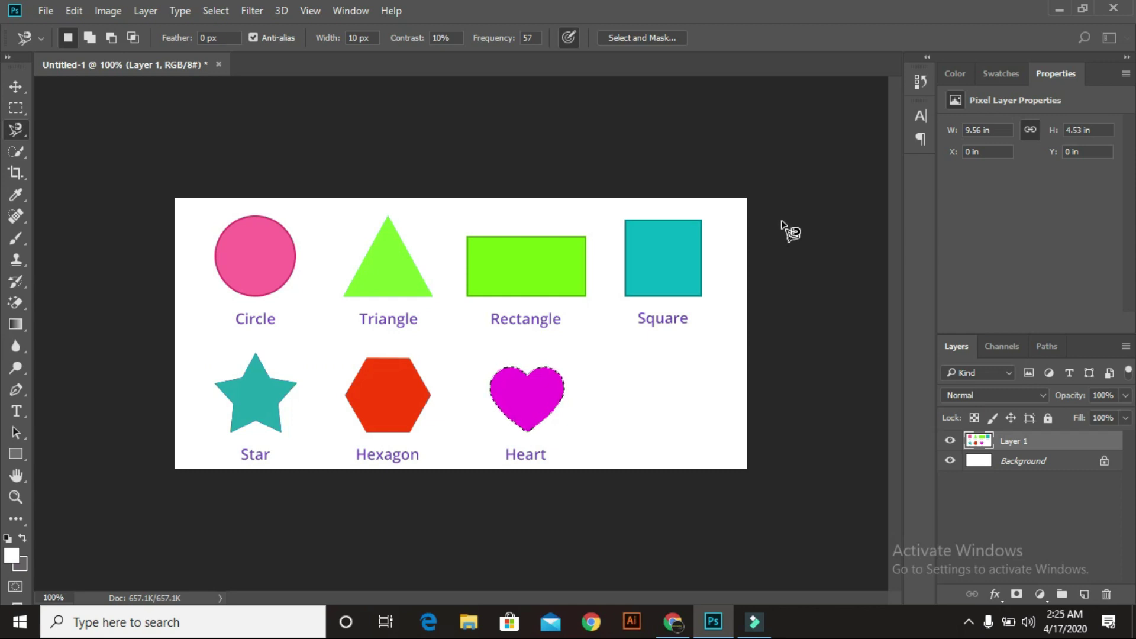
key("ctrl+plus")
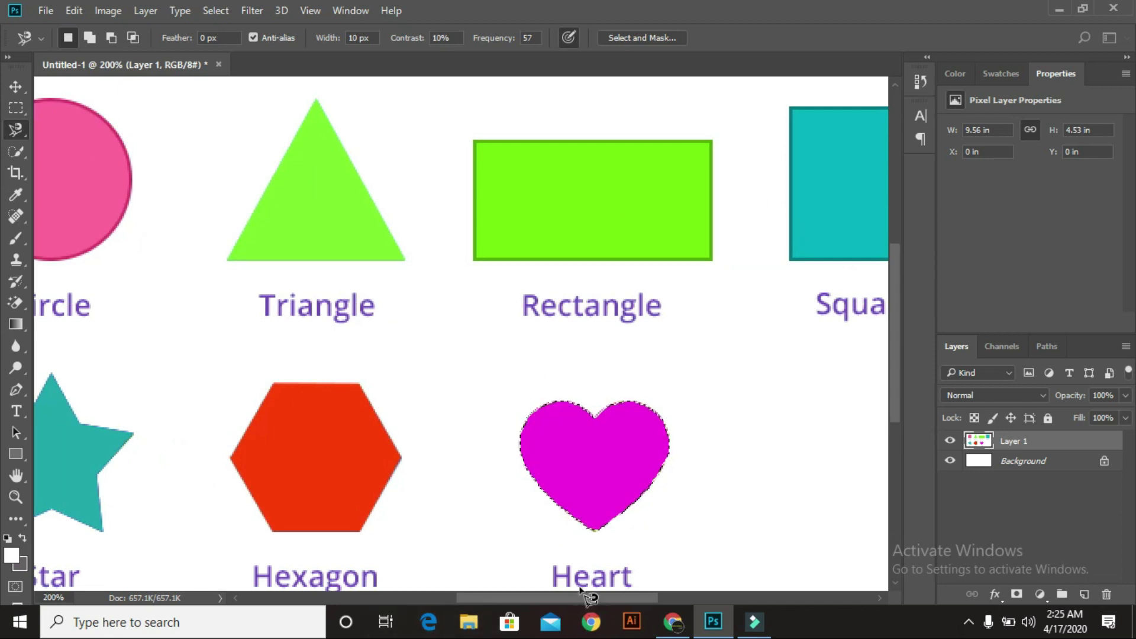
left_click_drag(579, 594, 513, 587)
scroll(540, 461, "left", 5)
scroll(332, 458, "up", 2)
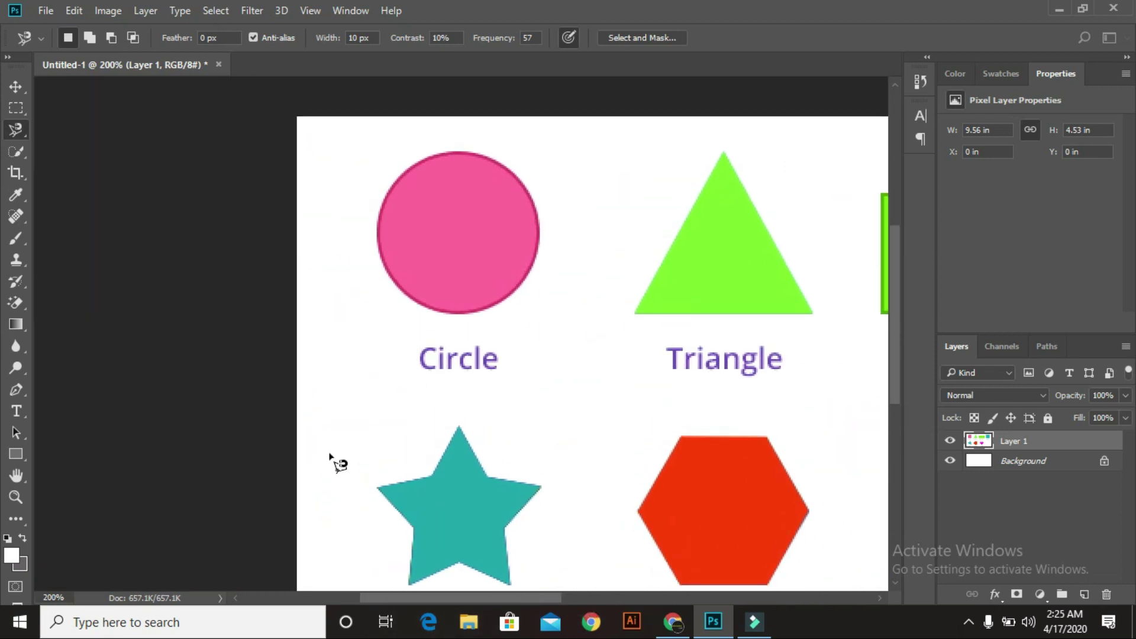
right_click(17, 115)
left_click(87, 127)
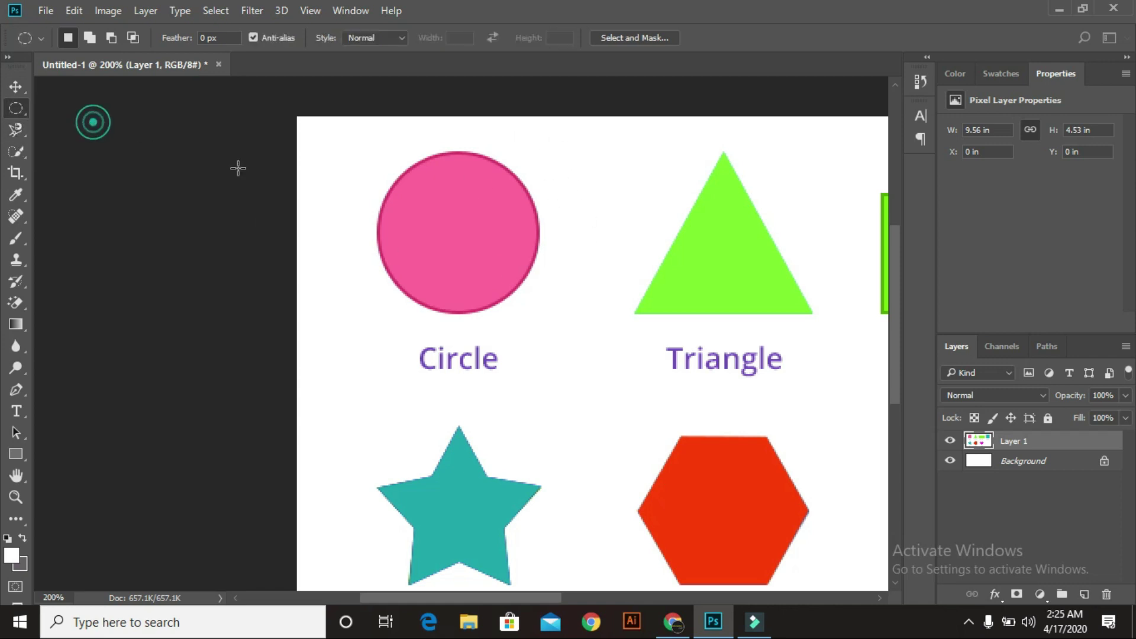
left_click(457, 230)
left_click_drag(459, 225, 537, 116)
Fill the selected circle with the custom turquoise 5fdfd4 in Normal mode at 100% opacity.
right_click(457, 229)
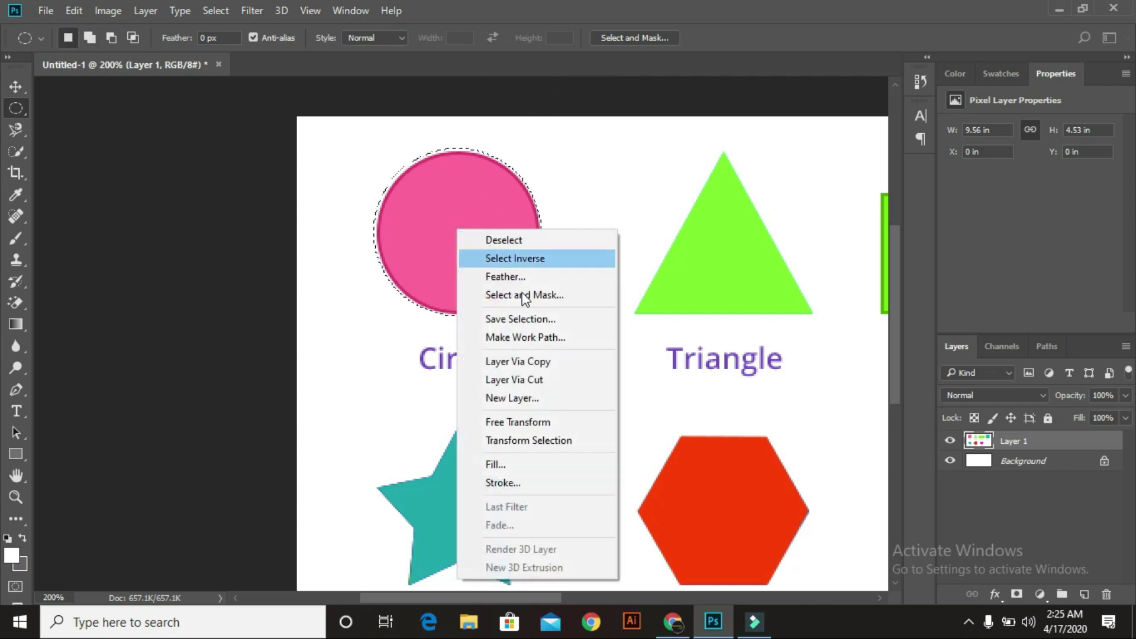
left_click(510, 464)
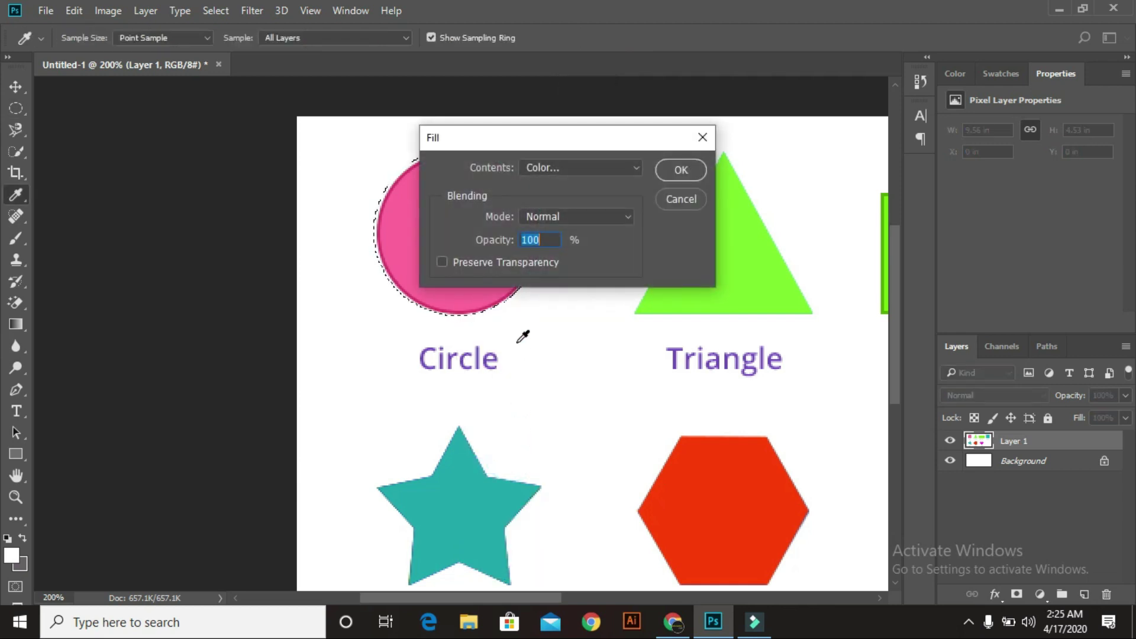
left_click(585, 169)
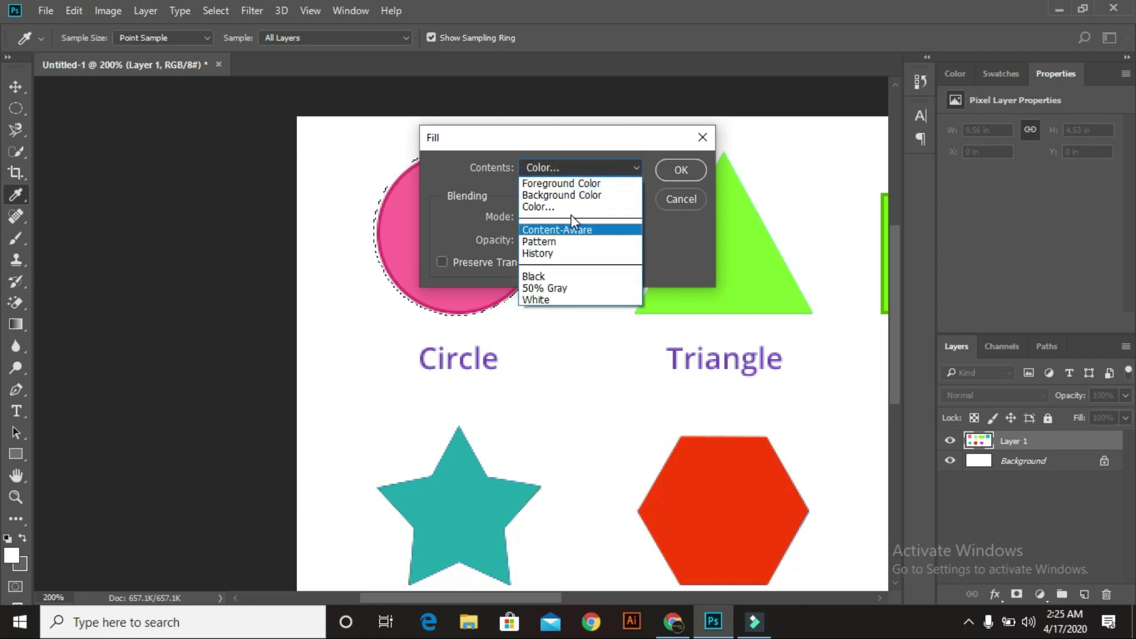
left_click(571, 207)
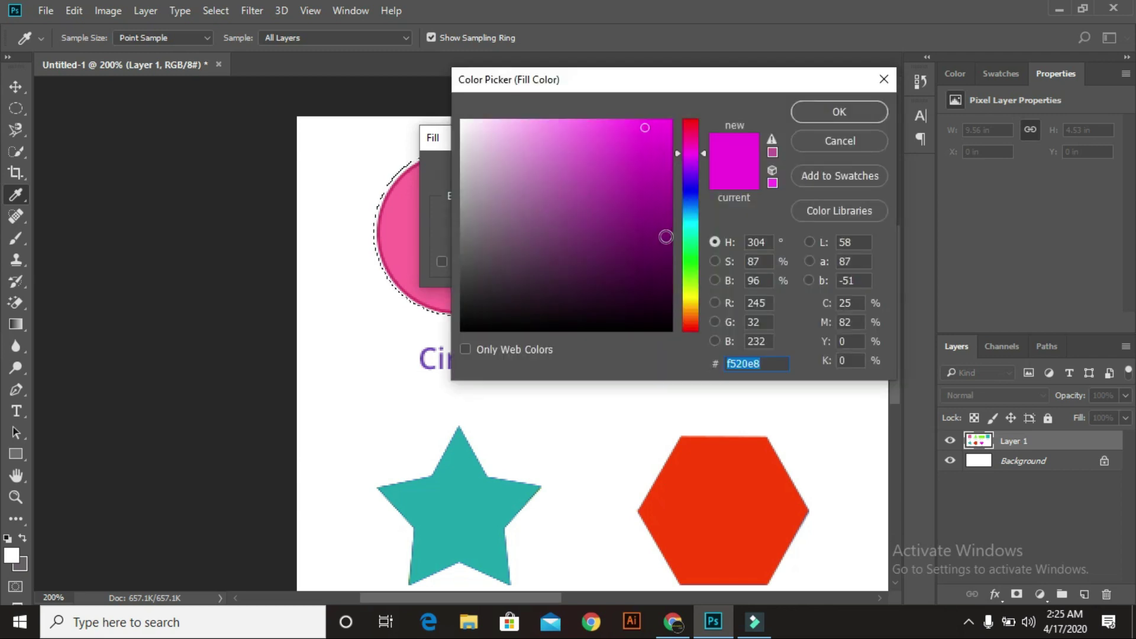
left_click(687, 229)
left_click(599, 188)
left_click(588, 146)
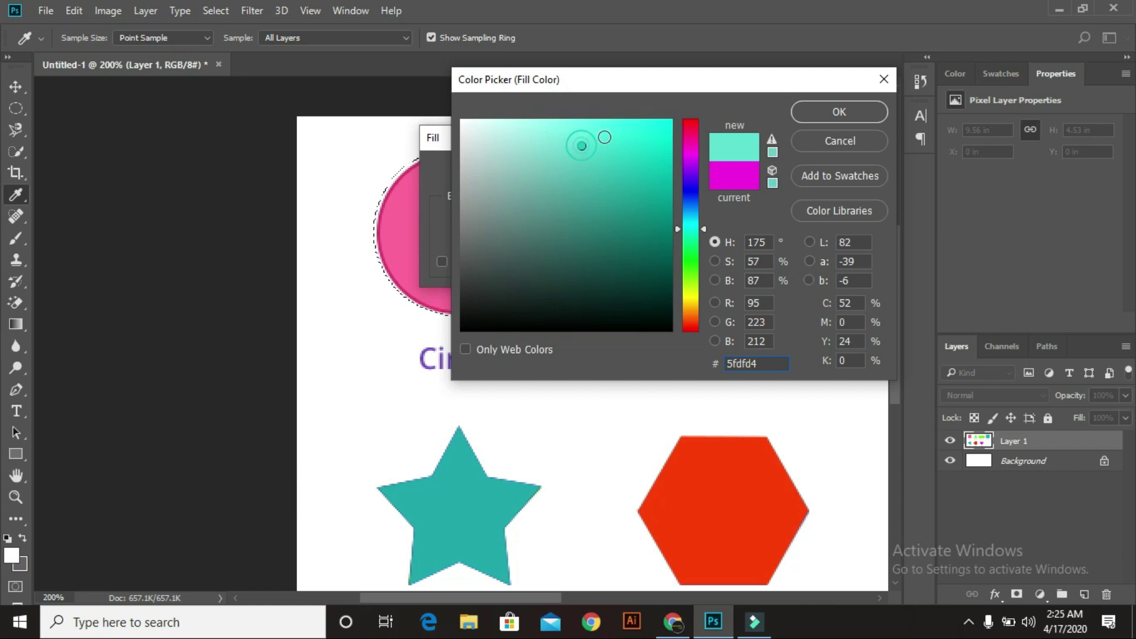
left_click(814, 105)
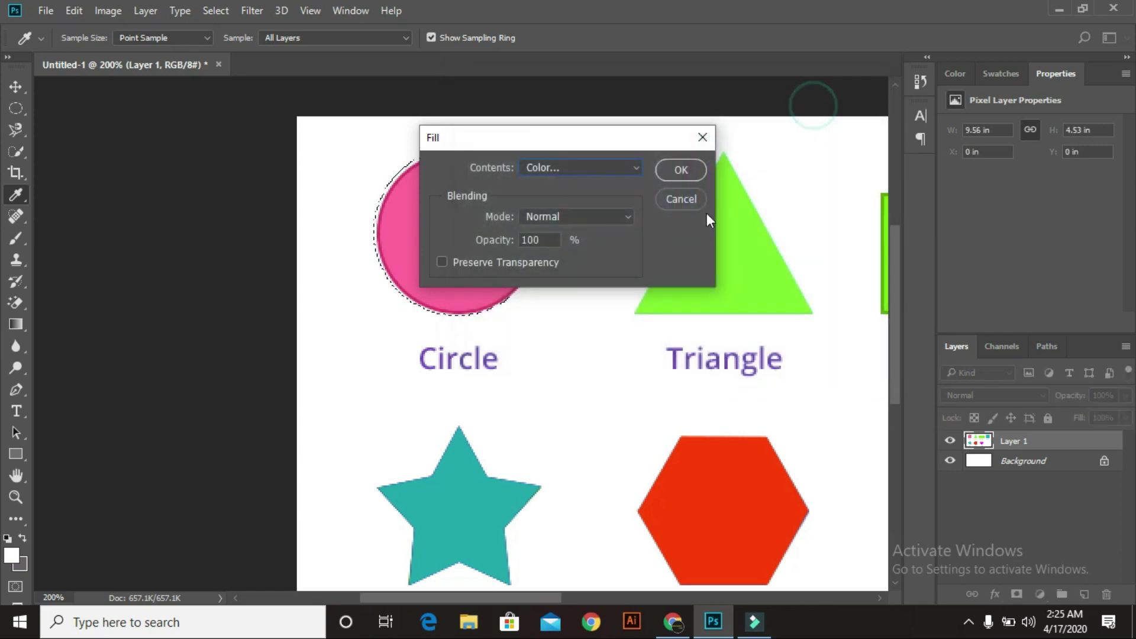
left_click(681, 172)
key("ctrl+minus")
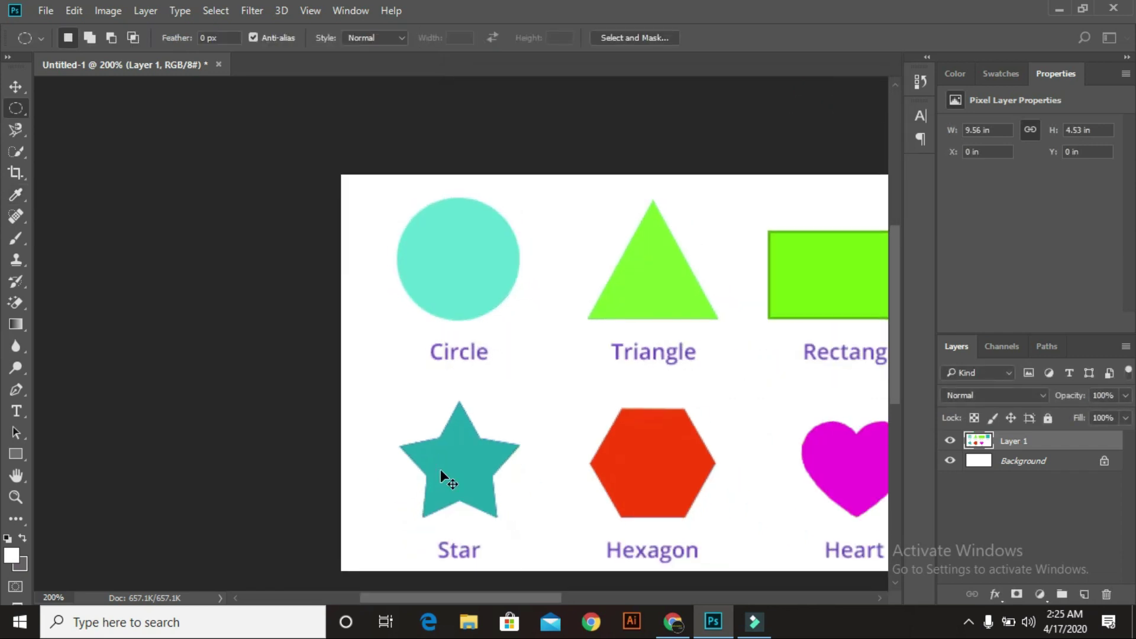
key("ctrl+minus")
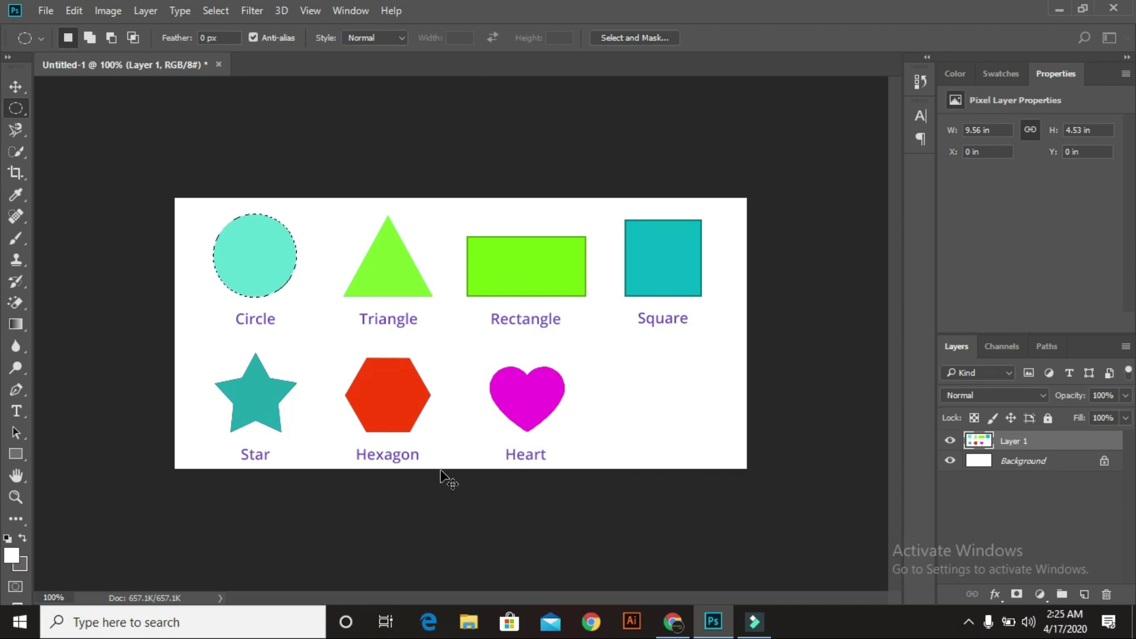
Clear the circle's selection and select the teal square from corner to corner with the Rectangular Marquee Tool.
key("ctrl+d")
right_click(13, 112)
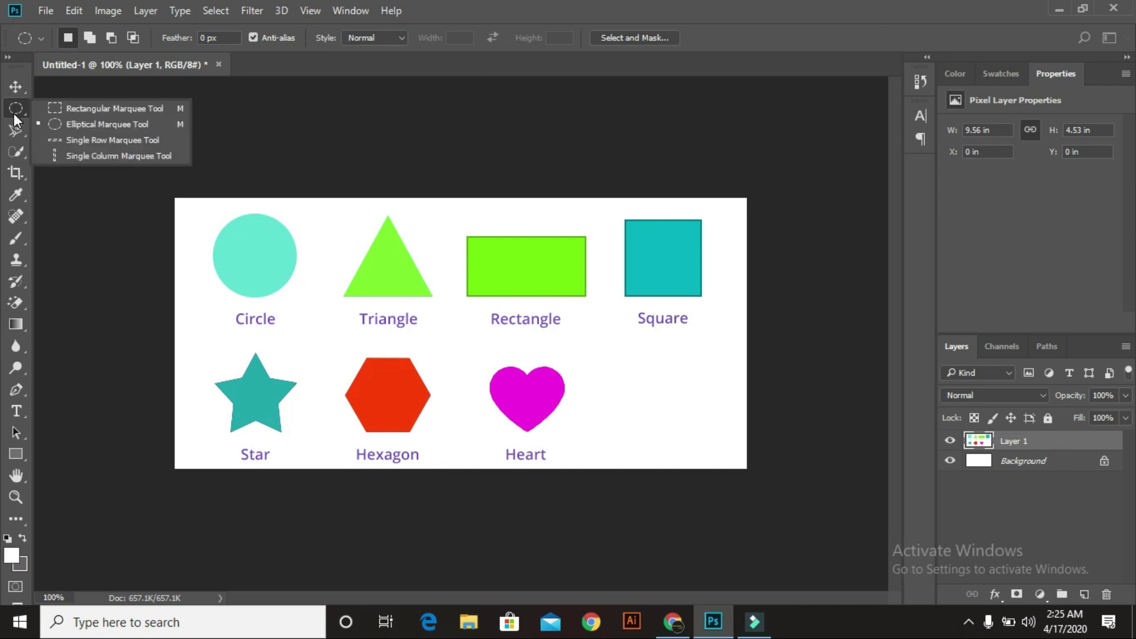
left_click(98, 111)
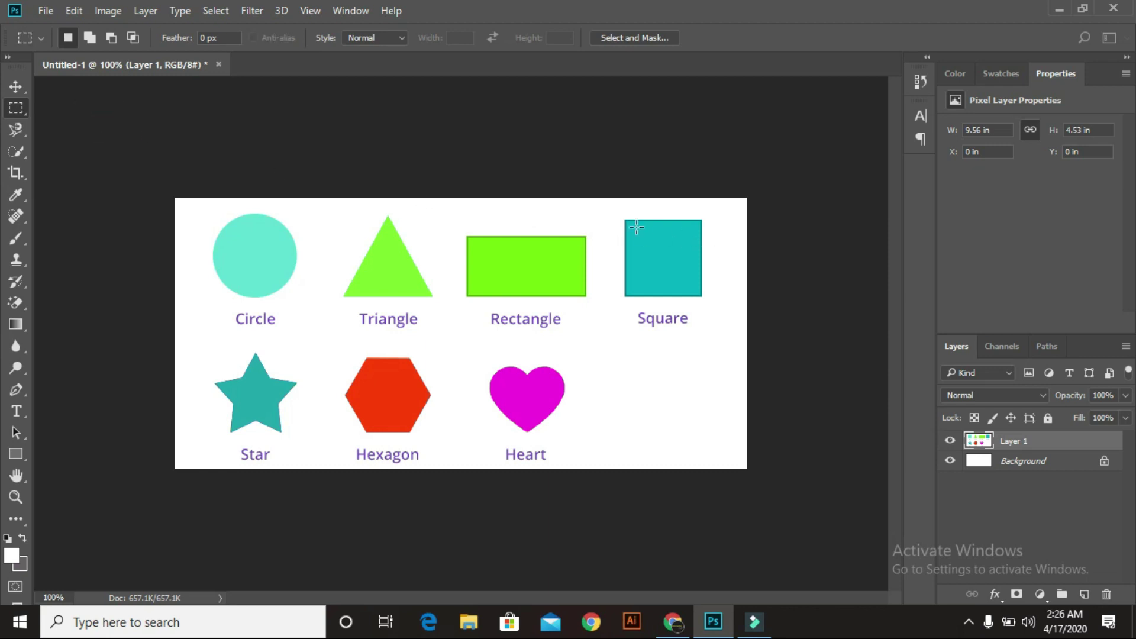
left_click_drag(626, 221, 643, 236)
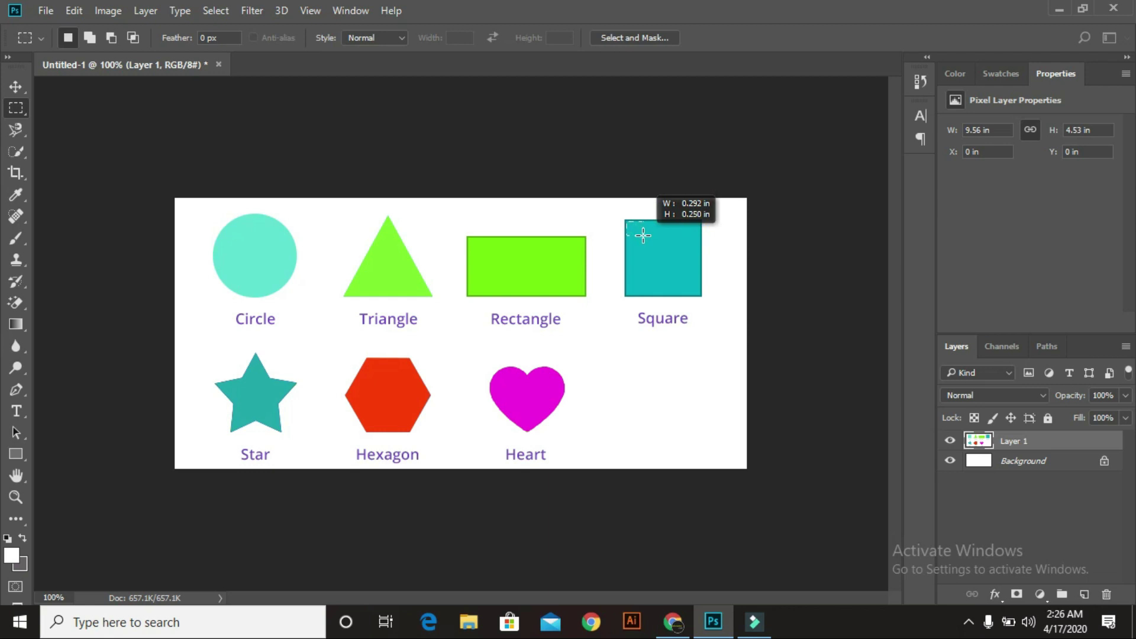
left_click_drag(643, 235, 717, 294)
Fill the selected square with the turquoise 5fdfd4 in Normal mode at 100% opacity.
key("shift+F5")
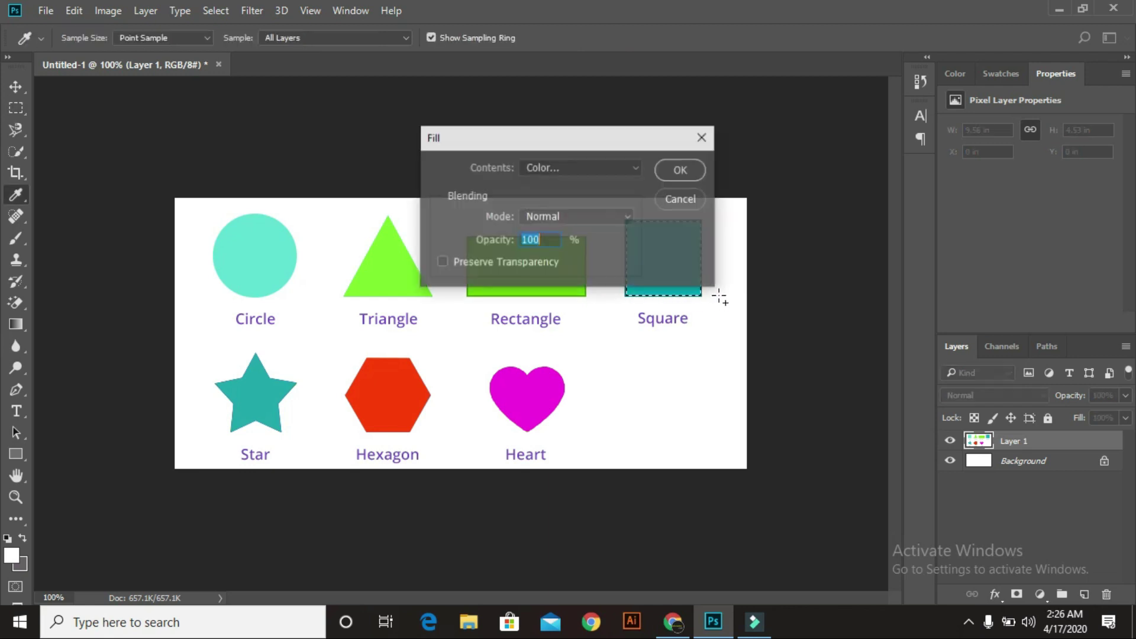
left_click(692, 166)
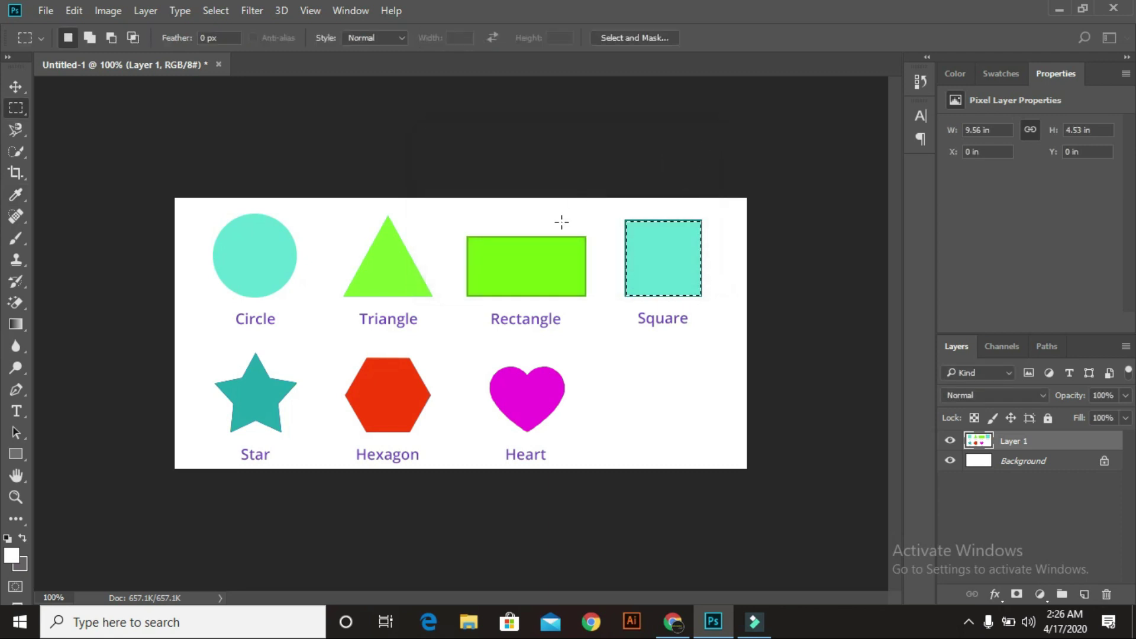
right_click(674, 261)
left_click(714, 486)
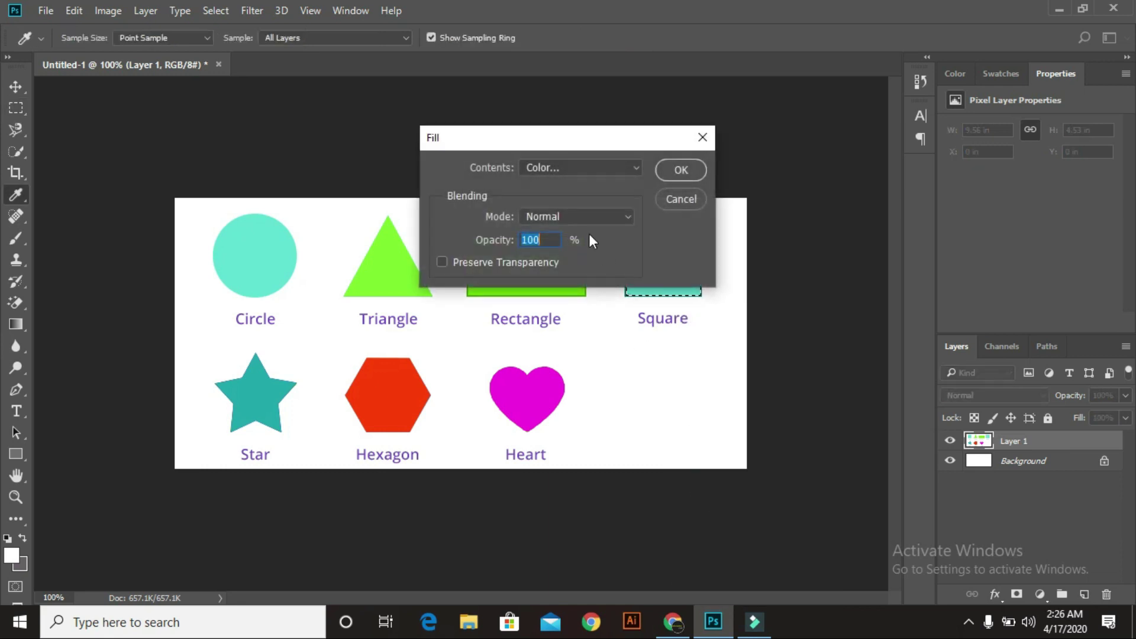
left_click(668, 171)
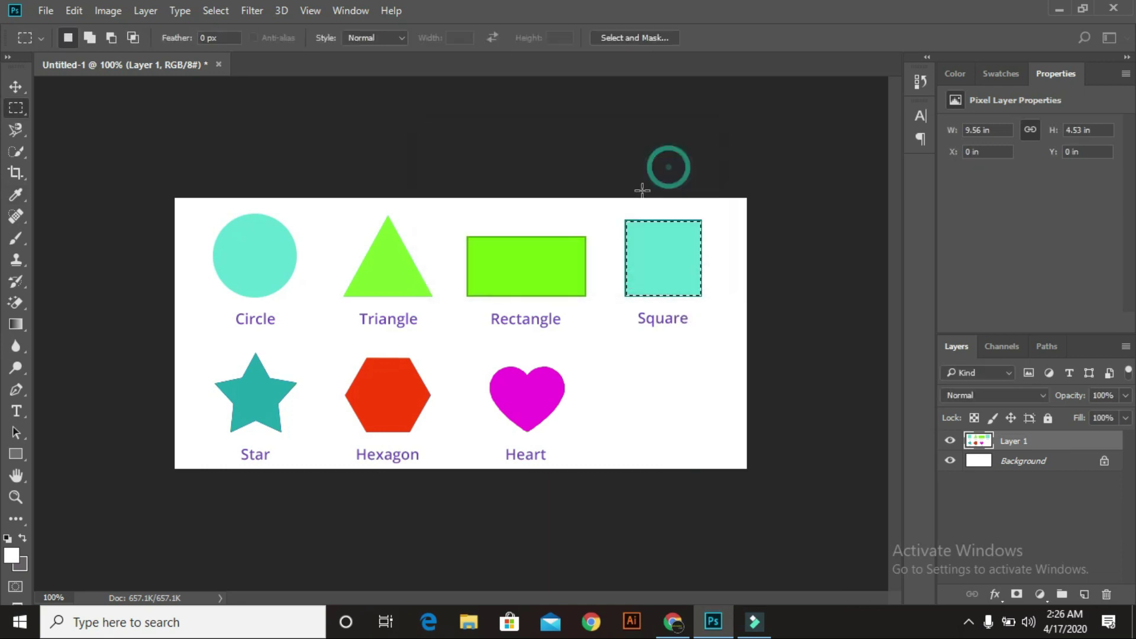
Fill the selected square with the custom black 000000 in Normal mode at 100% opacity.
right_click(658, 244)
left_click(721, 476)
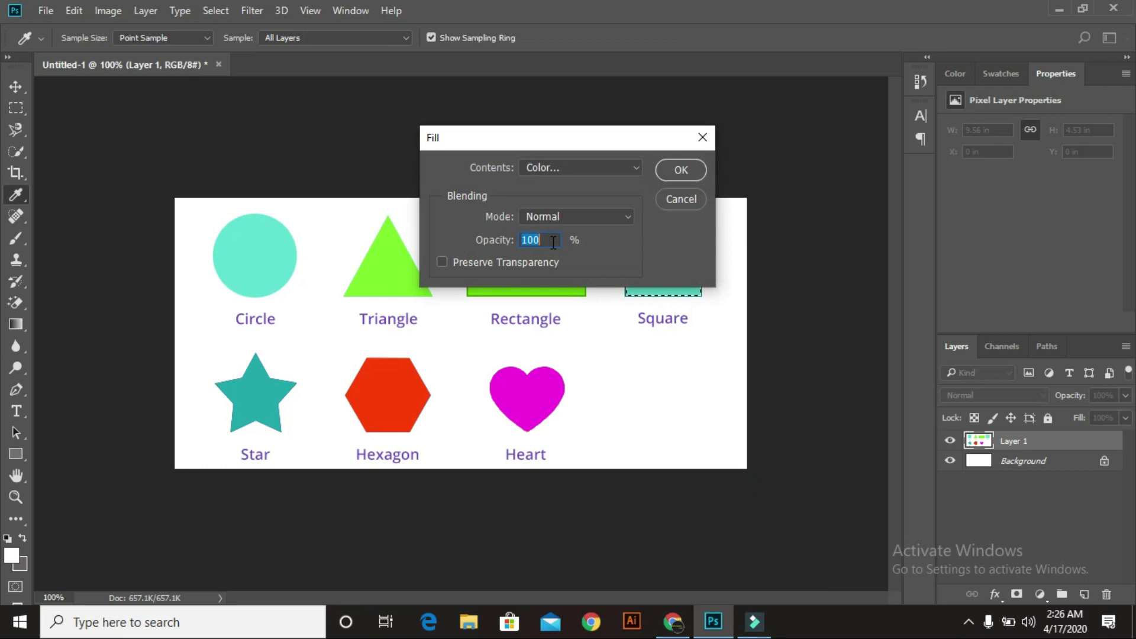
left_click(552, 168)
left_click(571, 211)
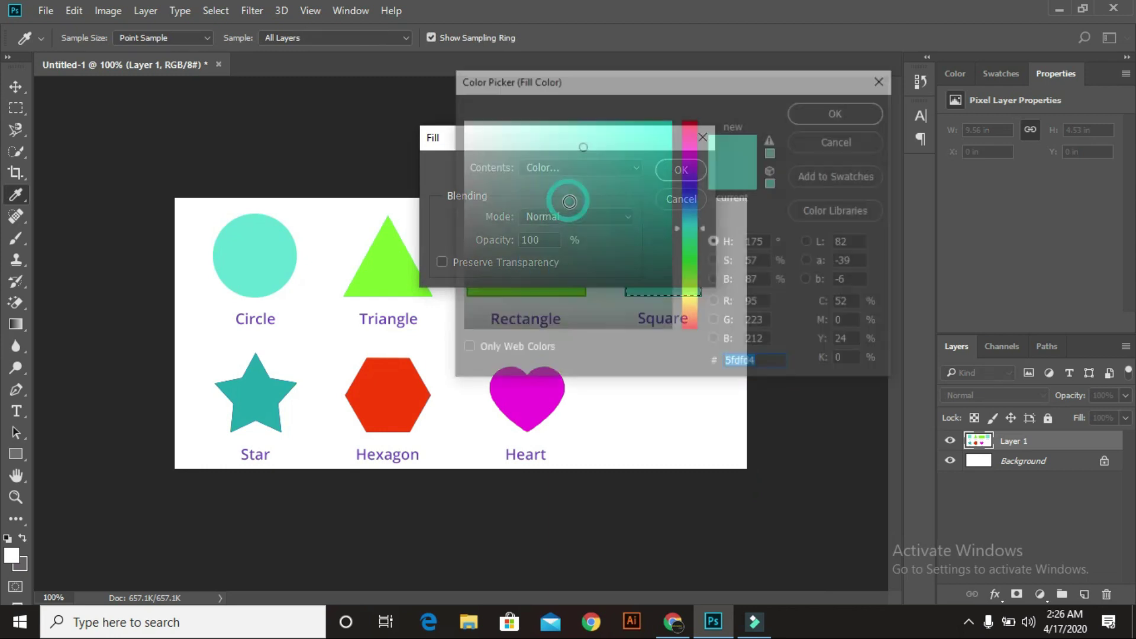
left_click(512, 301)
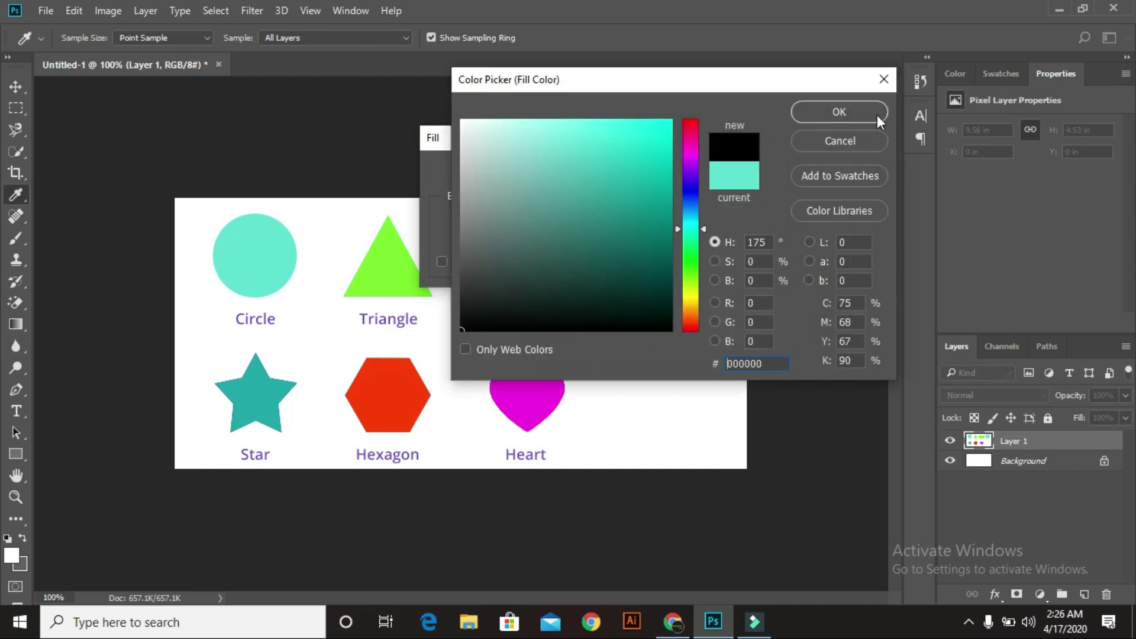
left_click(839, 111)
left_click(680, 170)
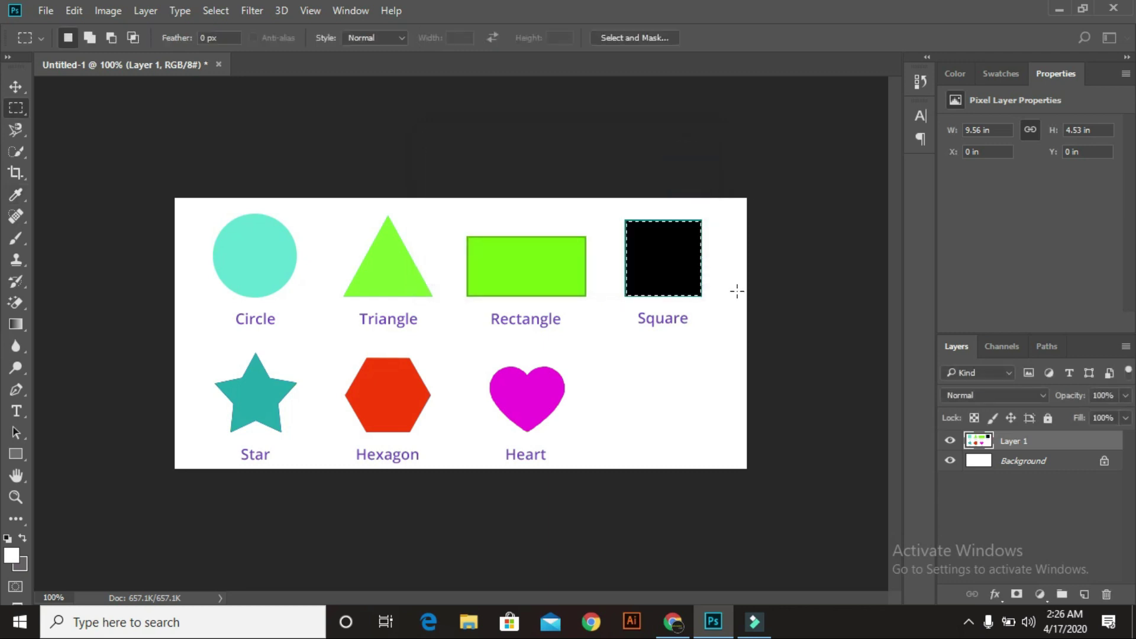
Select the green rectangle in place of the square with a rectangular marquee and fill it with the background colour.
left_click(636, 395)
left_click_drag(467, 236, 586, 296)
right_click(507, 268)
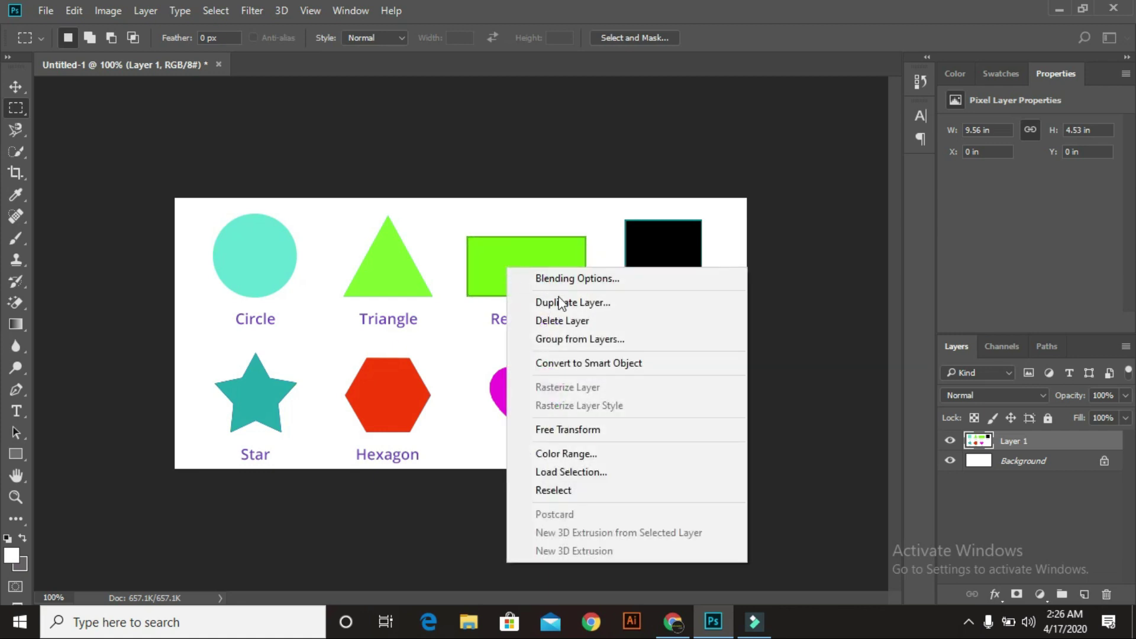
left_click(473, 256)
left_click_drag(467, 237, 588, 297)
left_click(579, 270)
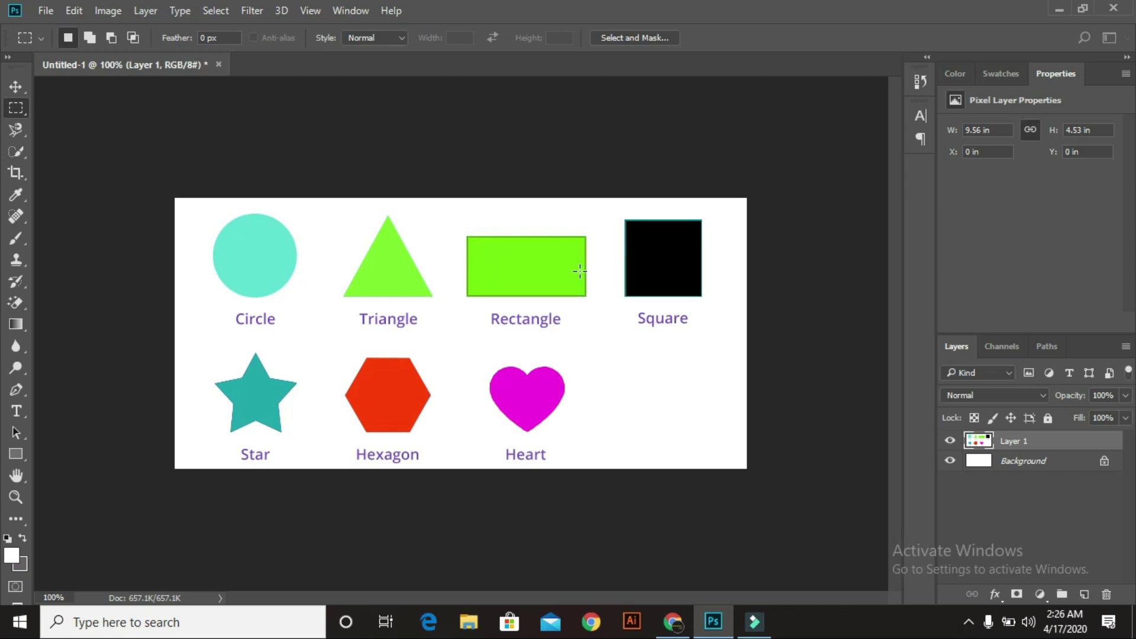
left_click_drag(468, 235, 585, 298)
key("ctrl+BackSpace")
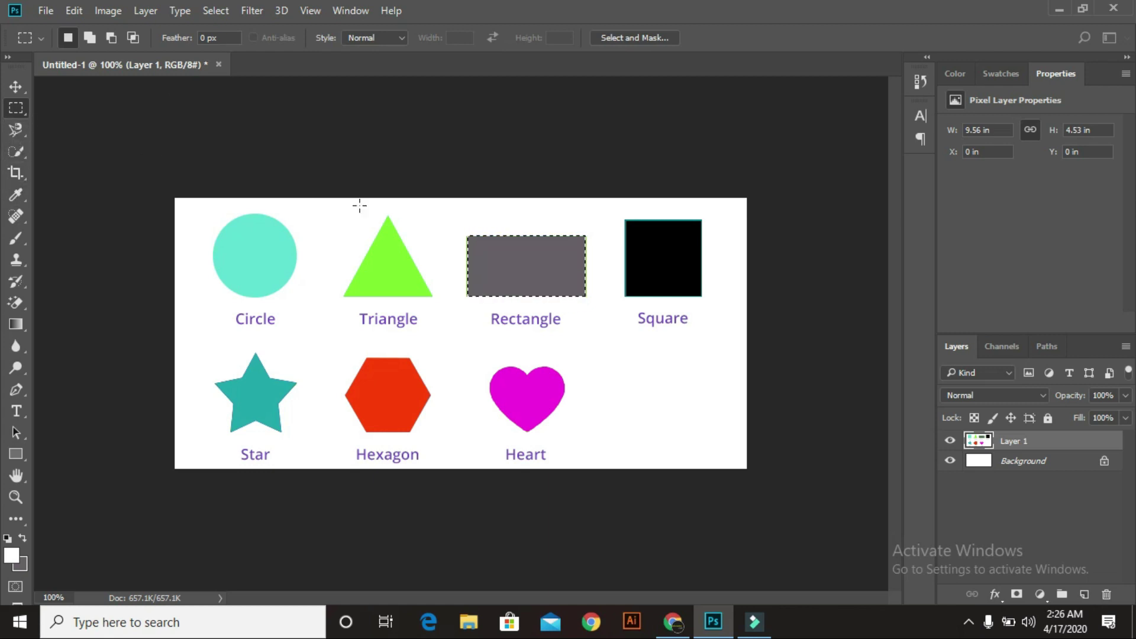
Fill the selected rectangle with the custom colour dde6e5 and clear the selection.
right_click(545, 279)
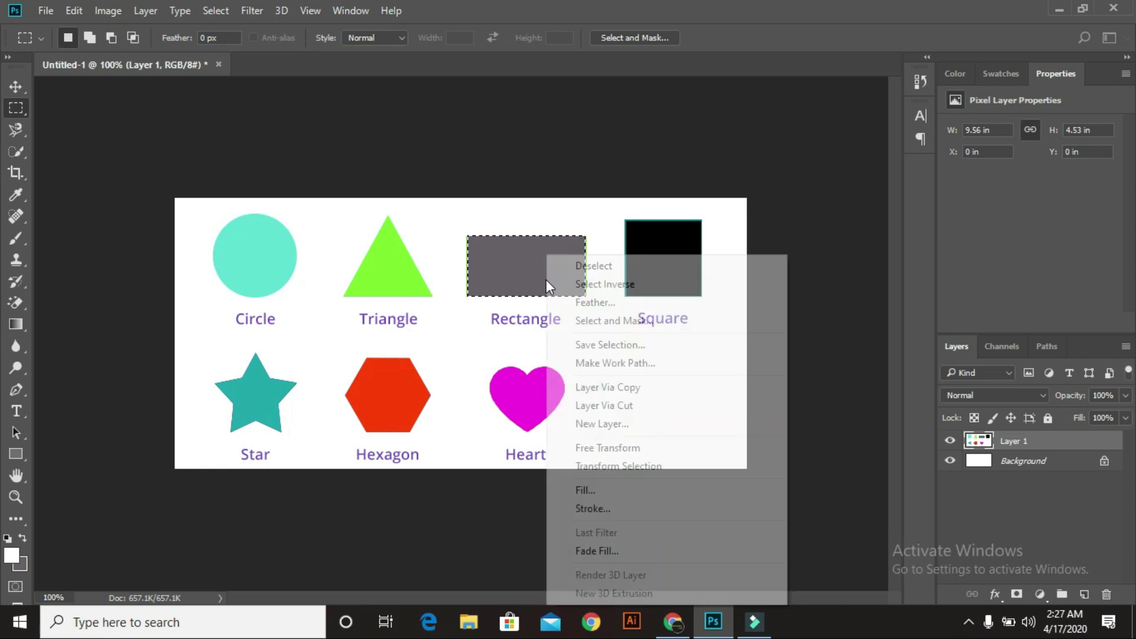
left_click(611, 492)
left_click(601, 169)
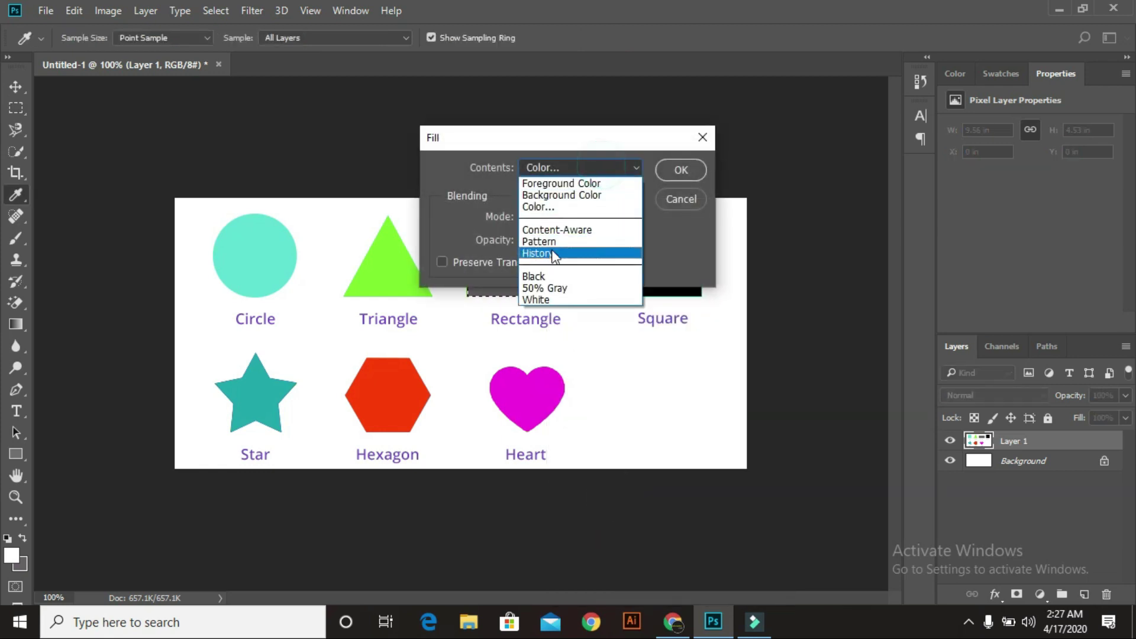
left_click(562, 210)
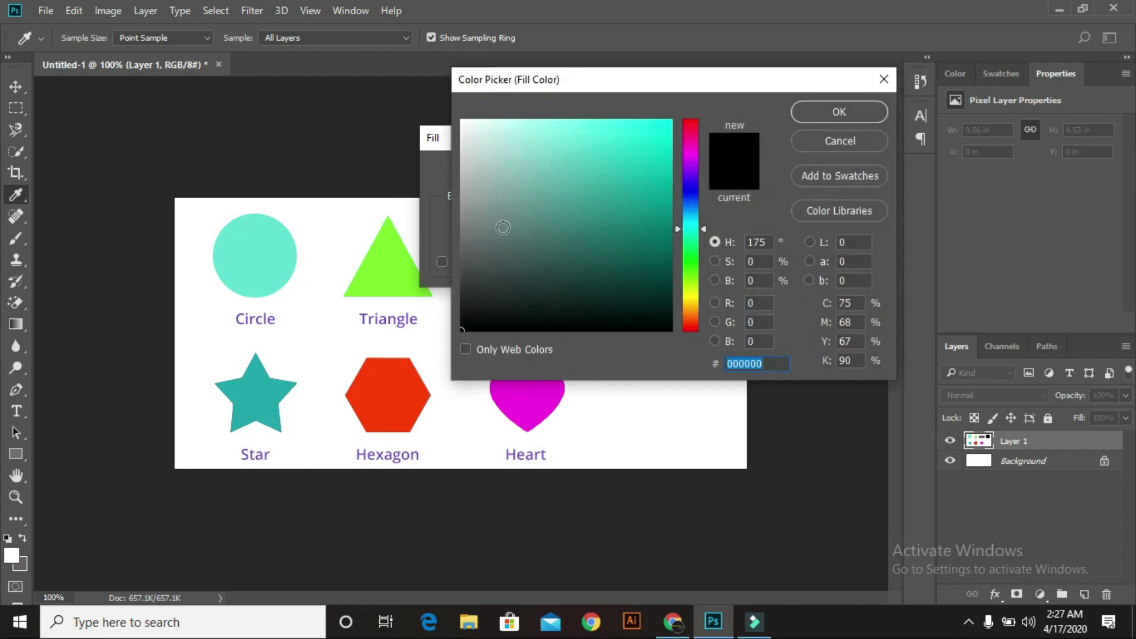
left_click(515, 190)
left_click(468, 141)
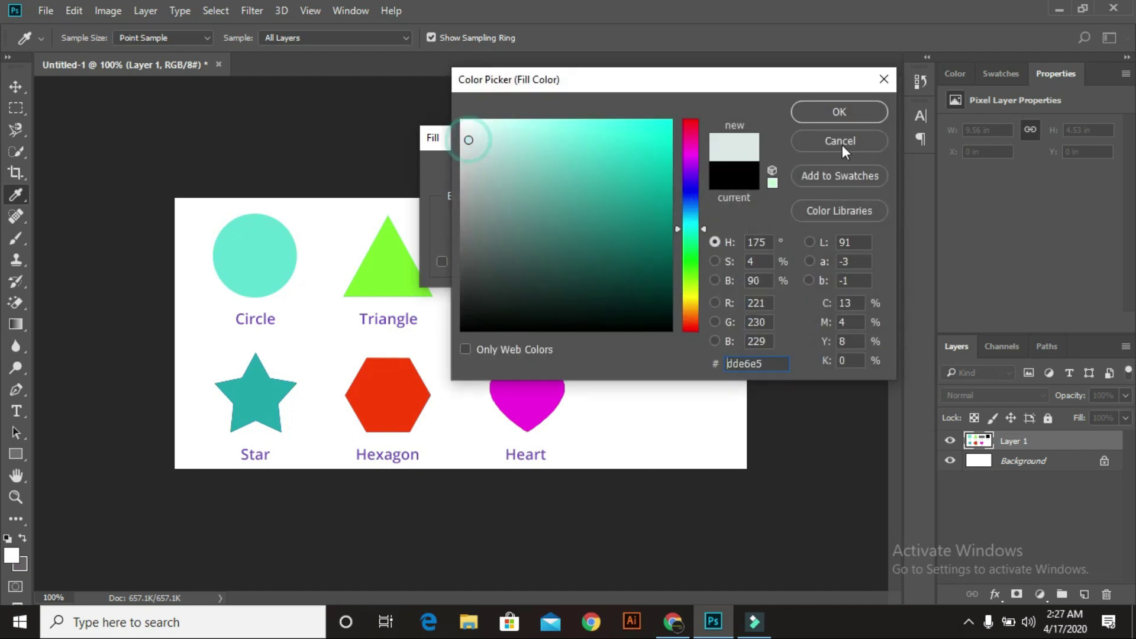
left_click(834, 109)
left_click(680, 170)
key("m")
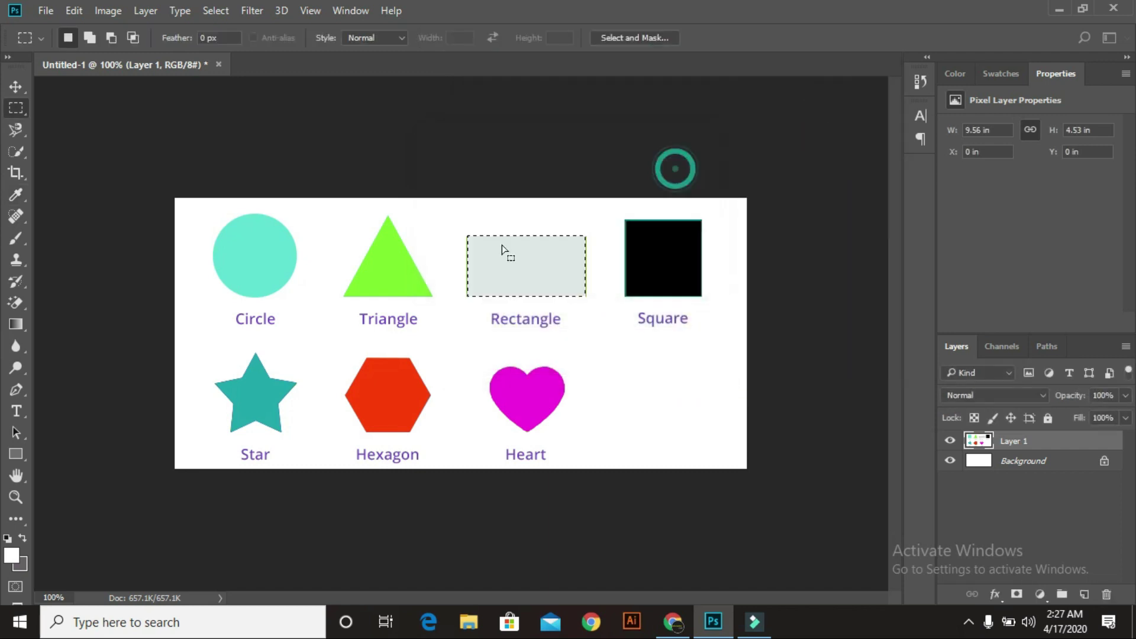
left_click(614, 359)
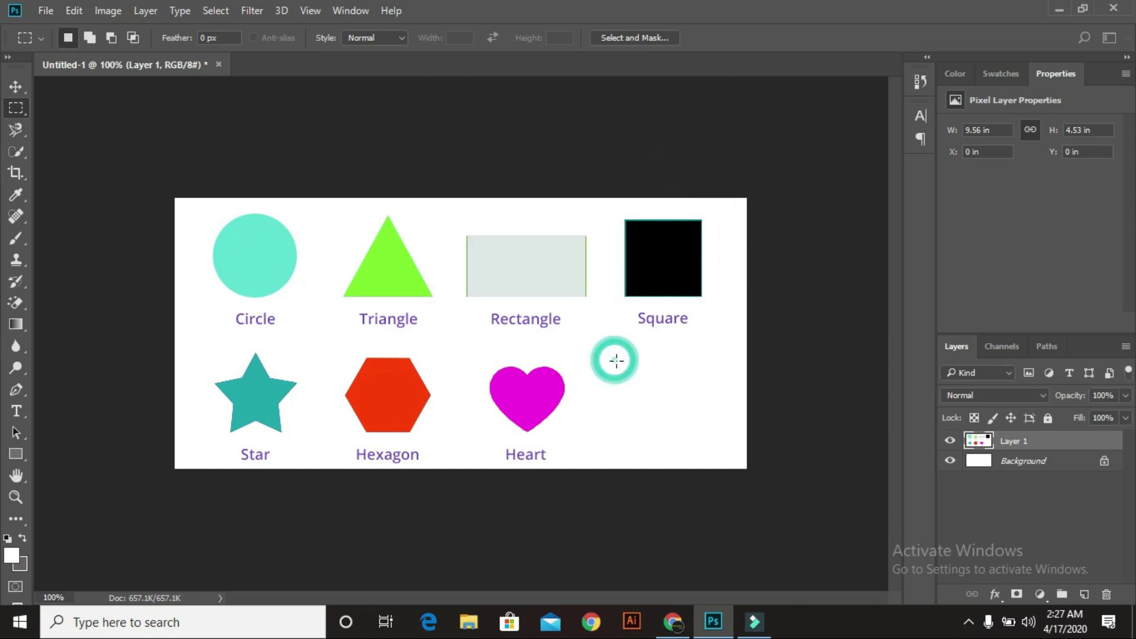
Select a triangular area along the red hexagon's top edge and upper right part with the Polygonal Lasso Tool in New Selection mode.
key("l")
scroll(515, 424, "up", 1)
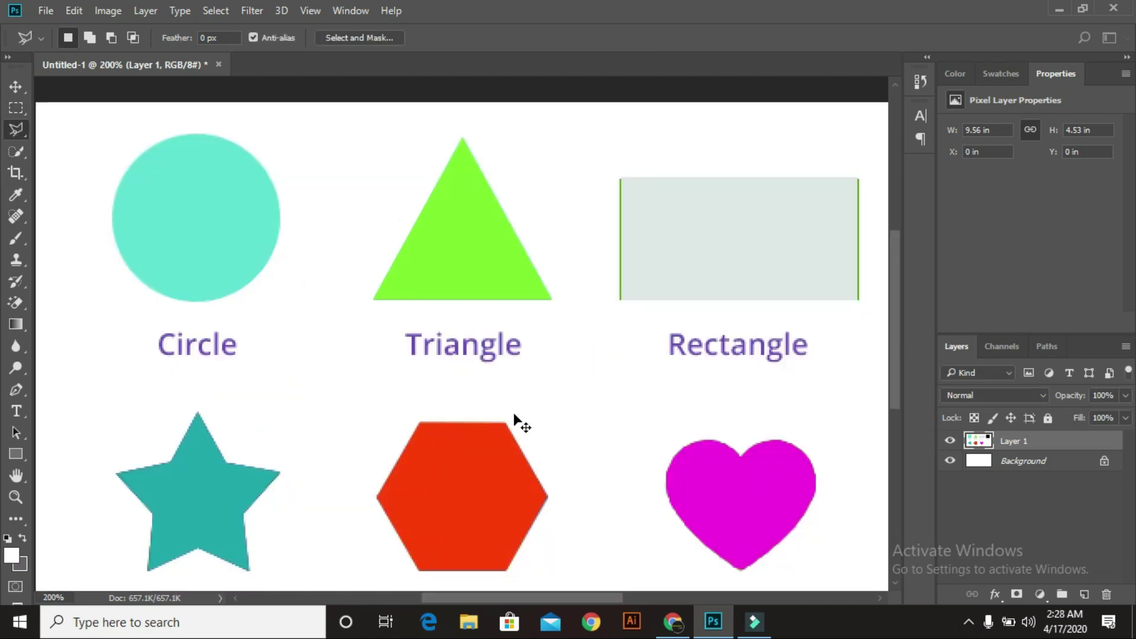
scroll(520, 418, "down", 2)
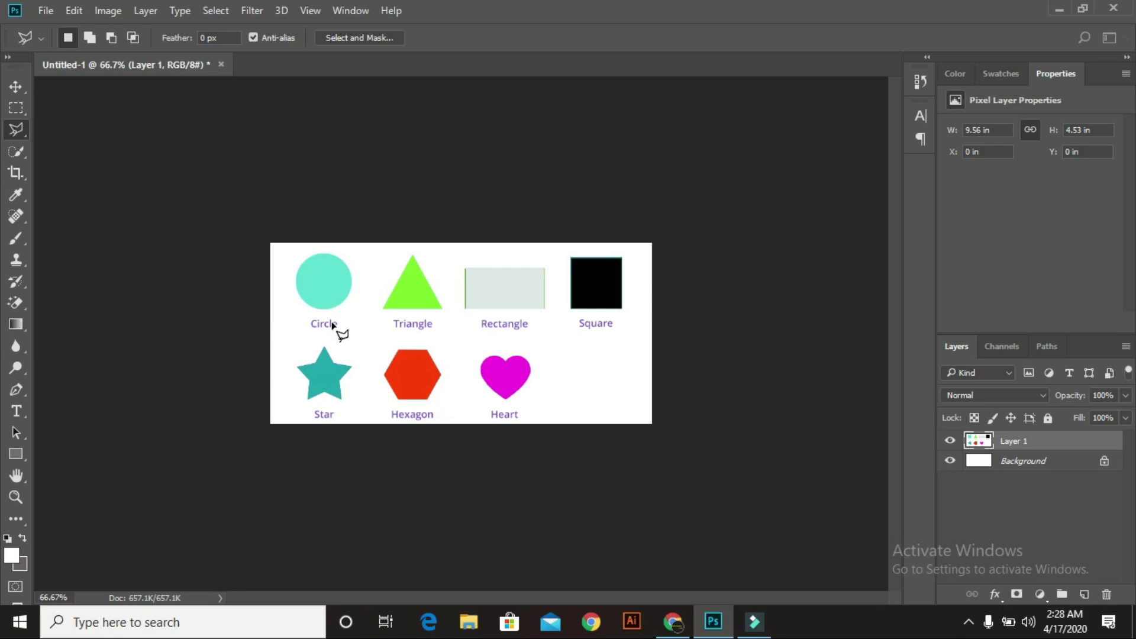
key("ctrl+plus")
key("ctrl+plus")
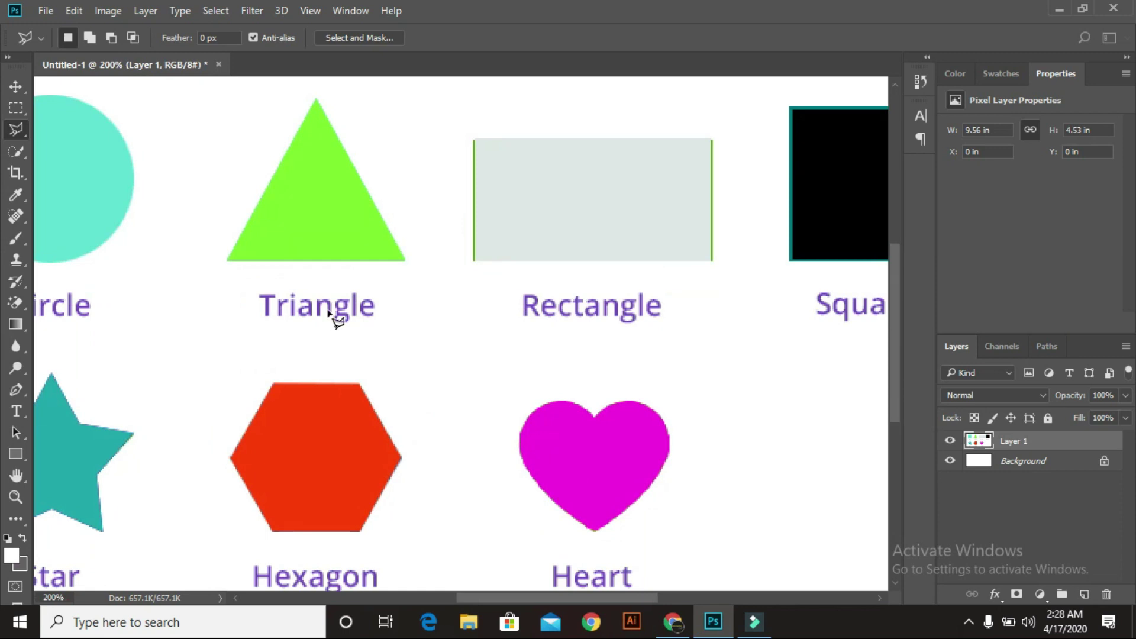
left_click(274, 383)
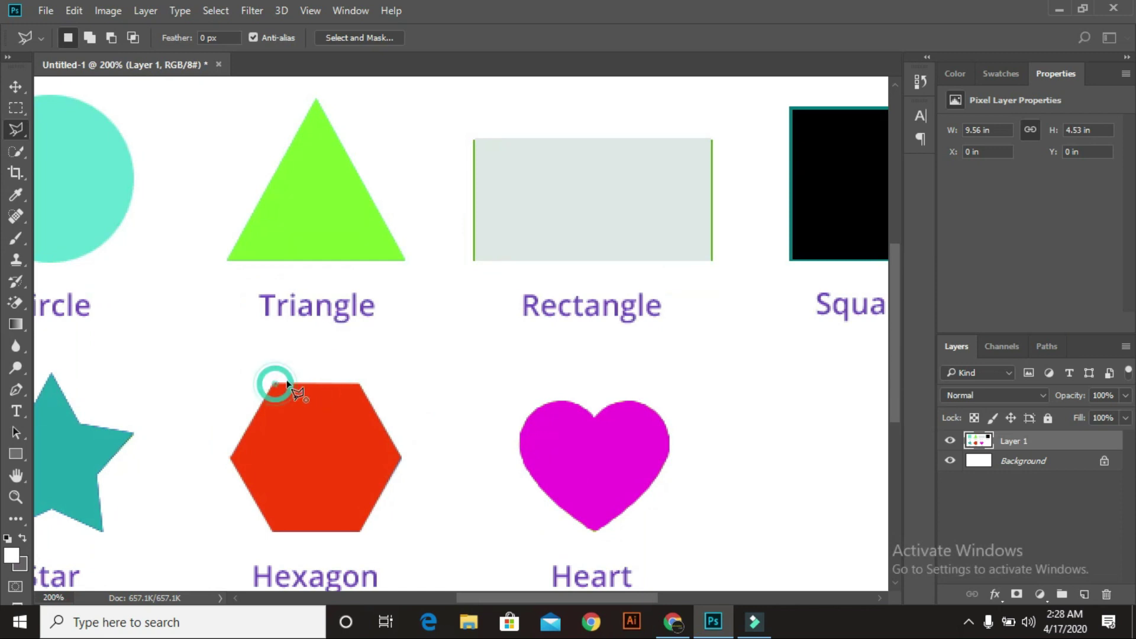
left_click(359, 384)
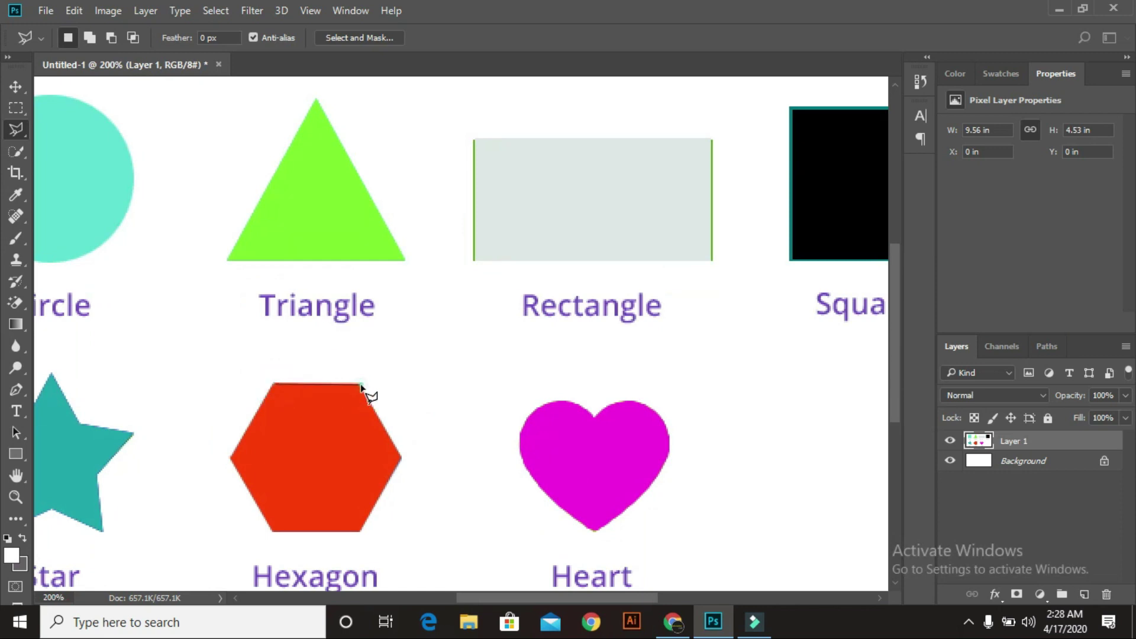
left_click(360, 451)
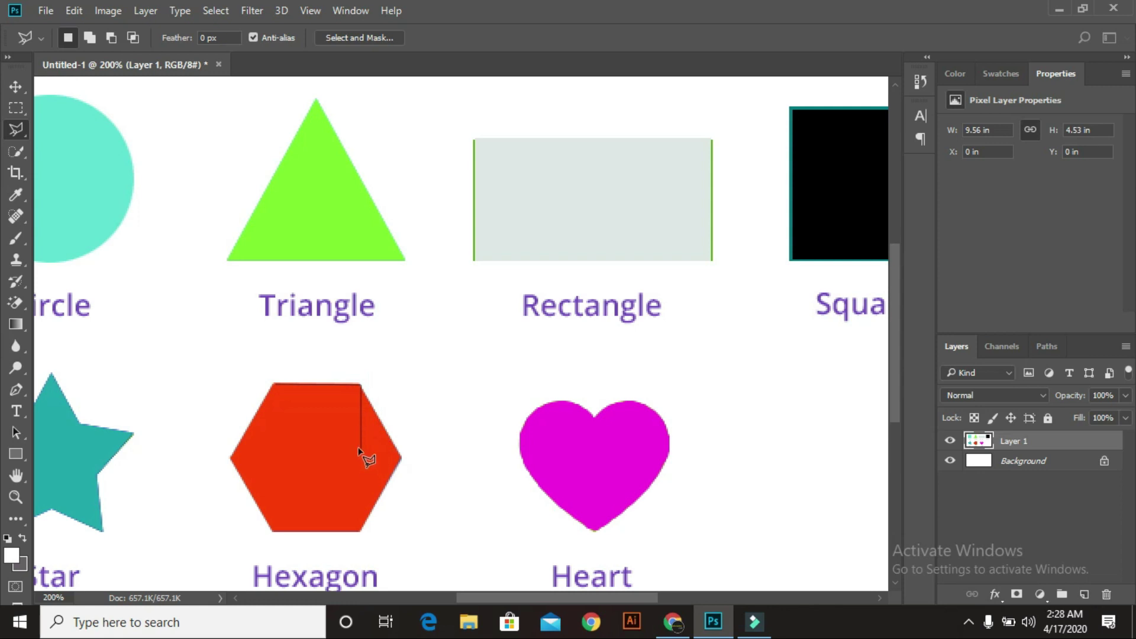
left_click(274, 385)
Trace the hexagon corner by corner in Add to Selection mode to extend the selection over the whole shape.
left_click(90, 36)
left_click(278, 385)
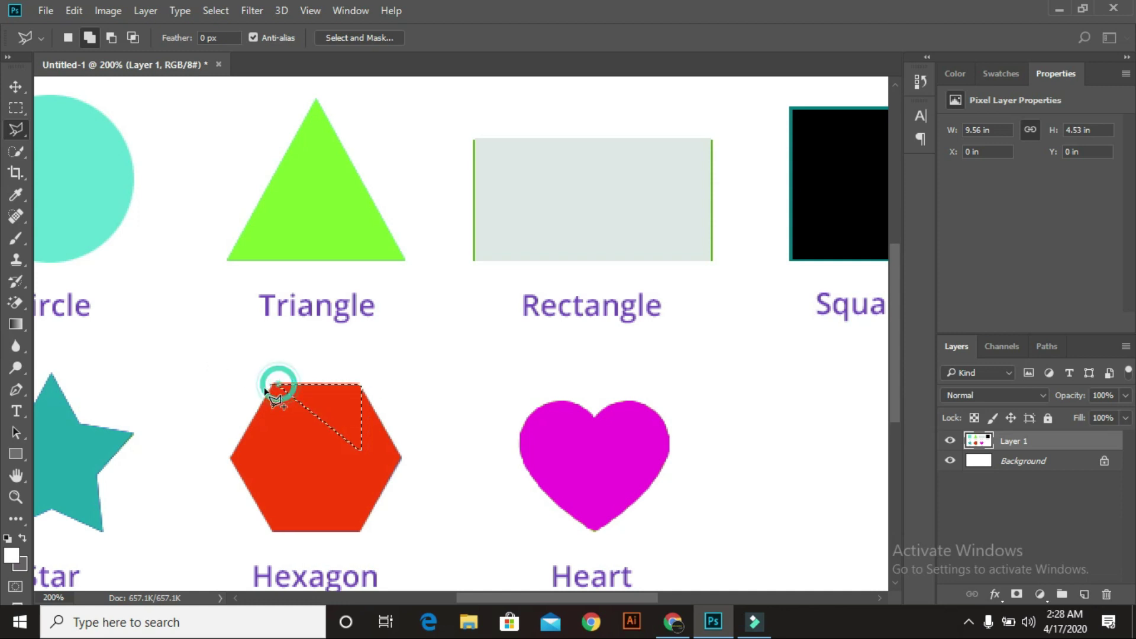
left_click(232, 456)
left_click(272, 535)
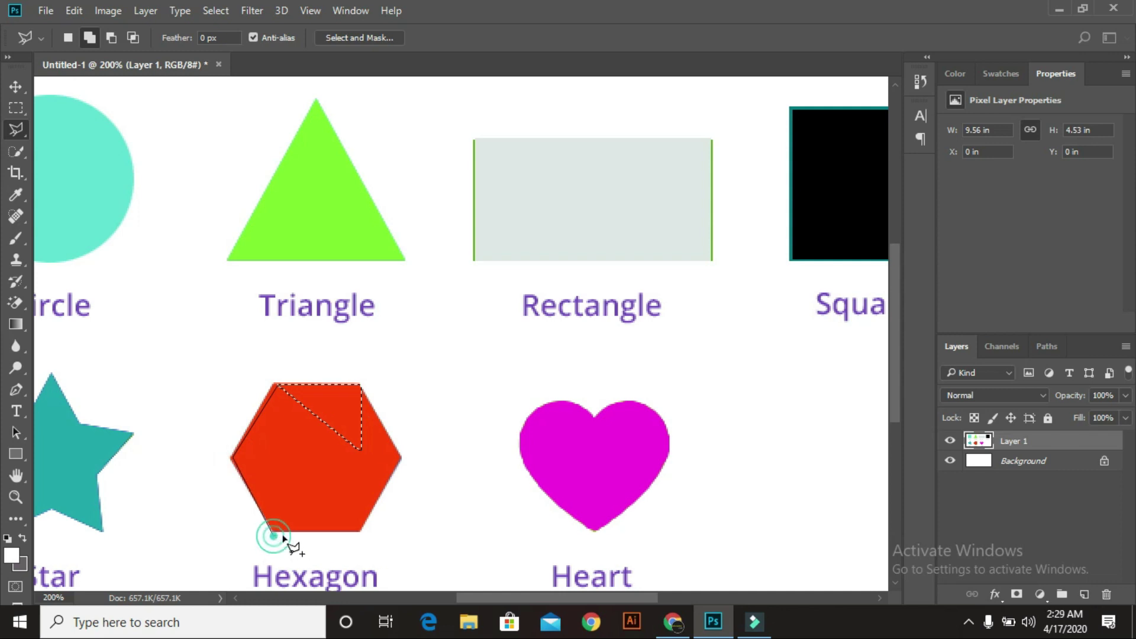
left_click(359, 531)
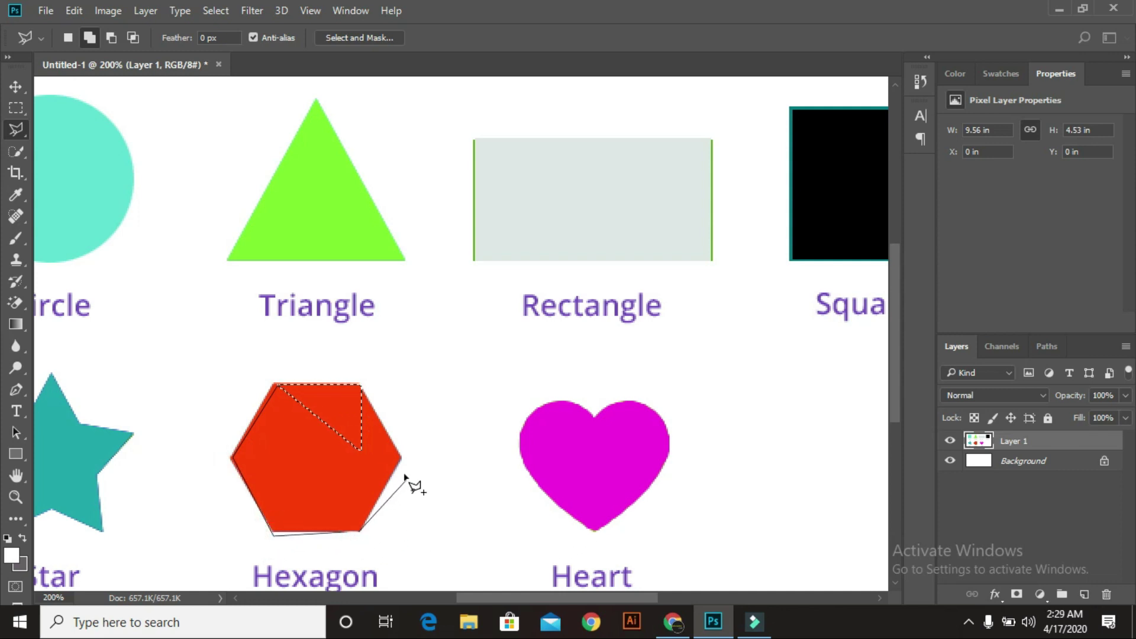
left_click(404, 458)
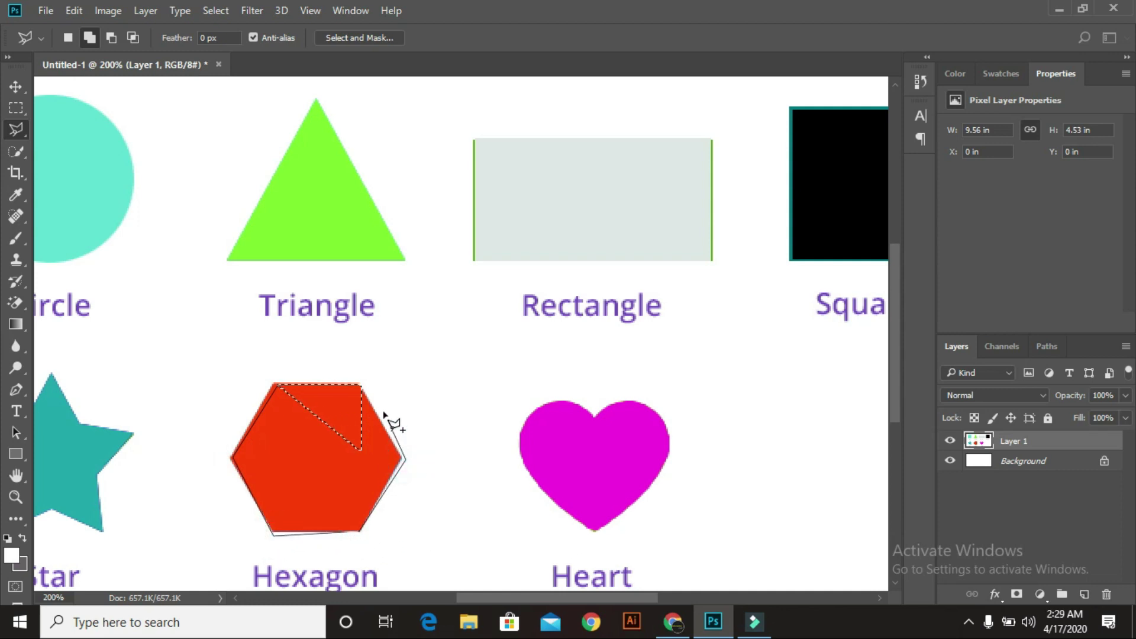
left_click(360, 383)
left_click(279, 385)
double_click(279, 385)
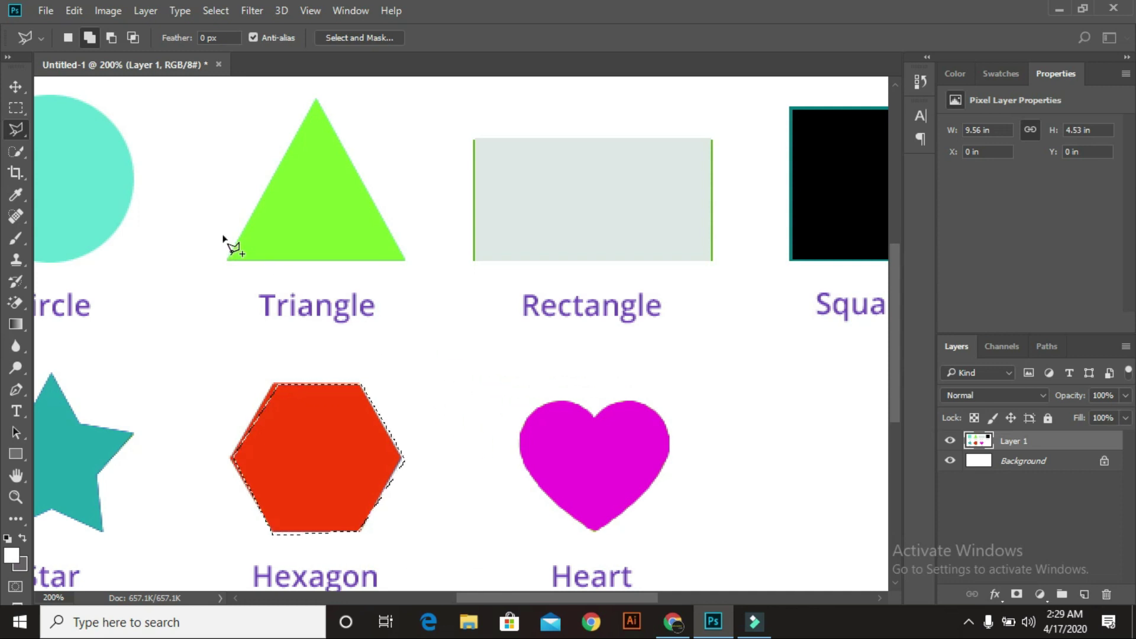
Cut the hexagon's right half out of the selection with a polygonal outline in Subtract from Selection mode.
left_click(110, 38)
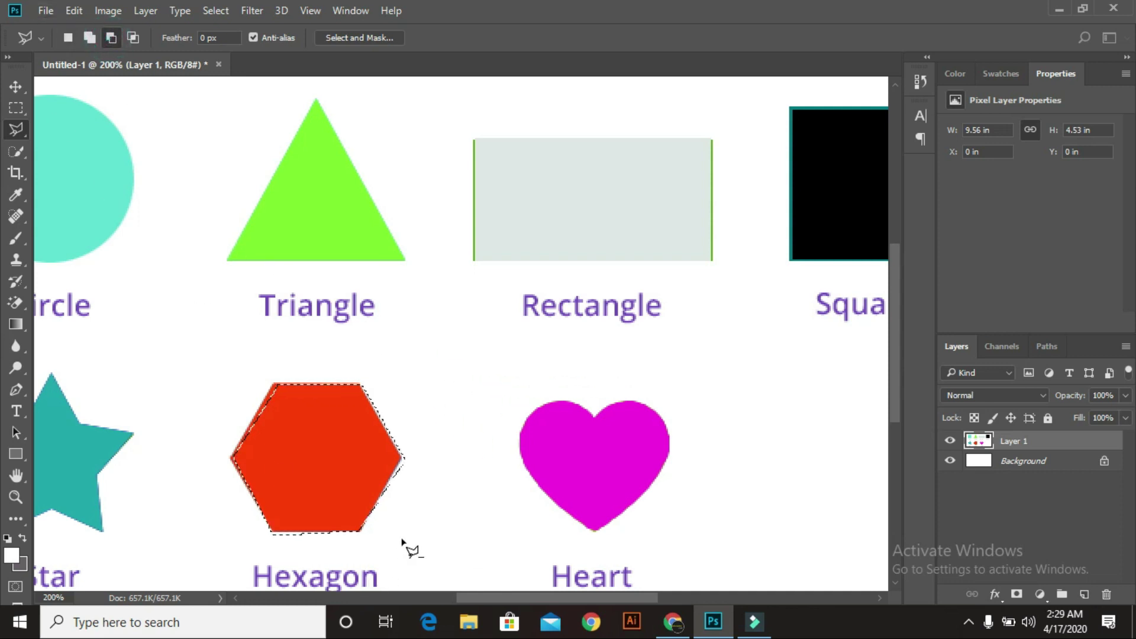
left_click(310, 383)
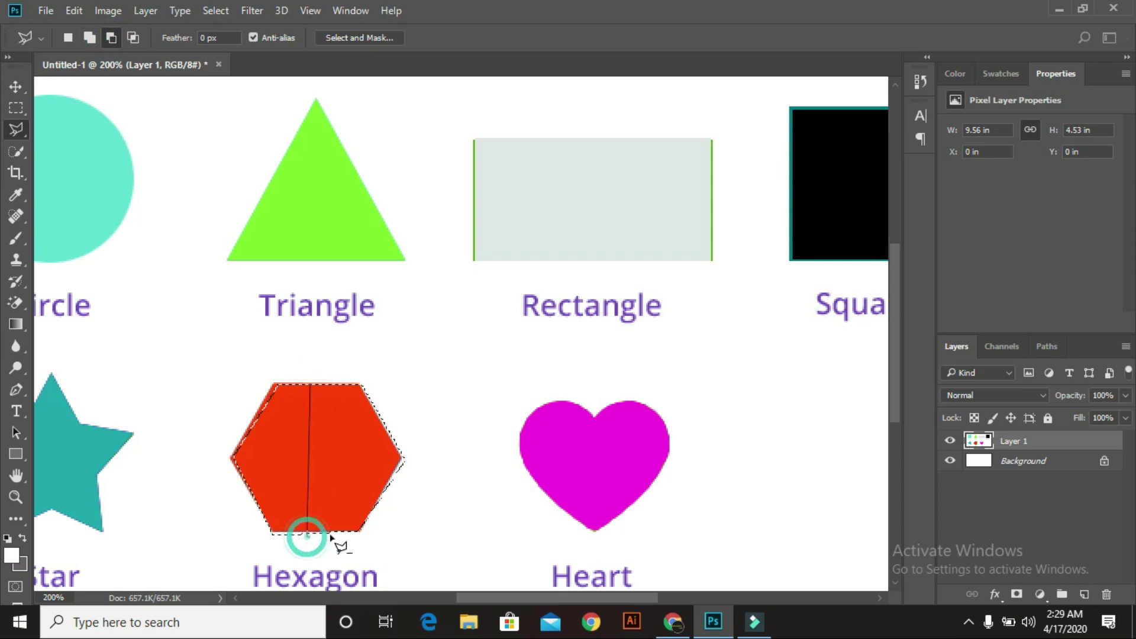
left_click(358, 531)
left_click(403, 459)
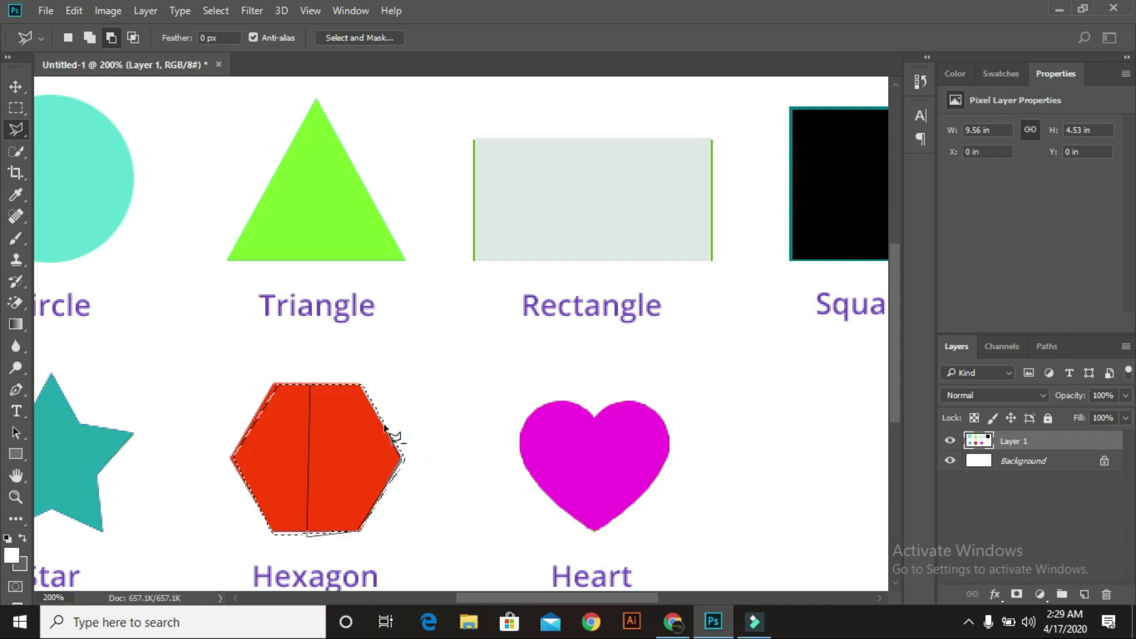
left_click(363, 385)
left_click(311, 387)
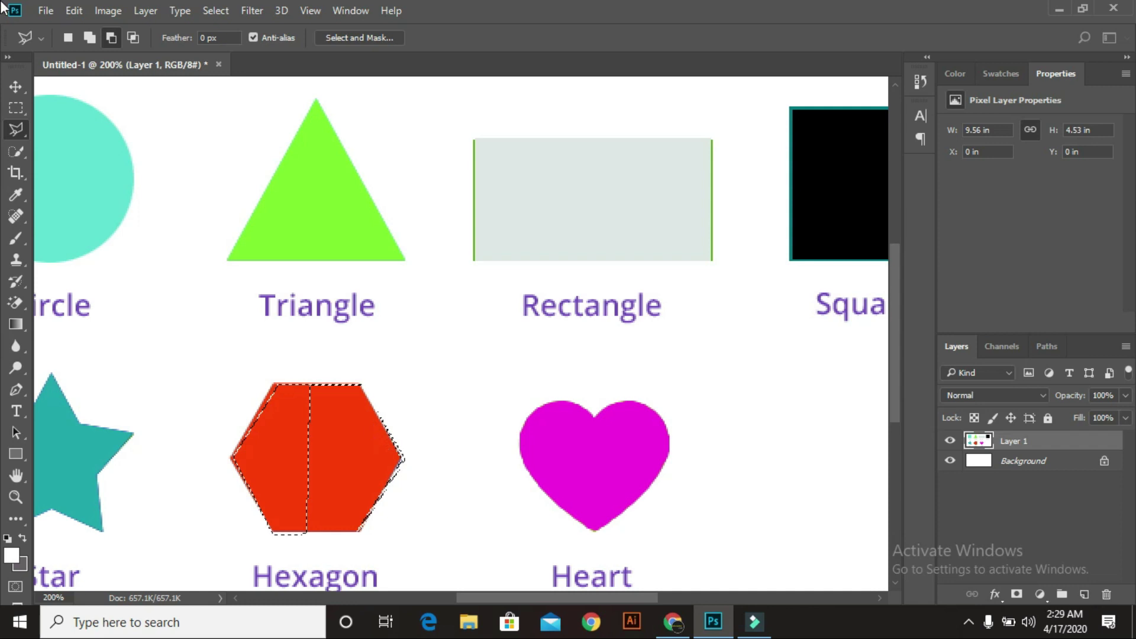
Try to intersect the hexagon selection with a flat polygonal outline running between the heart and the hexagon.
left_click(131, 38)
left_click(583, 449)
left_click(268, 448)
double_click(483, 449)
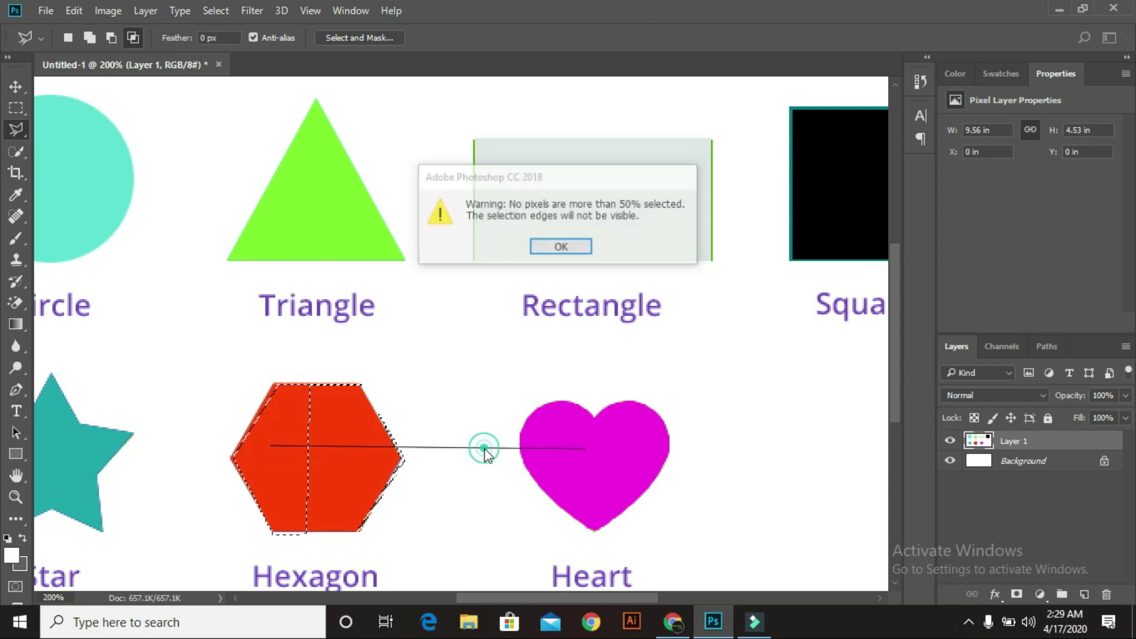
left_click(562, 246)
Try an intersecting selection with a thin triangular outline across the middle of the hexagon.
left_click(245, 441)
left_click(383, 449)
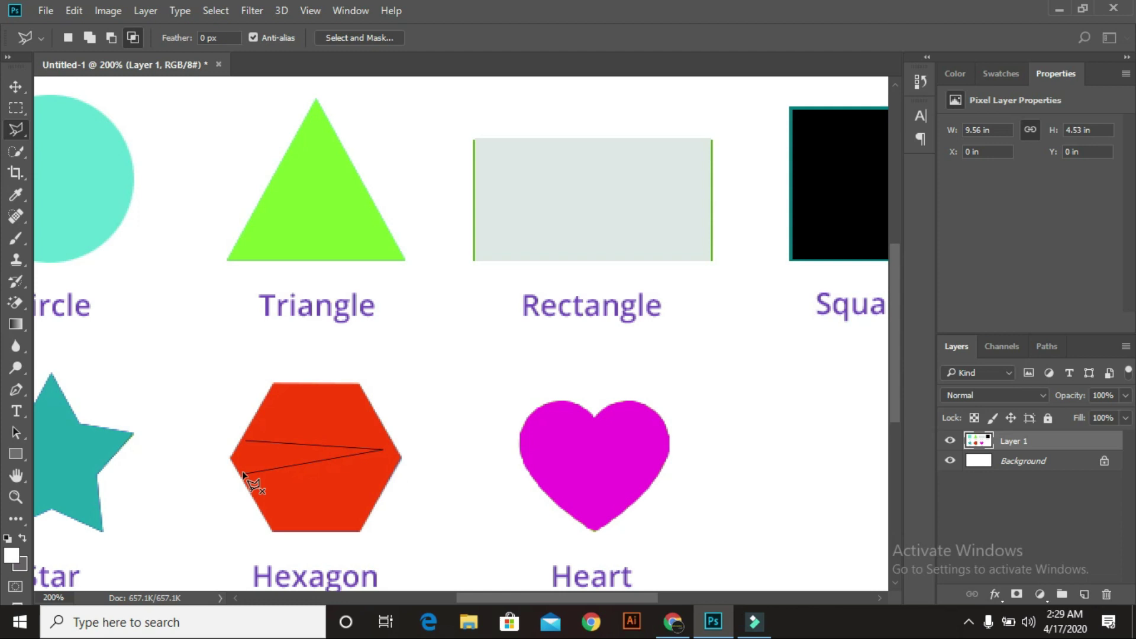
left_click(249, 441)
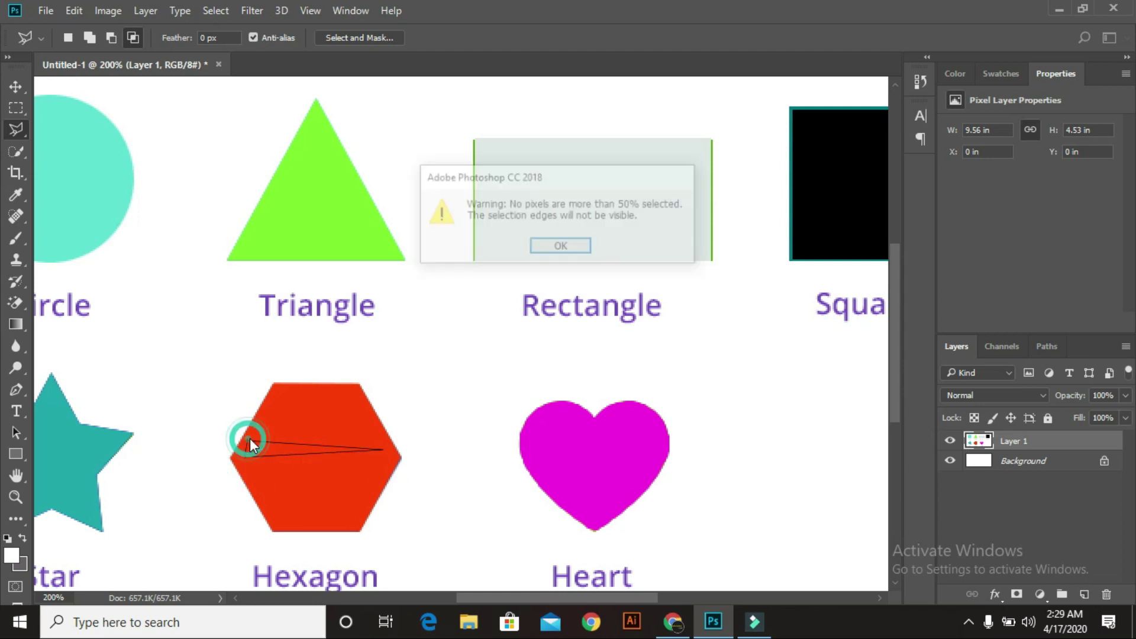
left_click(565, 248)
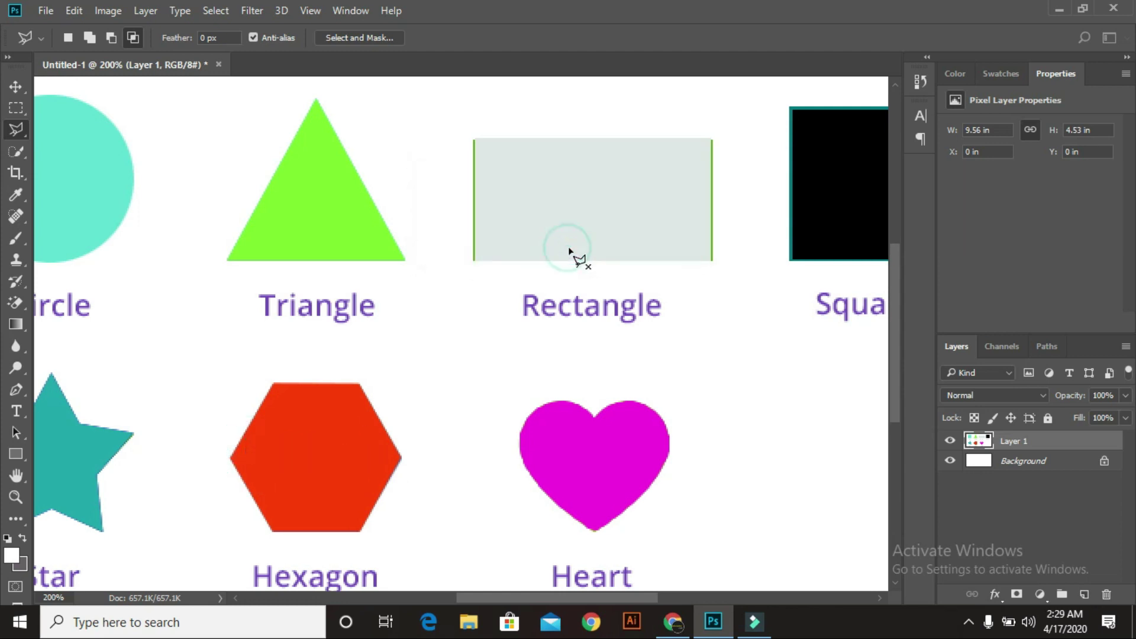
Try an intersecting selection with a four-sided outline over the lower part of the hexagon.
left_click(292, 443)
left_click(398, 452)
left_click(375, 562)
left_click(207, 514)
left_click(292, 442)
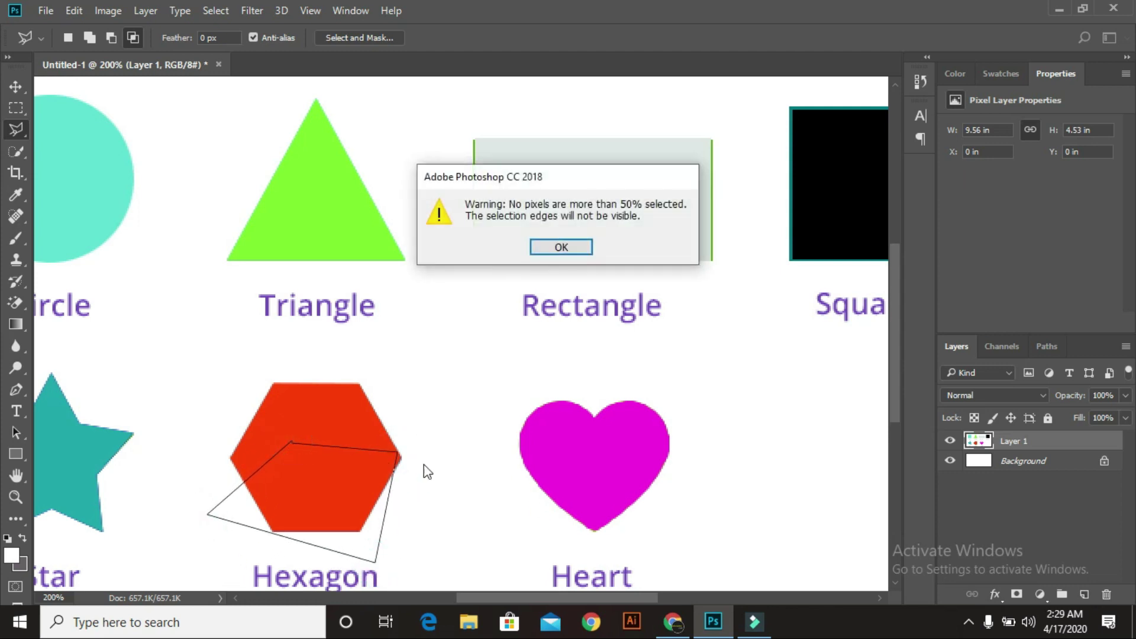
left_click(560, 248)
Try an intersecting selection with a large four-sided outline around the heart, from the rectangle to the hexagon's right corner.
left_click(568, 251)
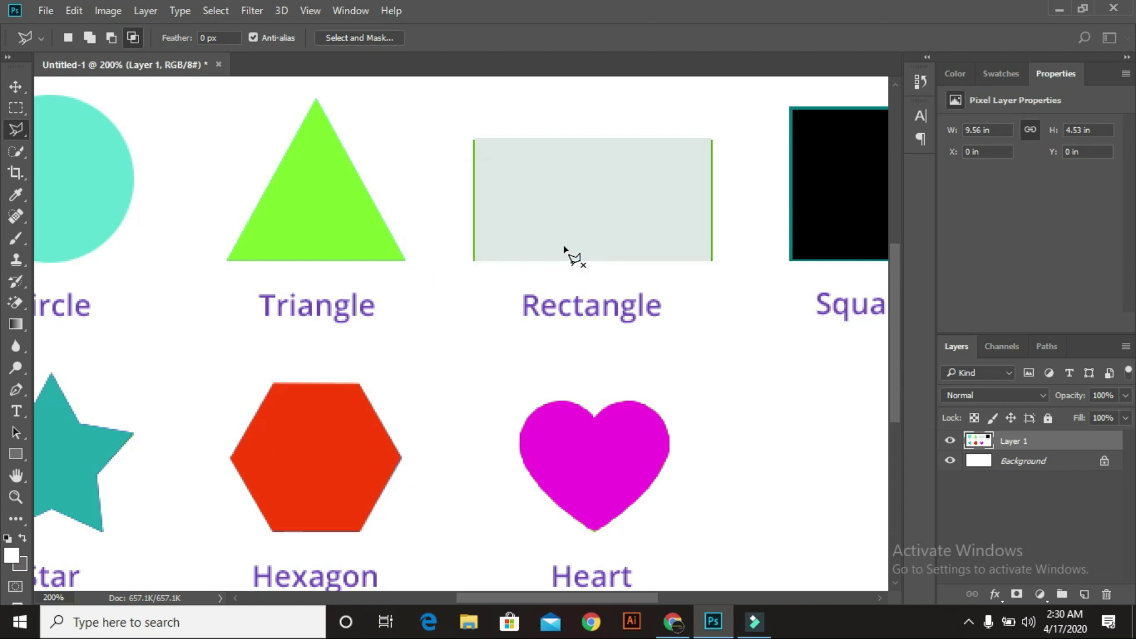
left_click(380, 445)
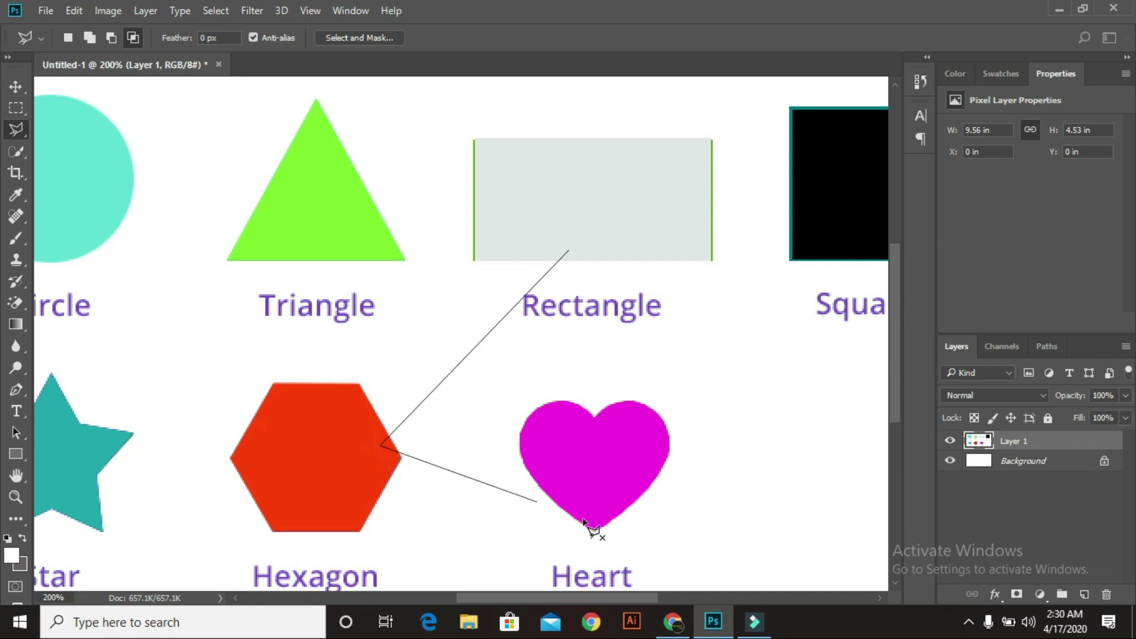
left_click(645, 536)
left_click(824, 329)
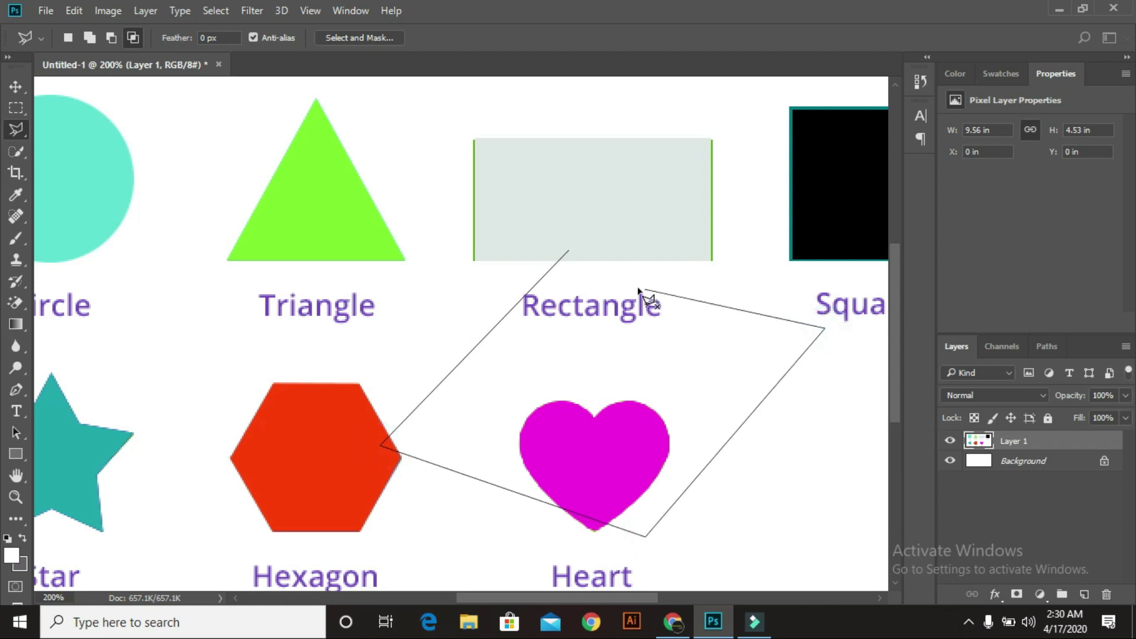
left_click(565, 252)
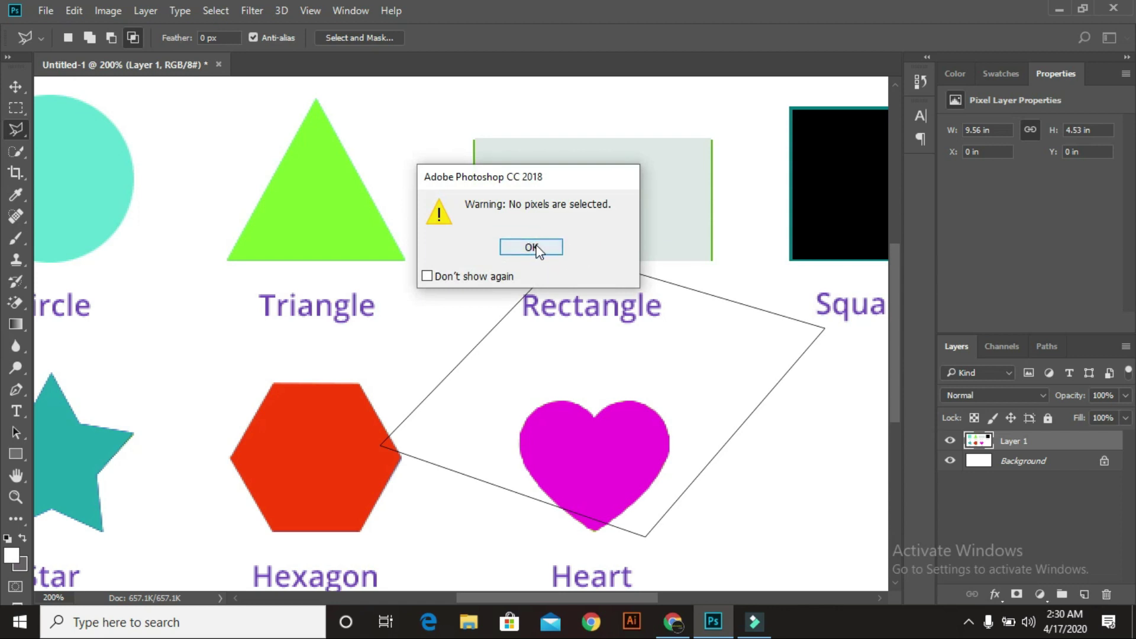
left_click(532, 248)
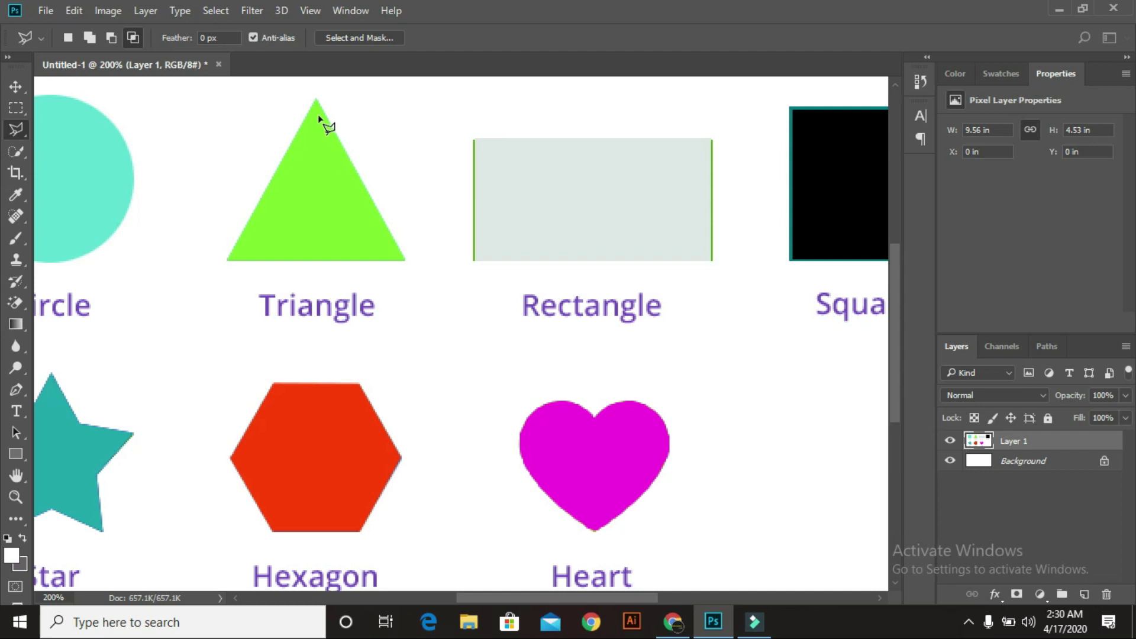
Trace the green triangle's three corners with the Polygonal Lasso Tool in Intersect with Selection mode.
left_click(316, 99)
left_click(228, 257)
left_click(407, 259)
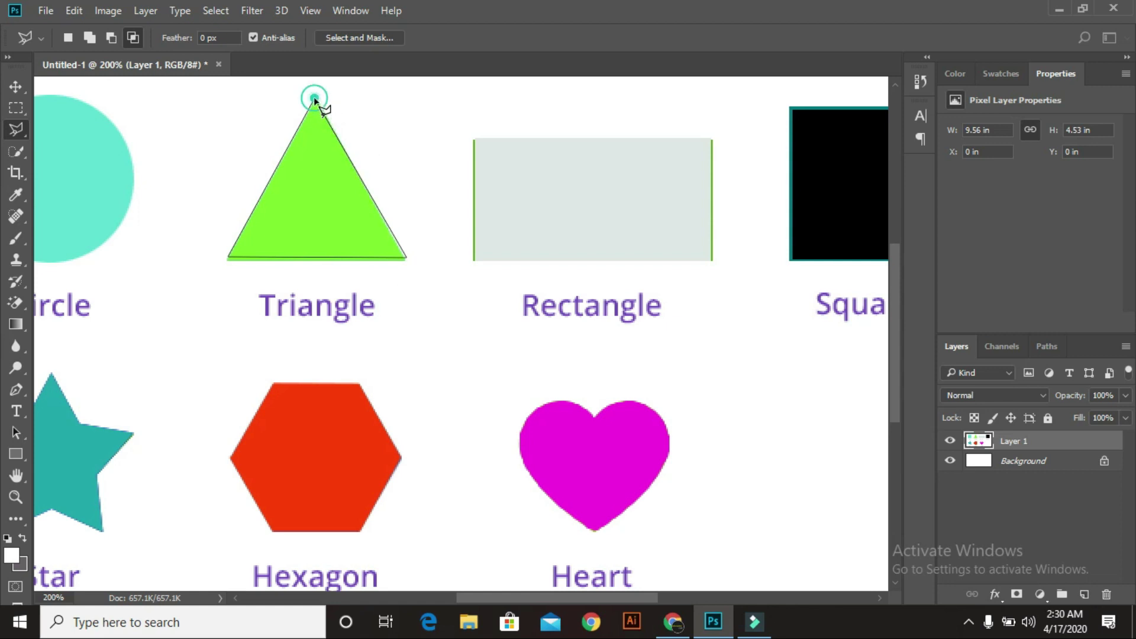